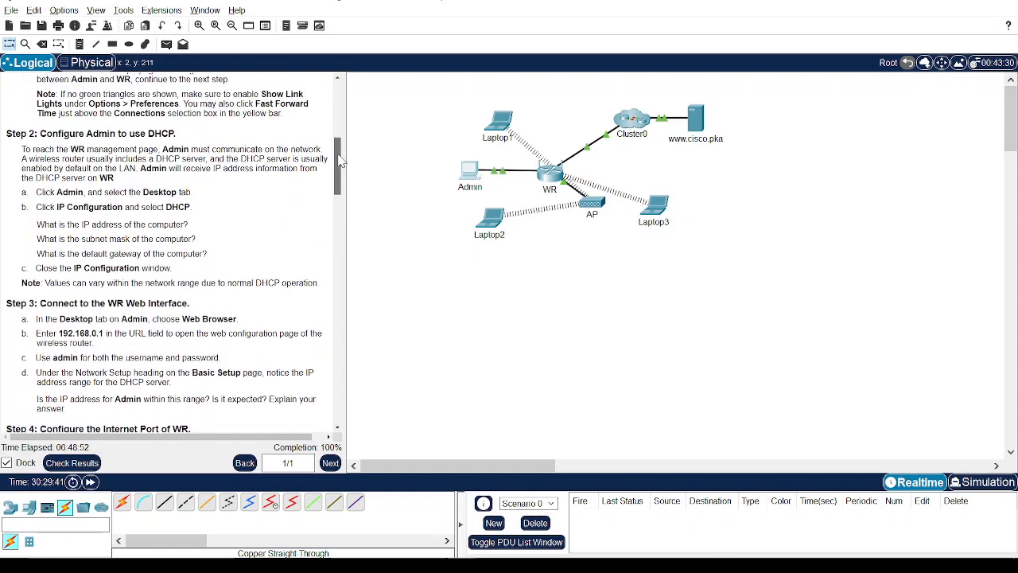
Review the activity's objectives and introduction at the beginning of the instructions.
scroll(231, 163, "up", 5)
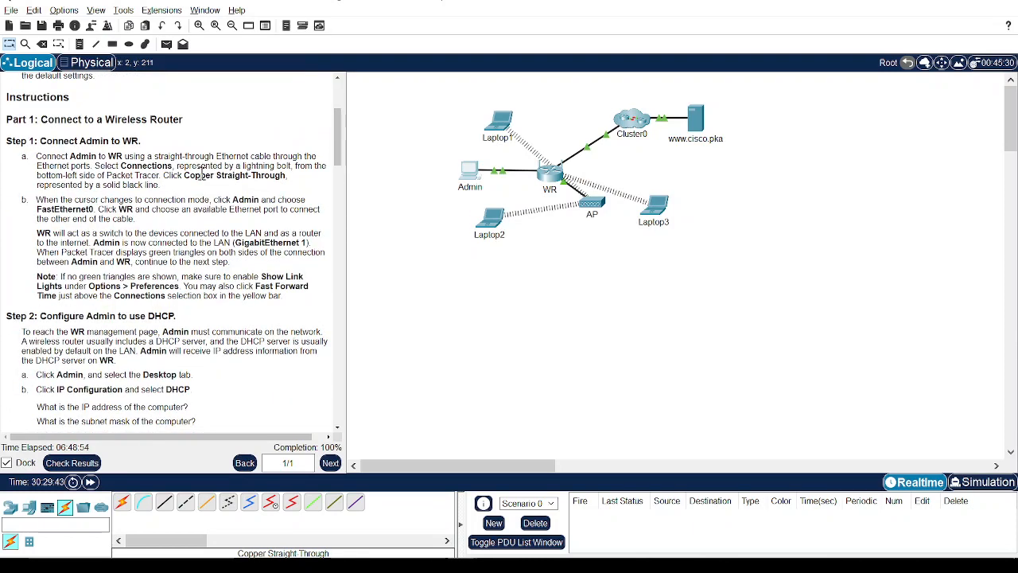
scroll(202, 174, "up", 5)
scroll(204, 180, "up", 1)
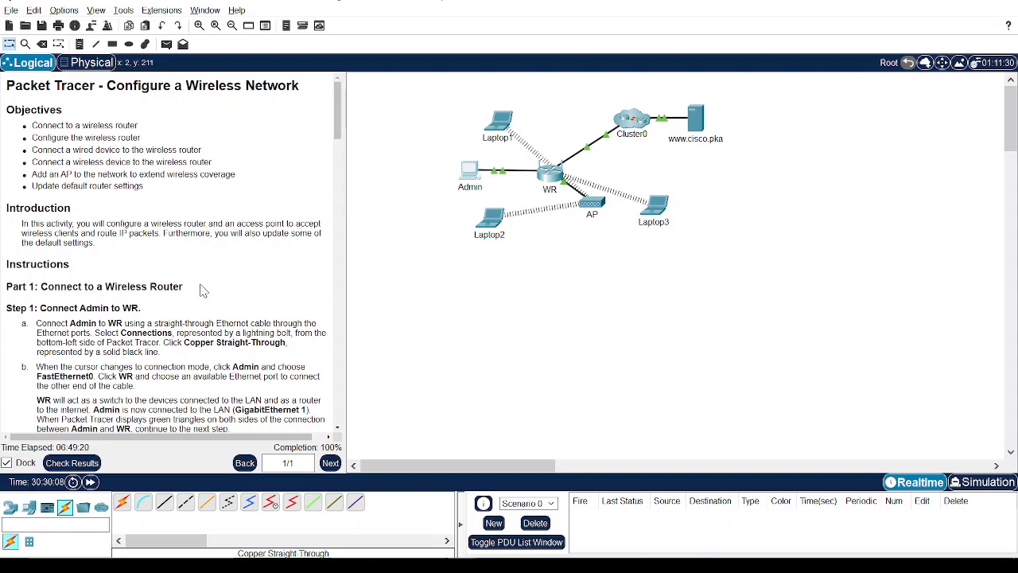
scroll(203, 294, "down", 1)
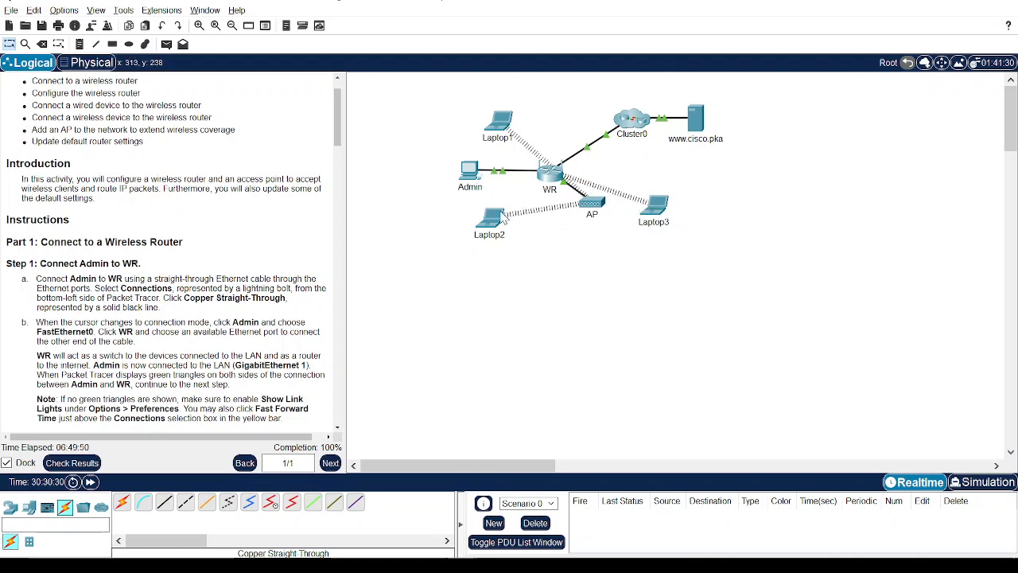
left_click_drag(442, 239, 529, 269)
left_click(549, 249)
mouse_move(590, 206)
left_click_drag(599, 261, 757, 287)
left_click_drag(588, 110, 625, 135)
left_click_drag(675, 97, 778, 181)
left_click(744, 196)
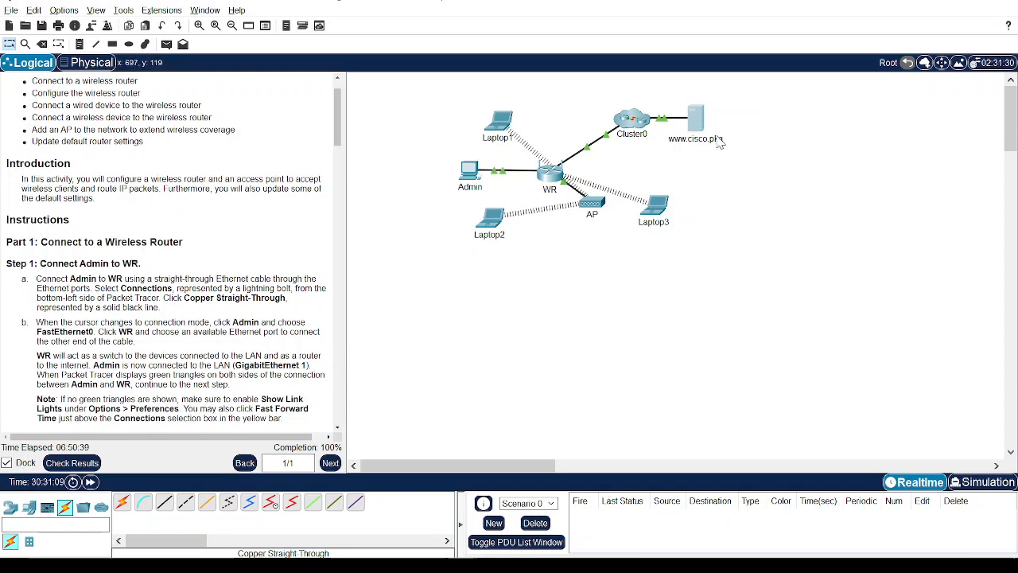
mouse_move(698, 127)
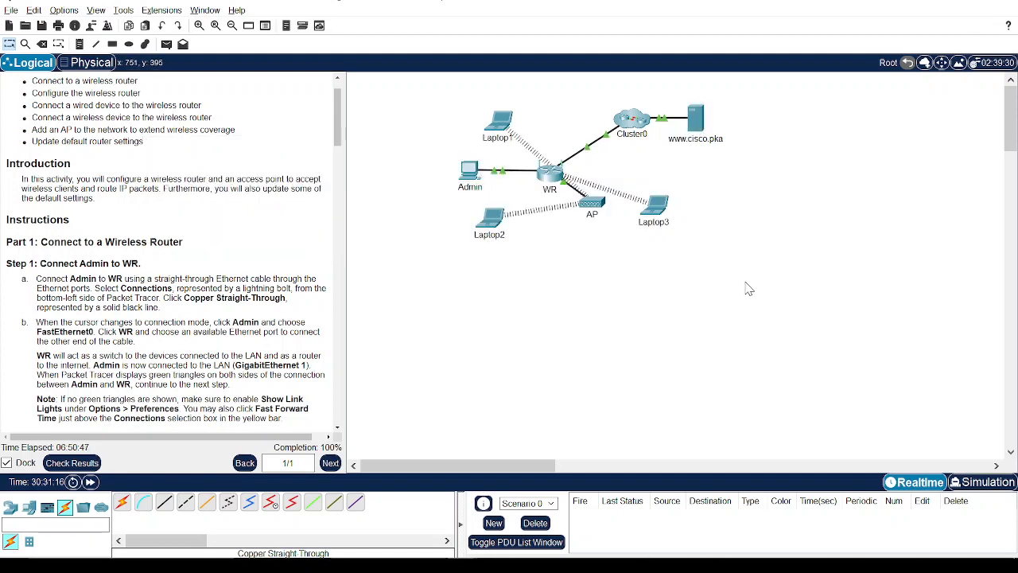
Read the Part 1, Step 1 instructions on connecting Admin to WR with a copper straight-through cable.
scroll(147, 193, "down", 3)
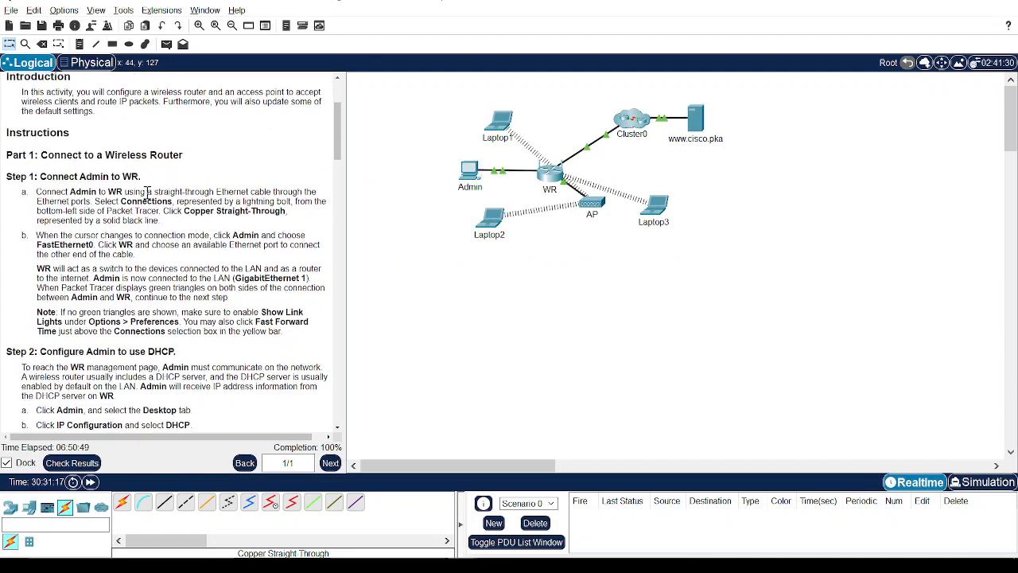
scroll(149, 196, "up", 4)
scroll(148, 197, "down", 3)
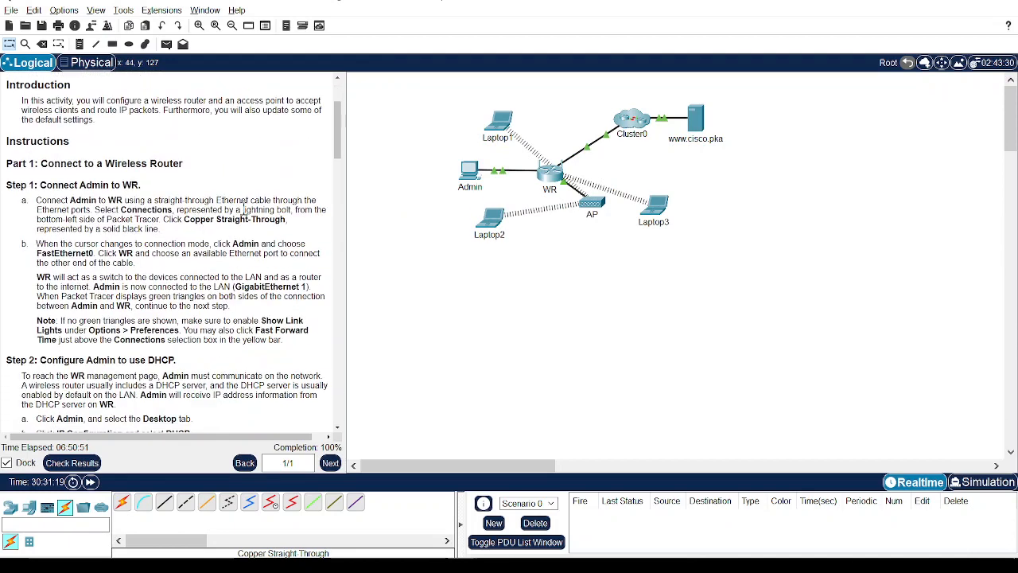
scroll(171, 251, "down", 15)
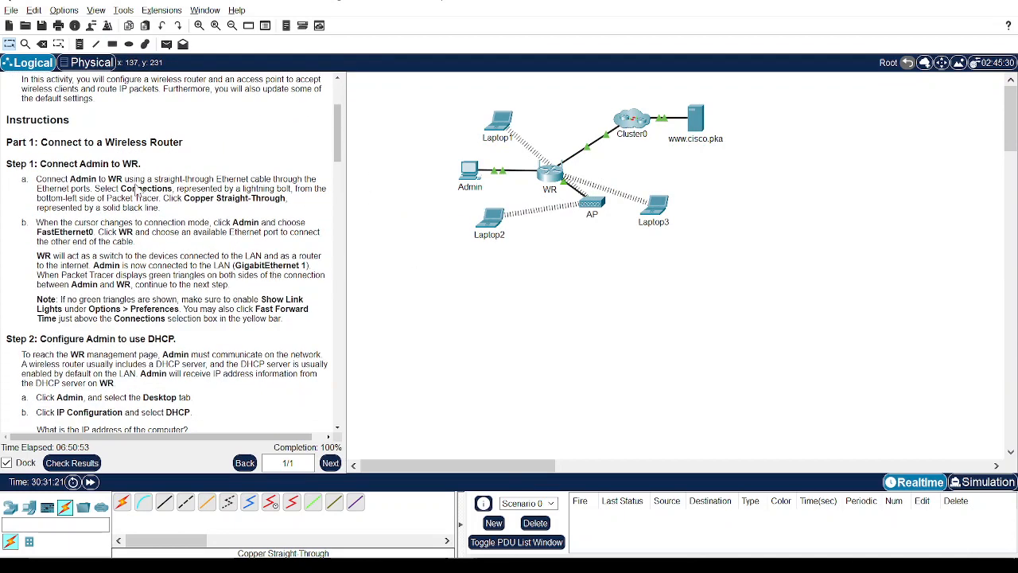
scroll(171, 251, "up", 18)
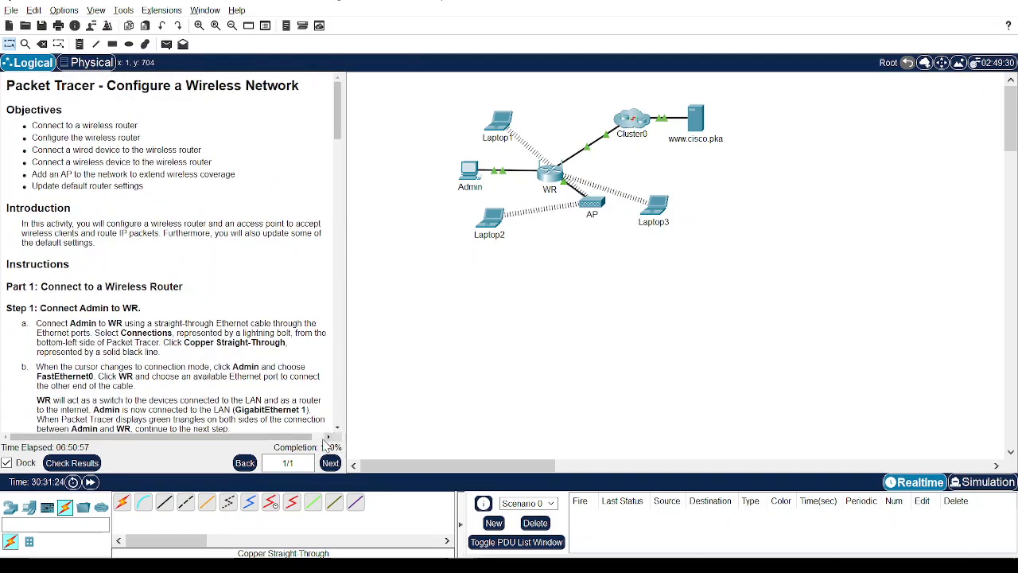
scroll(216, 317, "down", 5)
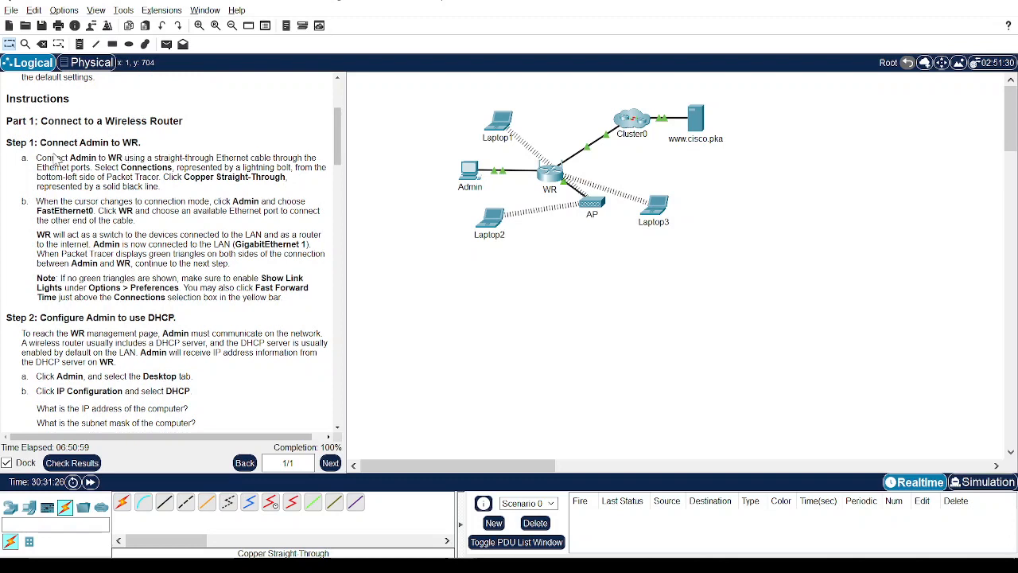
left_click_drag(32, 157, 229, 173)
left_click(19, 145)
left_click_drag(37, 140, 140, 142)
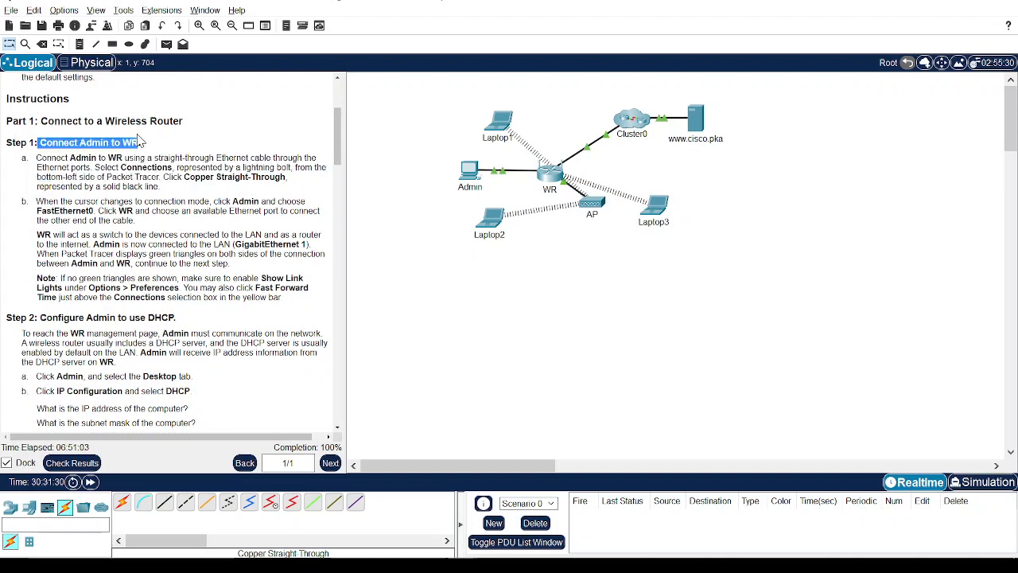
double_click(72, 146)
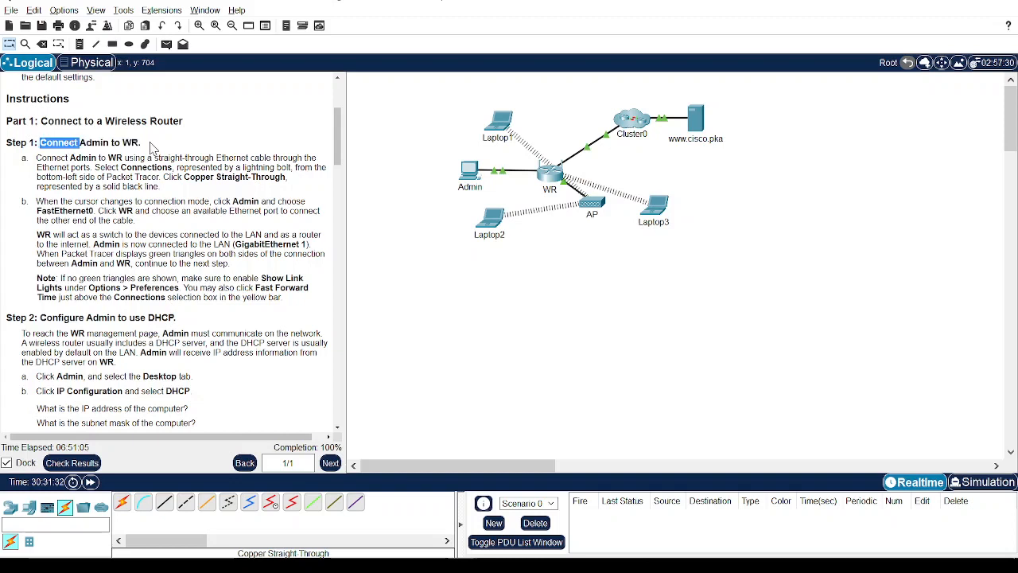
left_click(150, 144)
double_click(96, 142)
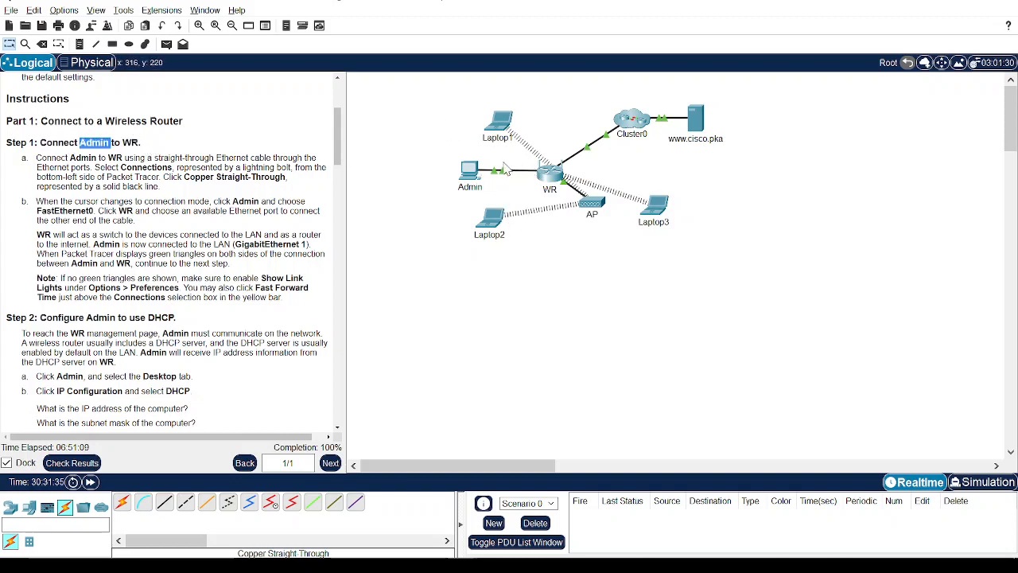
left_click(143, 153)
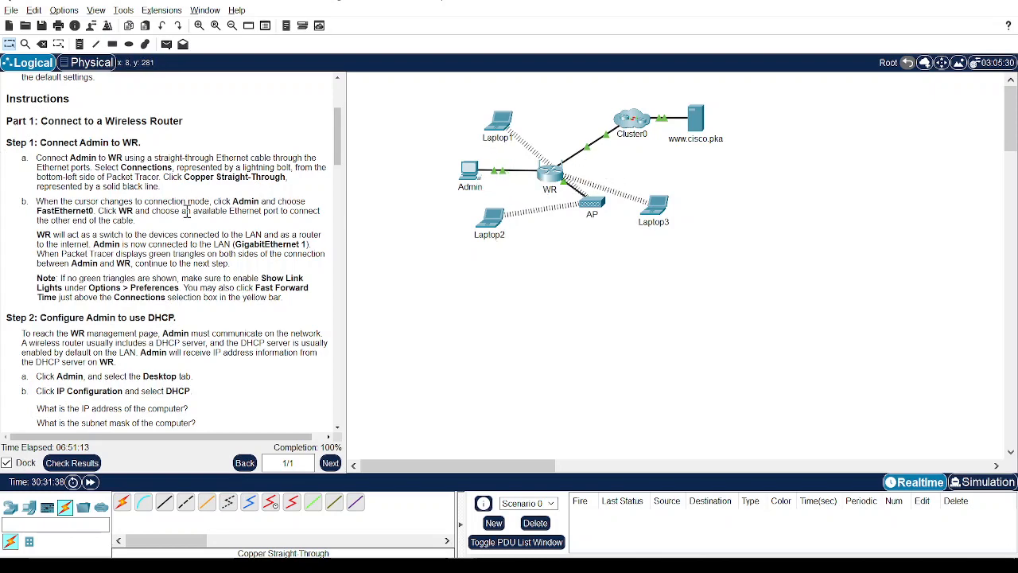
Read the remaining Step 1 notes on the GigabitEthernet 1 LAN connection and the link lights.
scroll(138, 184, "down", 1)
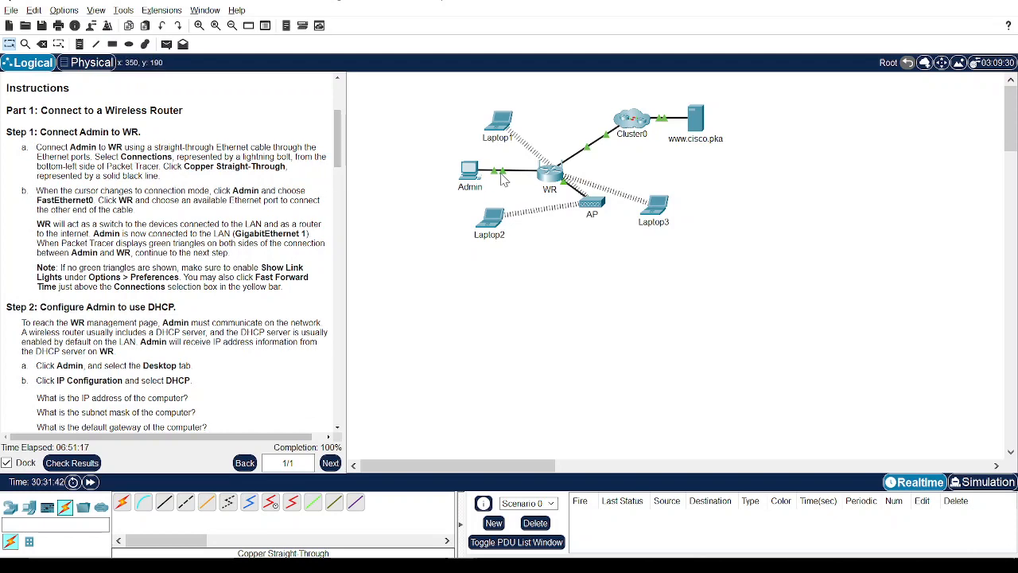
scroll(65, 202, "down", 2)
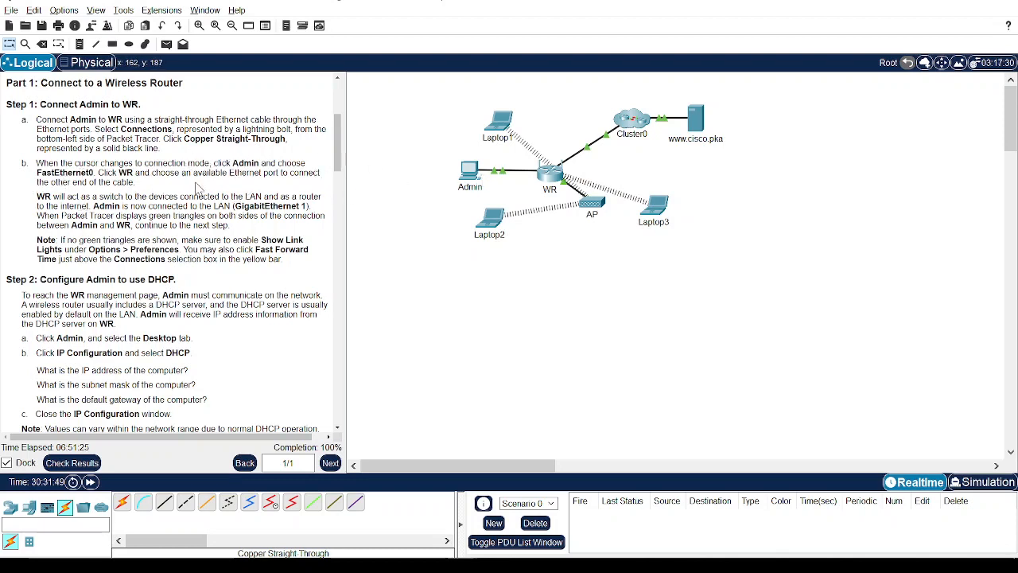
double_click(270, 206)
left_click(294, 211)
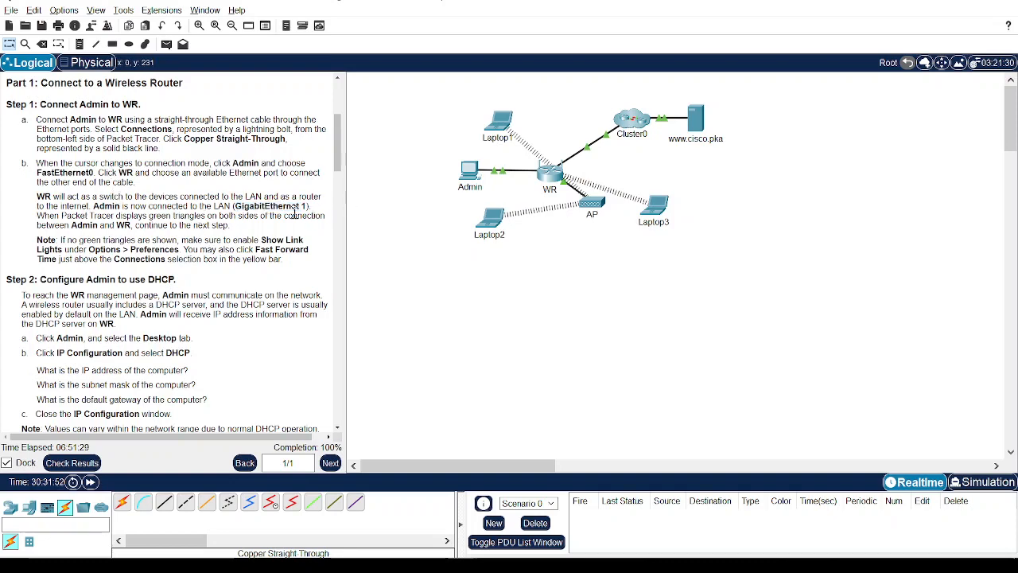
left_click(216, 249)
Read the Step 2 instructions on configuring Admin to use DHCP.
scroll(218, 248, "down", 2)
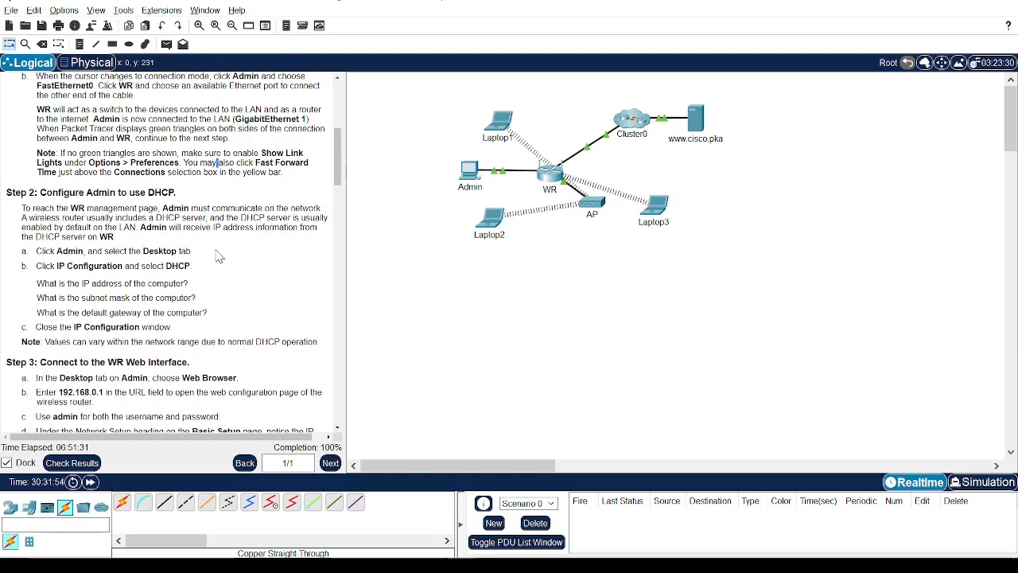
scroll(216, 217, "down", 1)
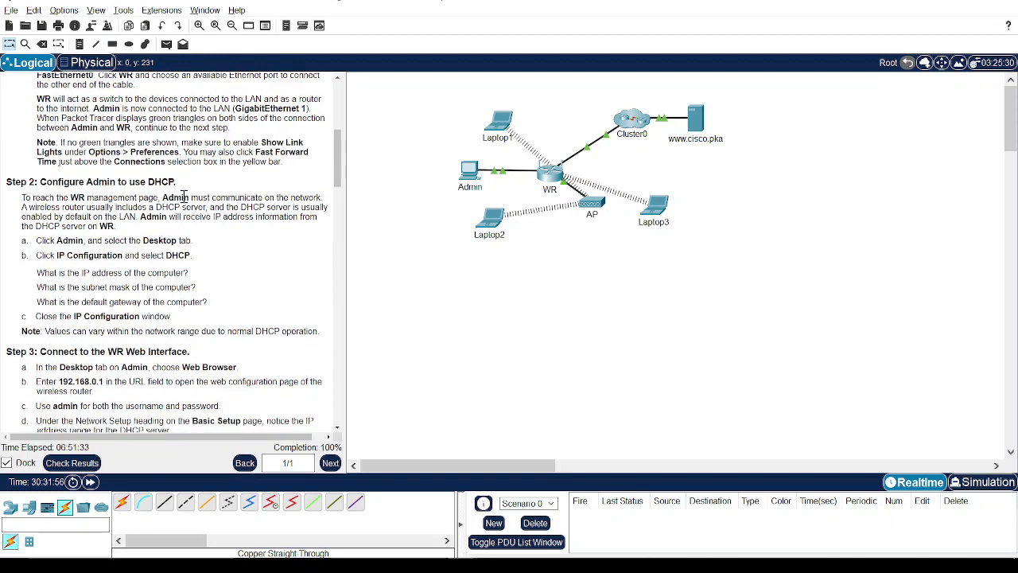
scroll(184, 196, "down", 1)
scroll(273, 177, "up", 3)
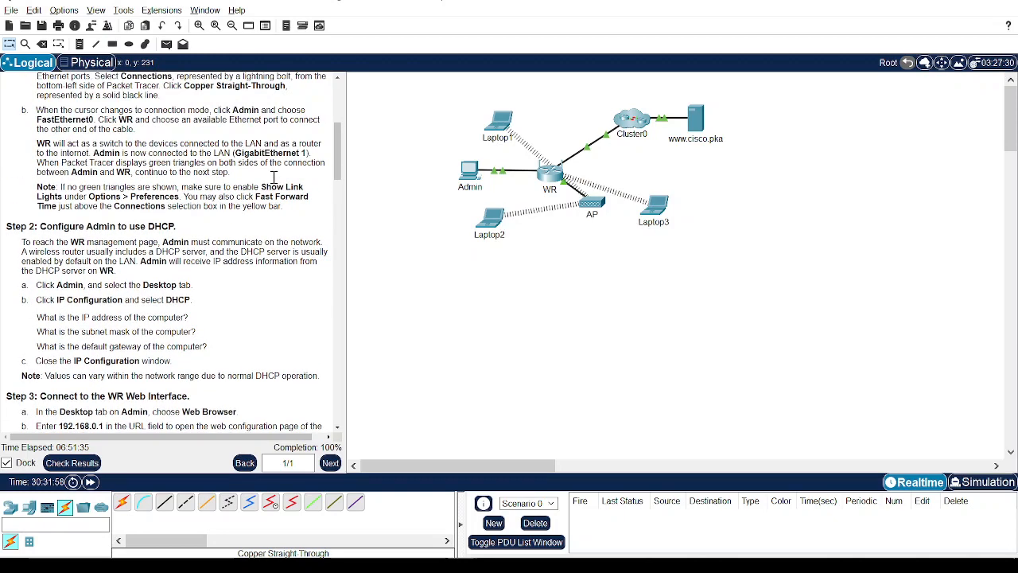
scroll(273, 176, "down", 3)
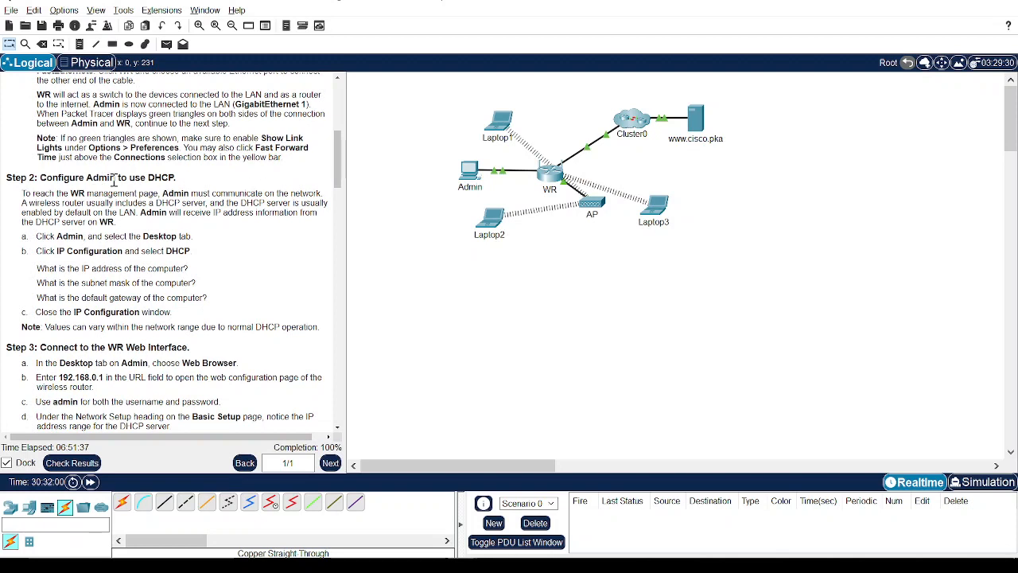
left_click_drag(150, 180, 187, 181)
left_click(189, 182)
left_click_drag(68, 237, 243, 240)
left_click(242, 241)
scroll(199, 295, "down", 1)
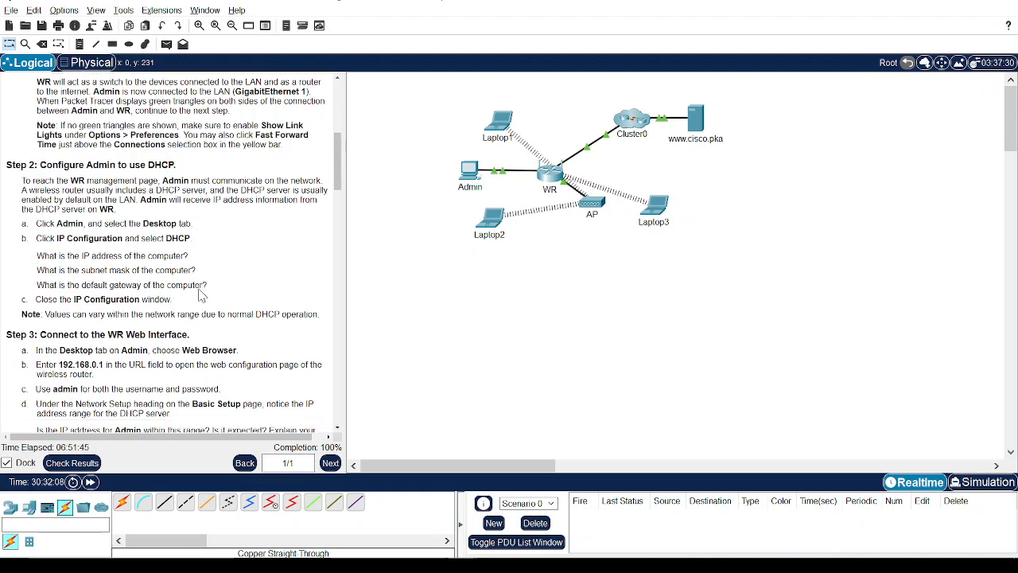
Open Admin, close its web browser and view its IP Configuration alongside the topology.
left_click_drag(46, 224, 97, 223)
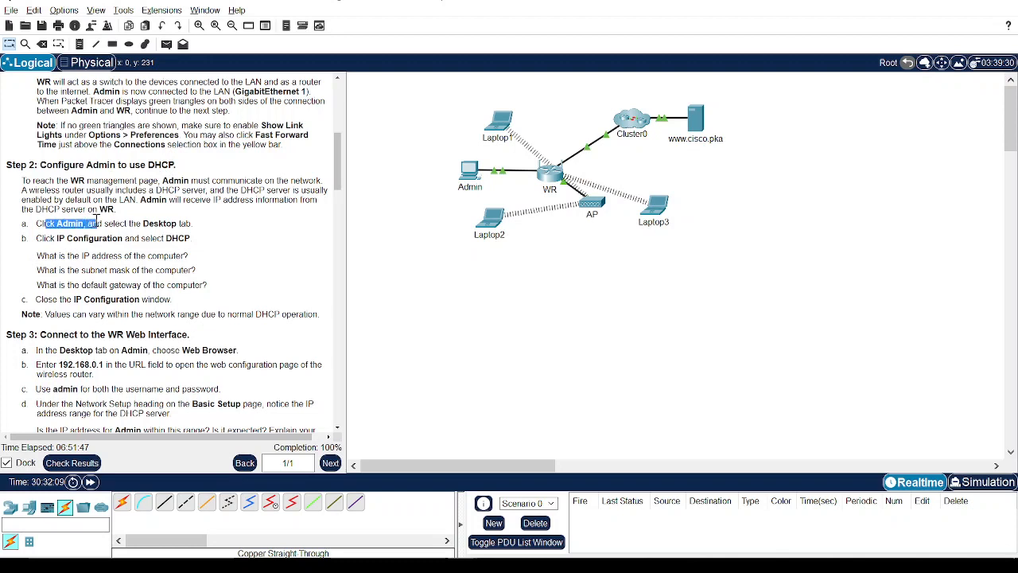
left_click(316, 235)
left_click(468, 175)
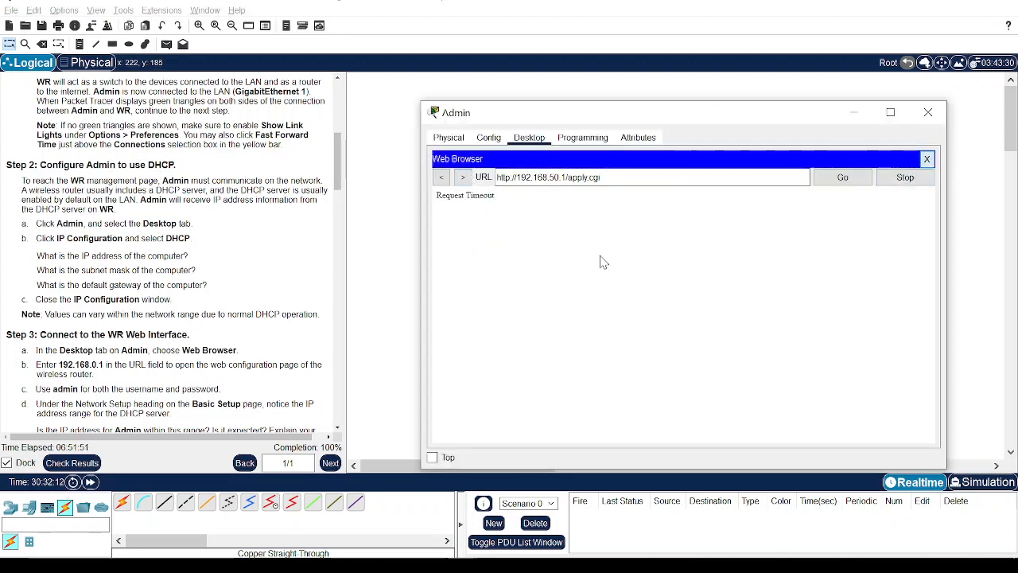
left_click(926, 159)
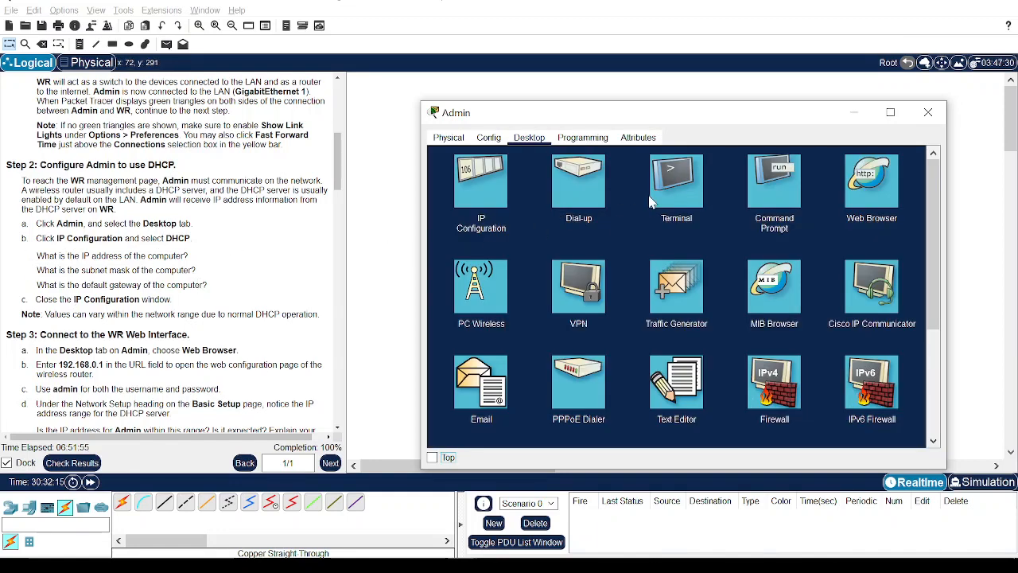
left_click(489, 163)
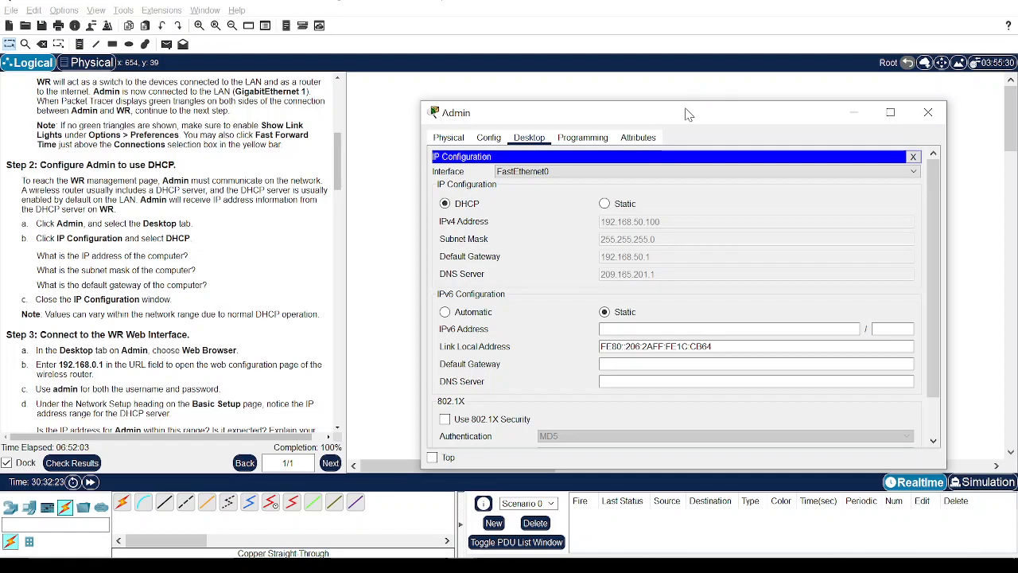
left_click_drag(684, 114, 663, 221)
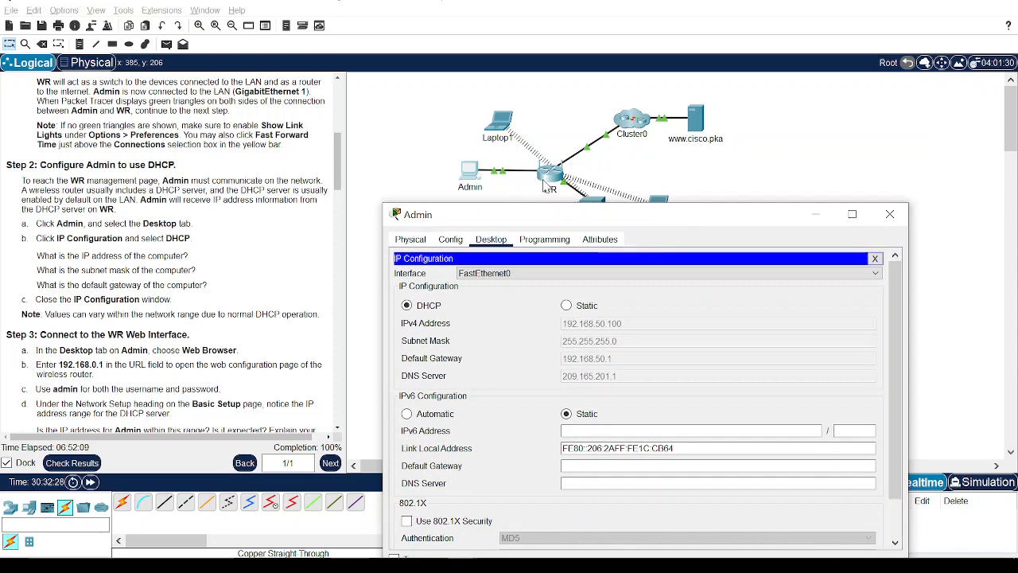
left_click_drag(604, 167, 594, 98)
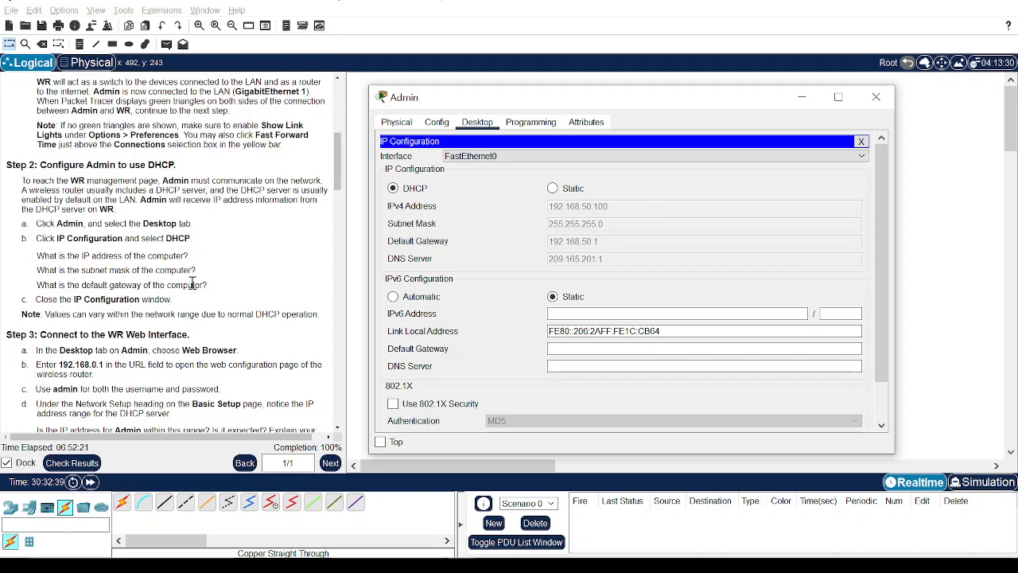
Check Admin's IP address, subnet mask and default gateway against the Step 2 questions.
left_click(235, 255)
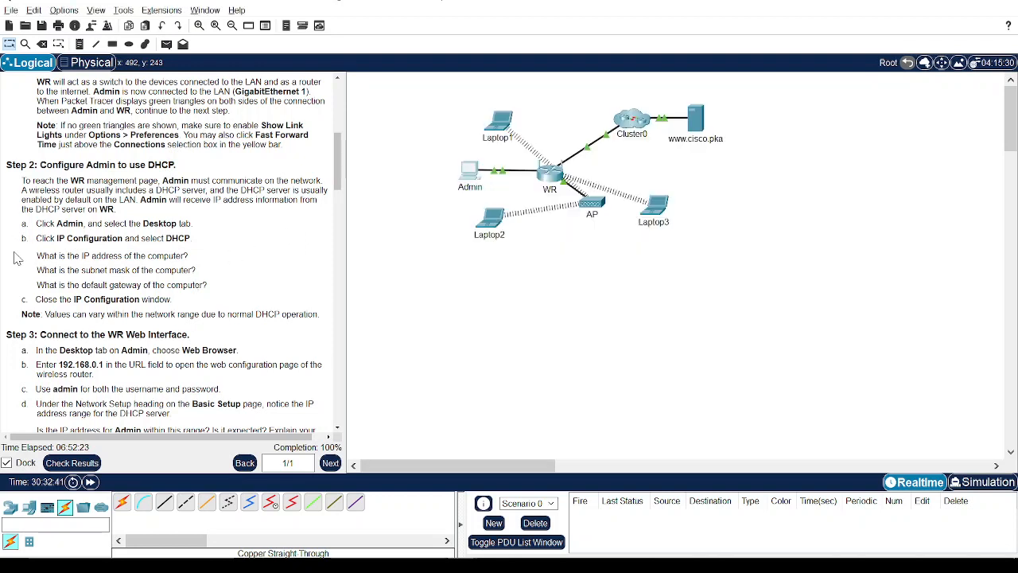
left_click_drag(32, 255, 235, 284)
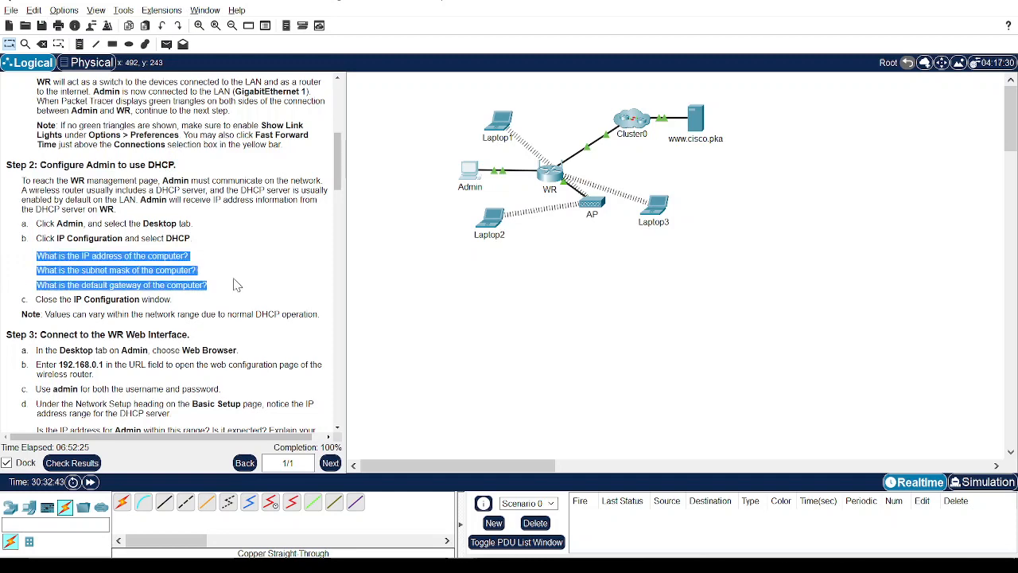
left_click(140, 256)
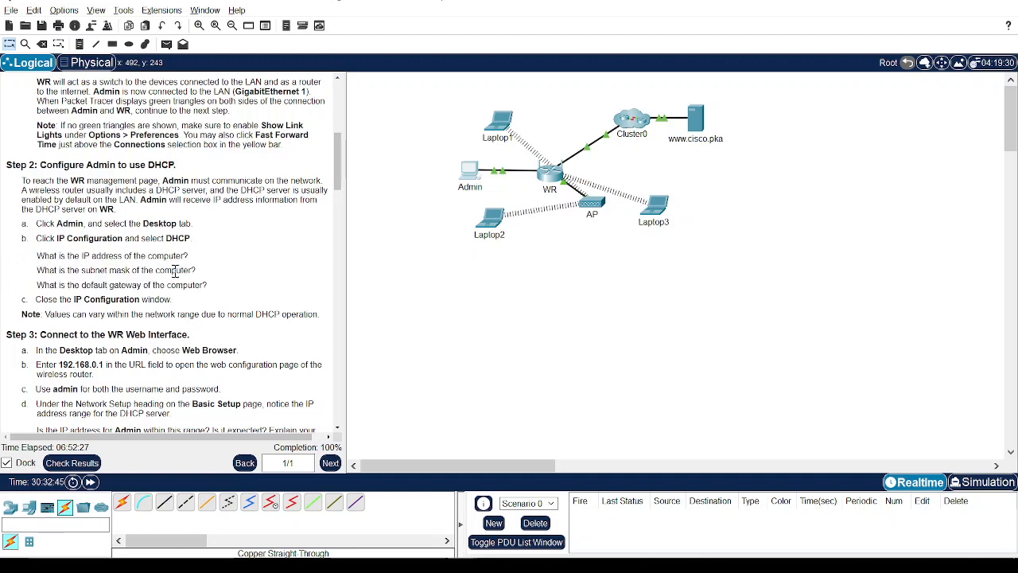
key("alt+Tab")
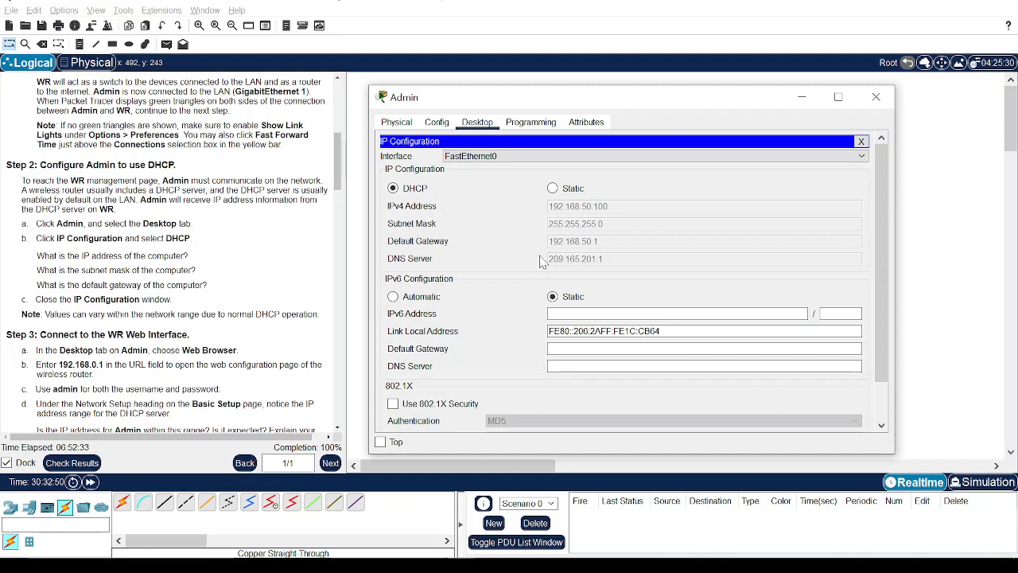
Read the Step 3 instructions for connecting to the WR web interface, and return to Admin's window.
left_click(198, 256)
scroll(145, 298, "down", 1)
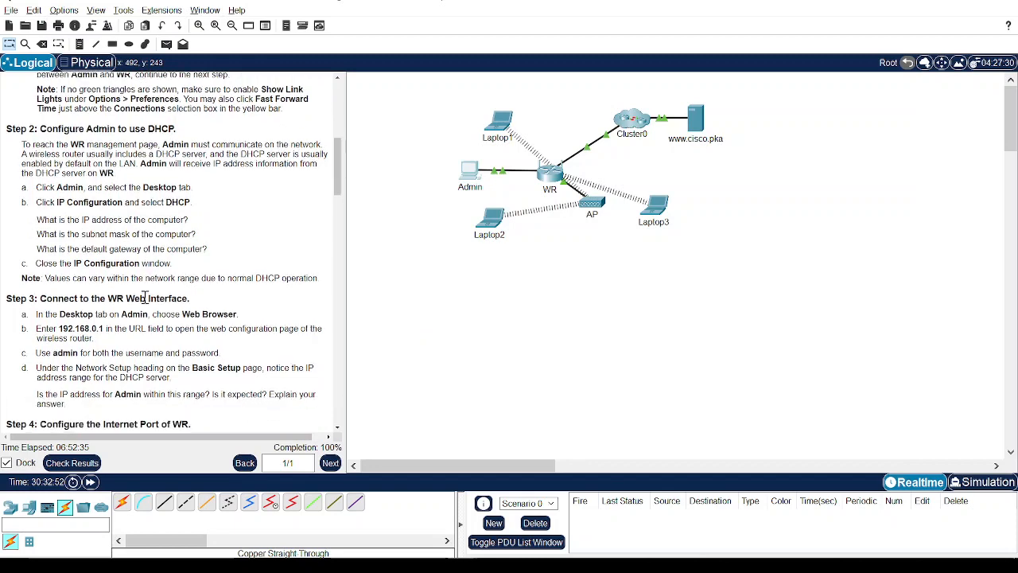
scroll(171, 250, "down", 3)
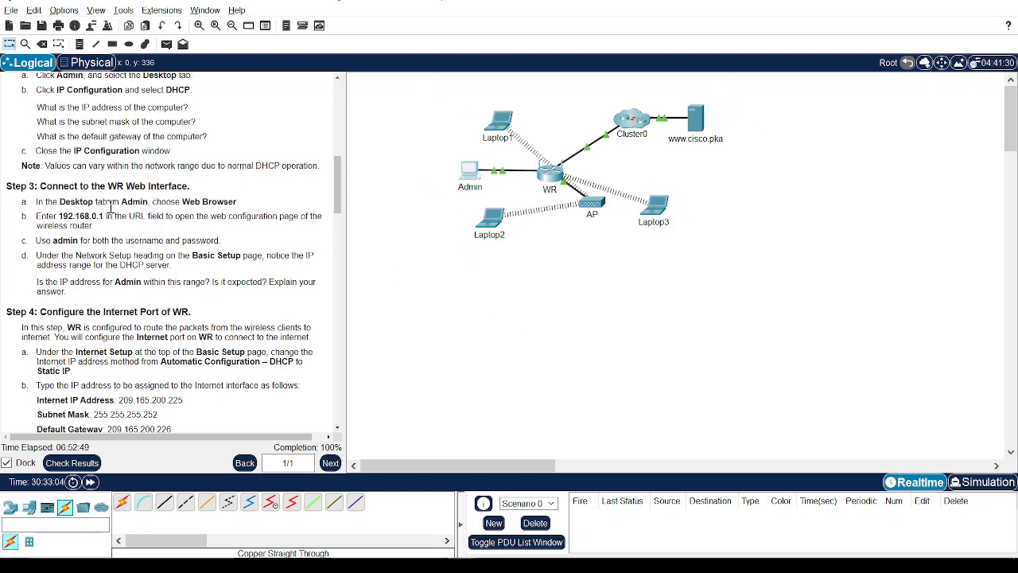
key("alt+Tab")
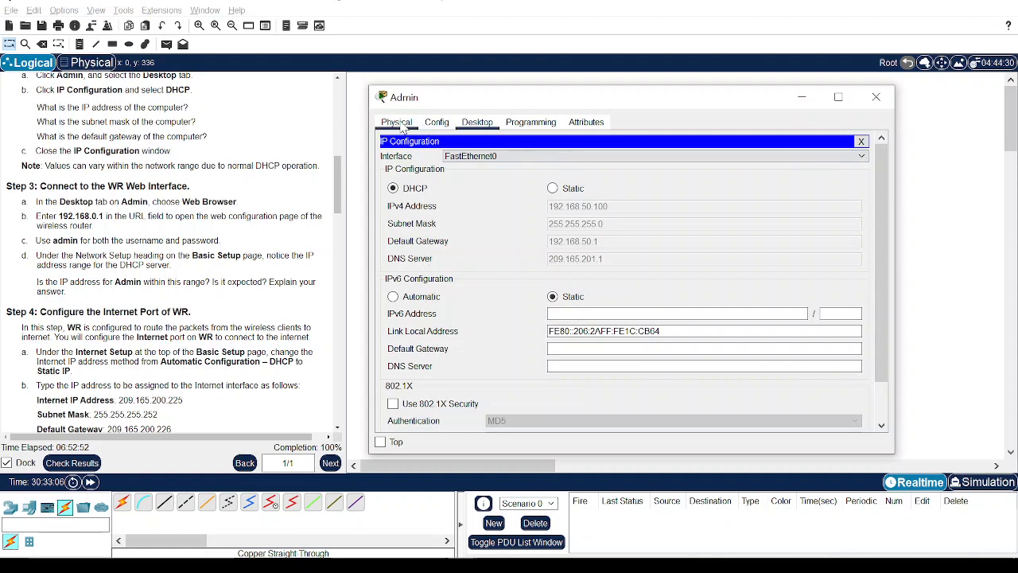
Close Admin's IP Configuration and open its Web Browser, ready for entering the WR address.
left_click(861, 143)
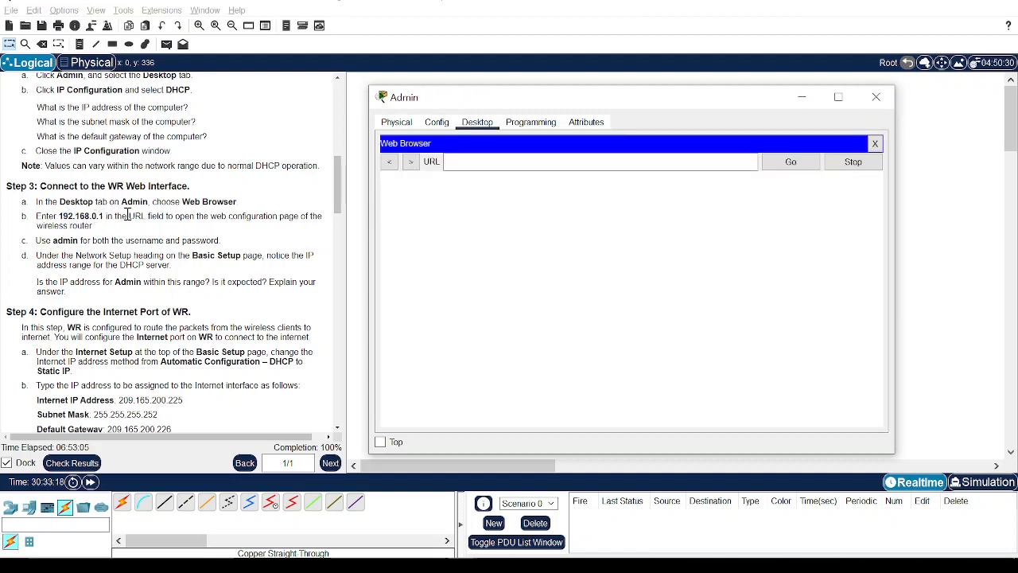
left_click(128, 214)
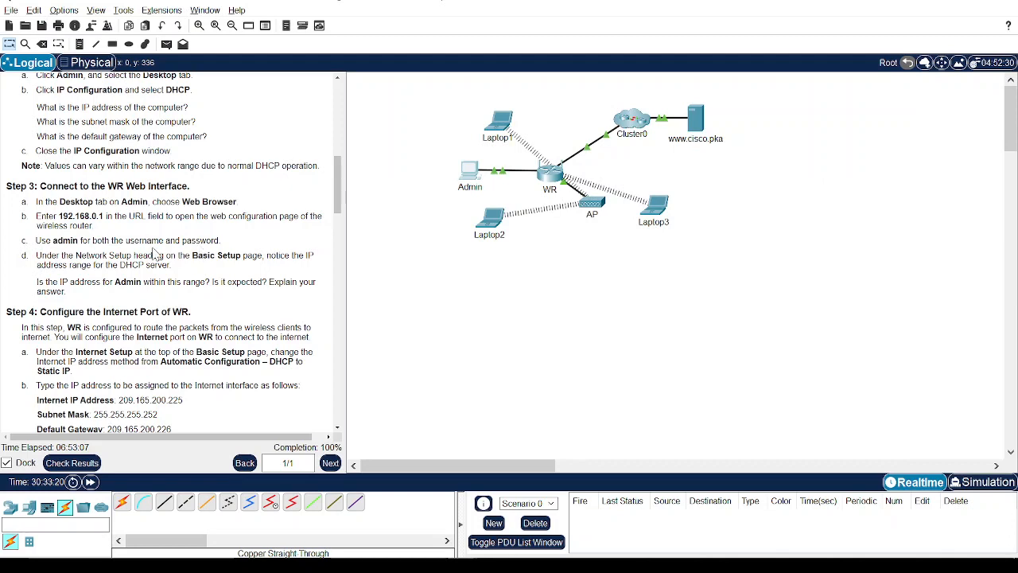
key("alt+Tab")
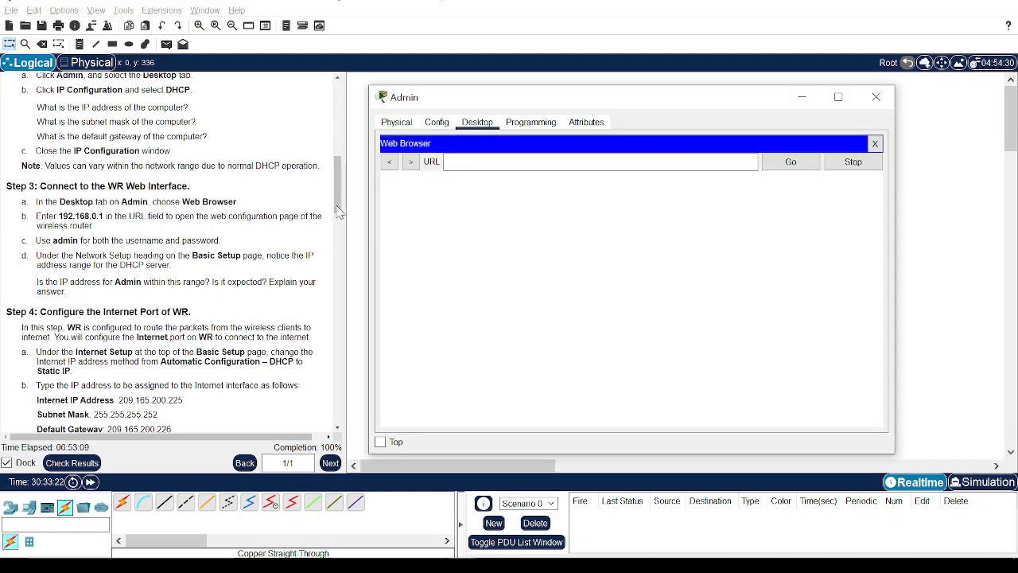
left_click(545, 158)
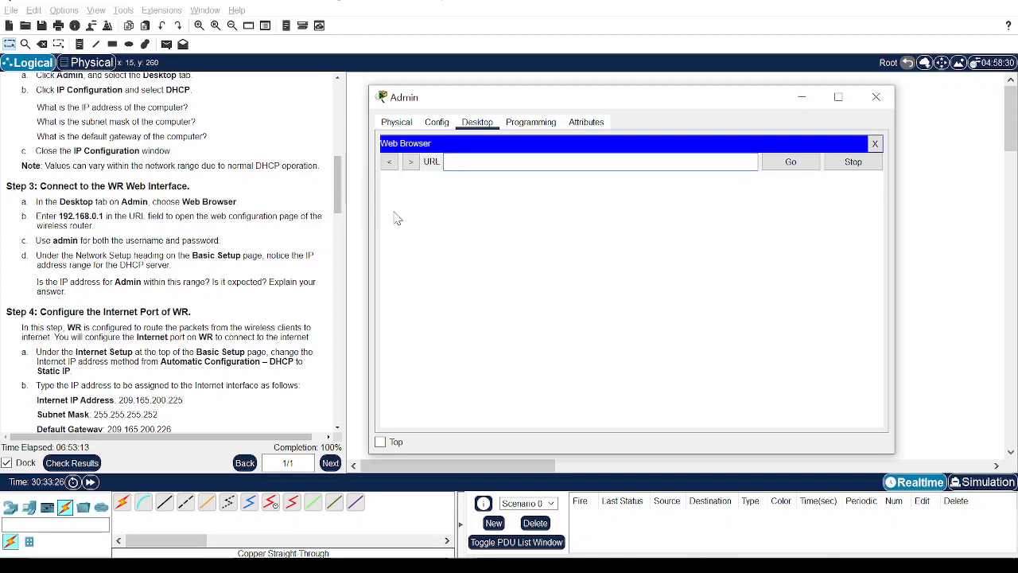
Read the WR web interface address in Step 3 and skim the Internet port and Part 2 wireless instructions.
left_click(337, 205)
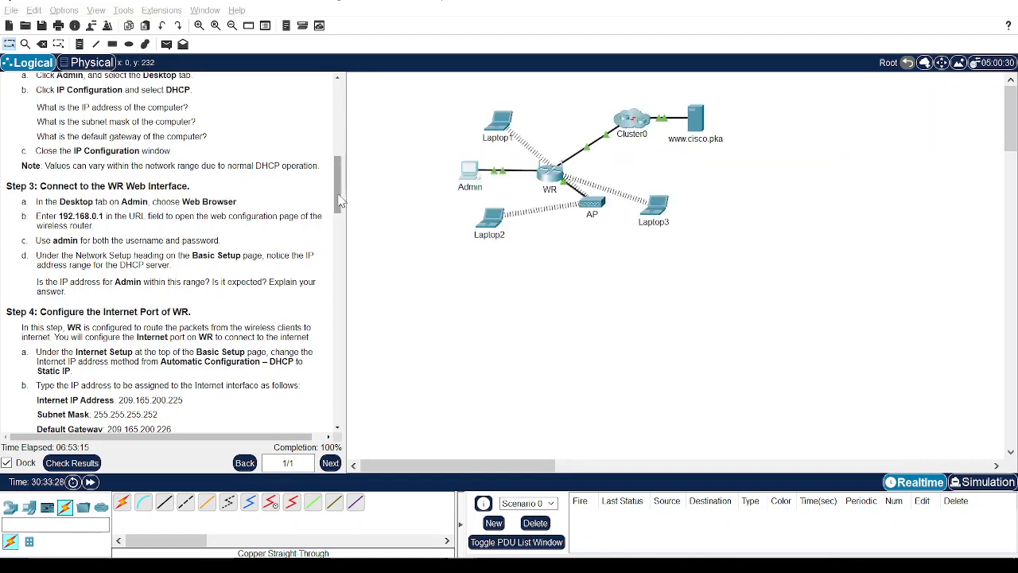
scroll(337, 208, "down", 1)
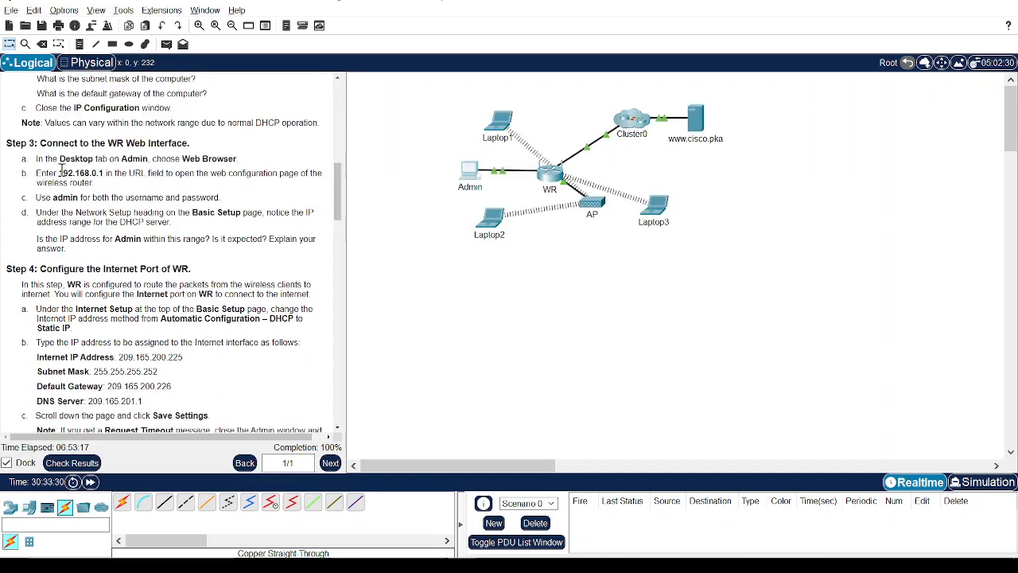
left_click_drag(57, 173, 105, 172)
left_click(110, 265)
scroll(108, 265, "down", 4)
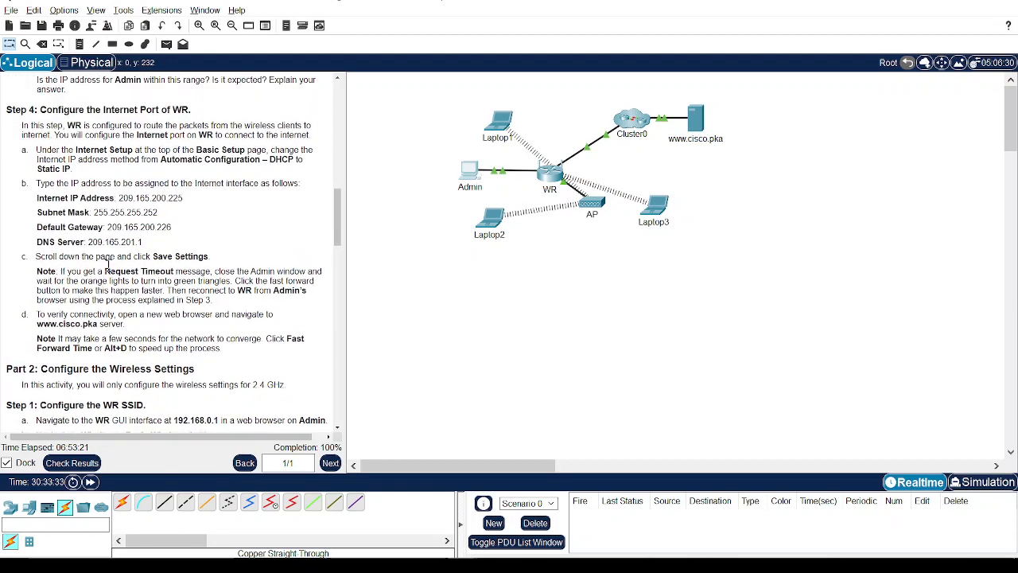
scroll(107, 267, "down", 3)
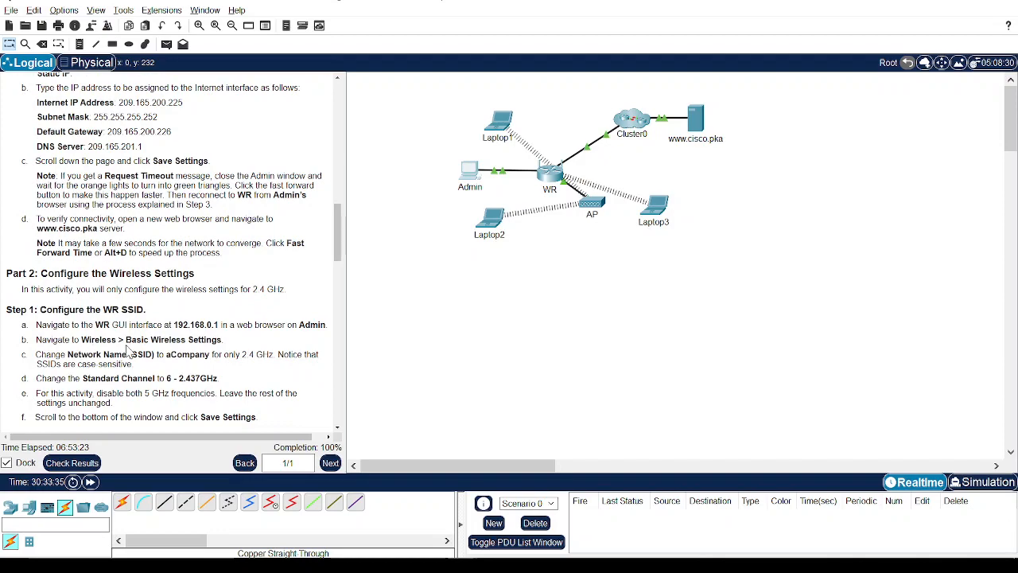
scroll(127, 350, "down", 2)
scroll(128, 350, "down", 4)
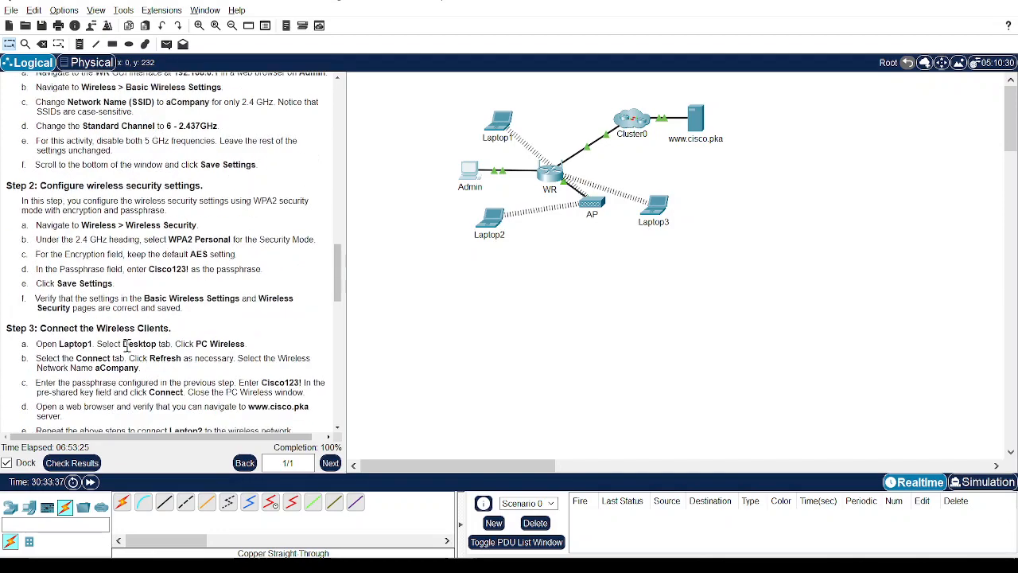
scroll(127, 348, "down", 6)
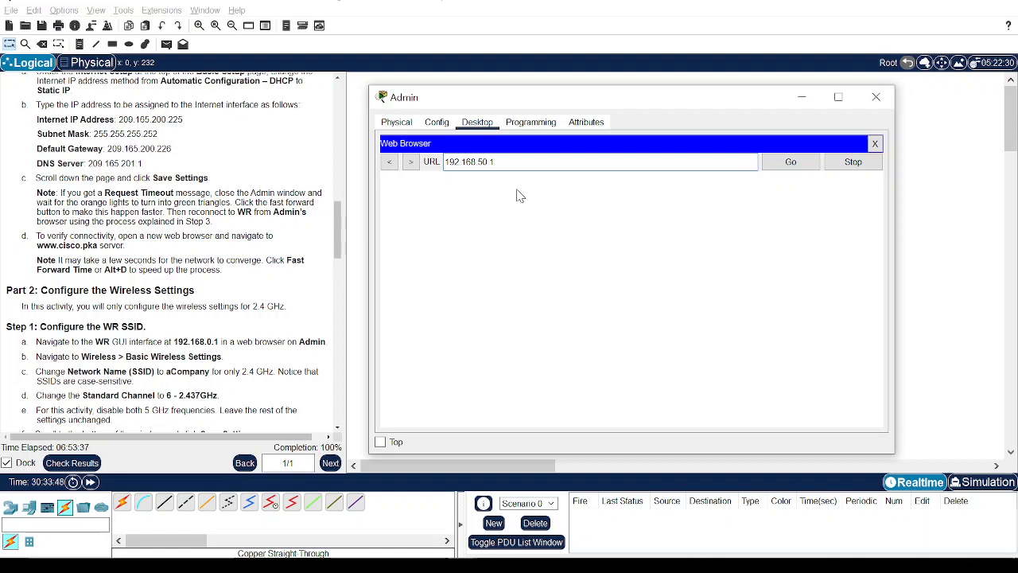
left_click(792, 163)
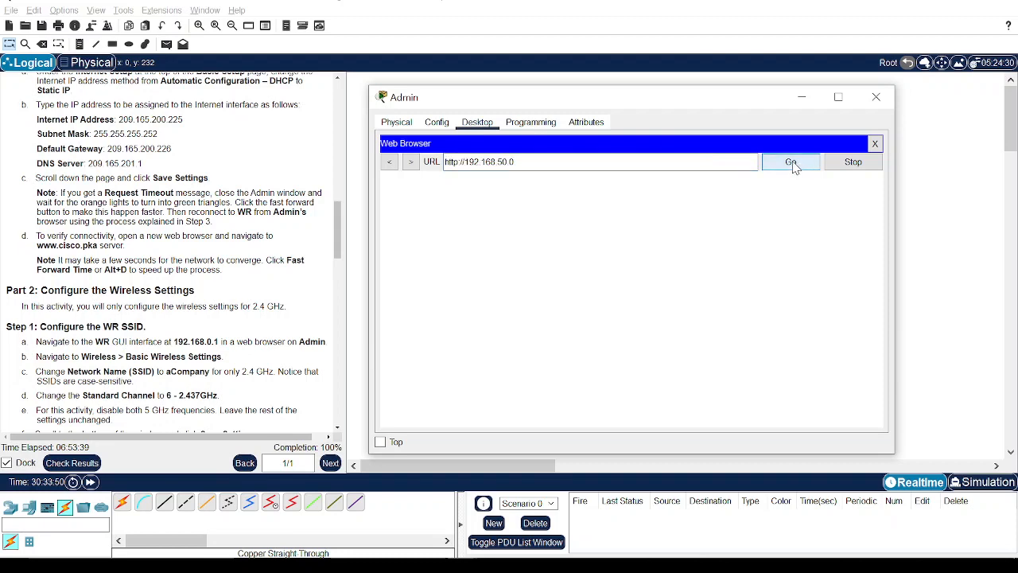
key("alt+F4")
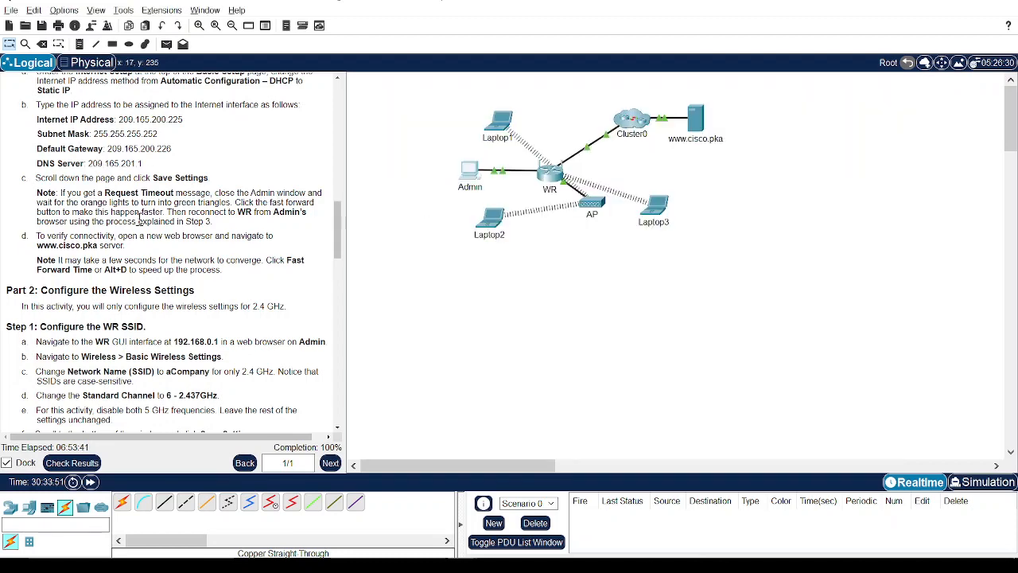
scroll(139, 221, "down", 3)
scroll(220, 221, "down", 5)
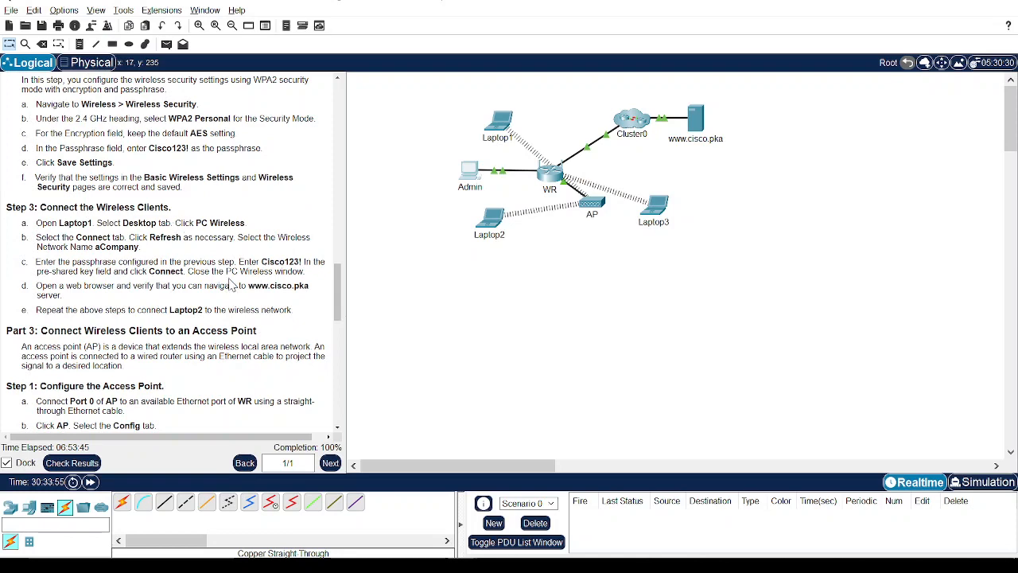
key("alt+Tab")
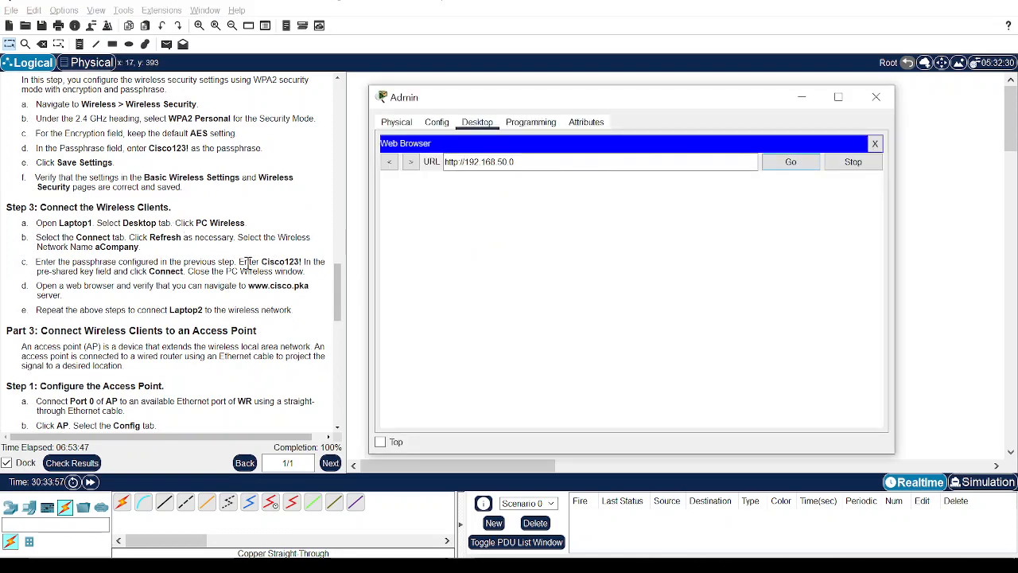
key("alt+Tab")
Skim the Part 3 and Part 4 instructions to the end, return to Part 1 and check Admin's browser page.
scroll(182, 302, "down", 9)
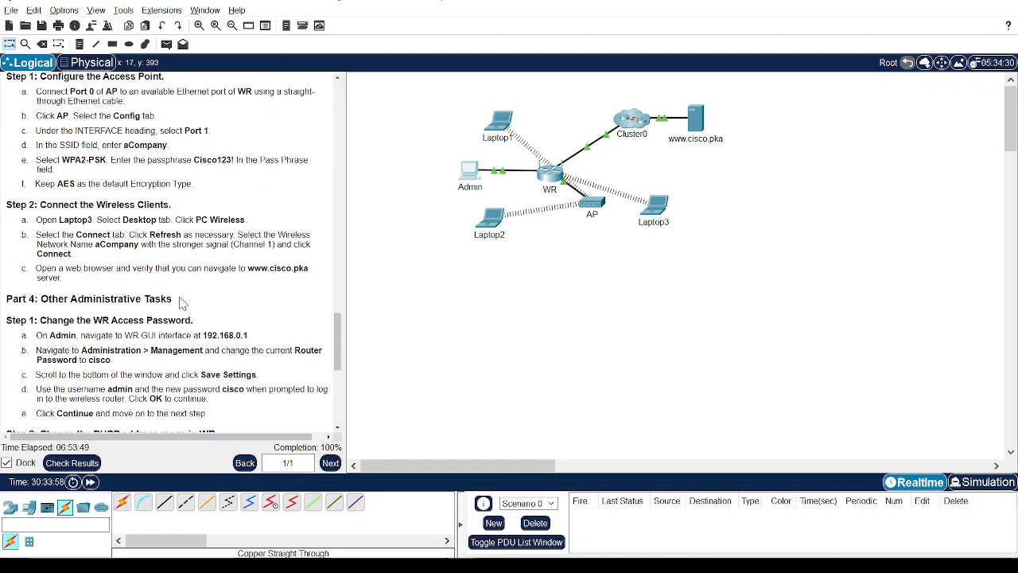
scroll(182, 302, "up", 5)
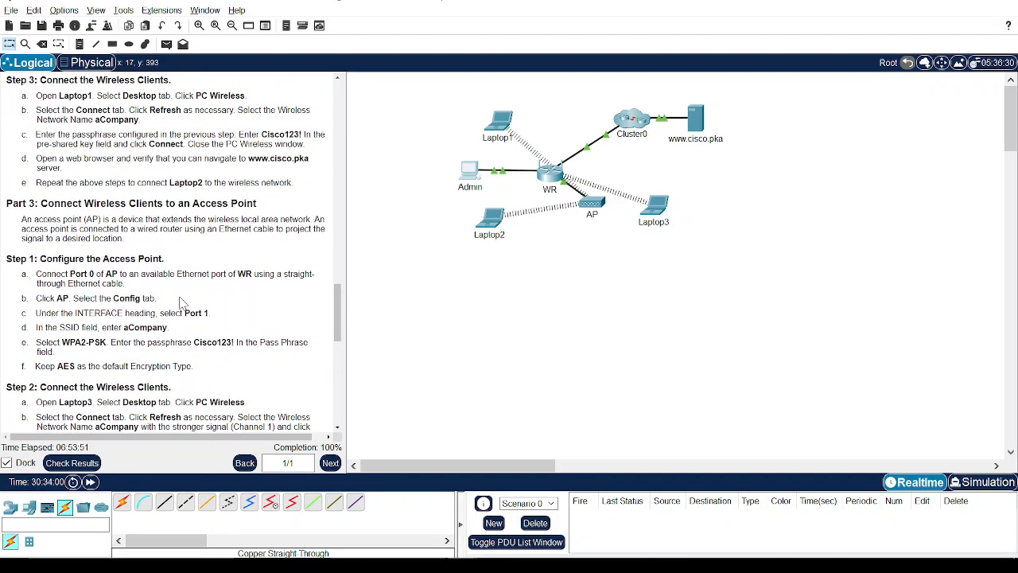
scroll(182, 302, "up", 2)
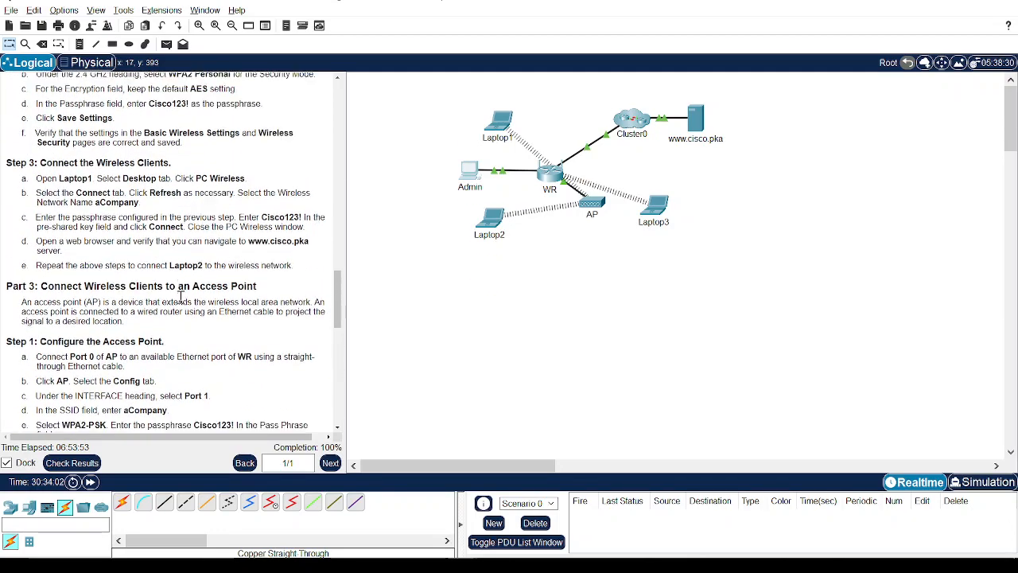
scroll(181, 296, "down", 6)
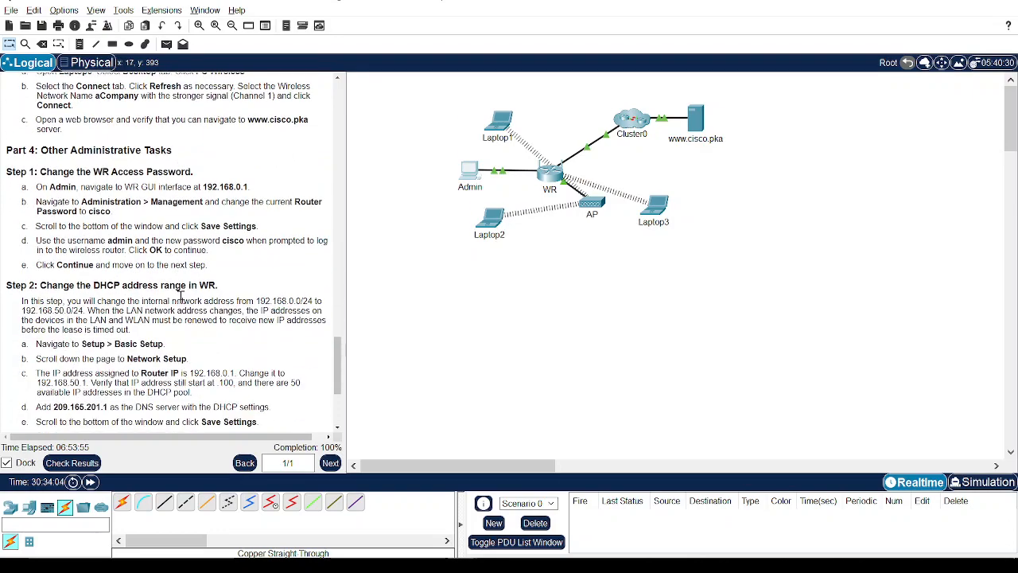
scroll(194, 246, "down", 4)
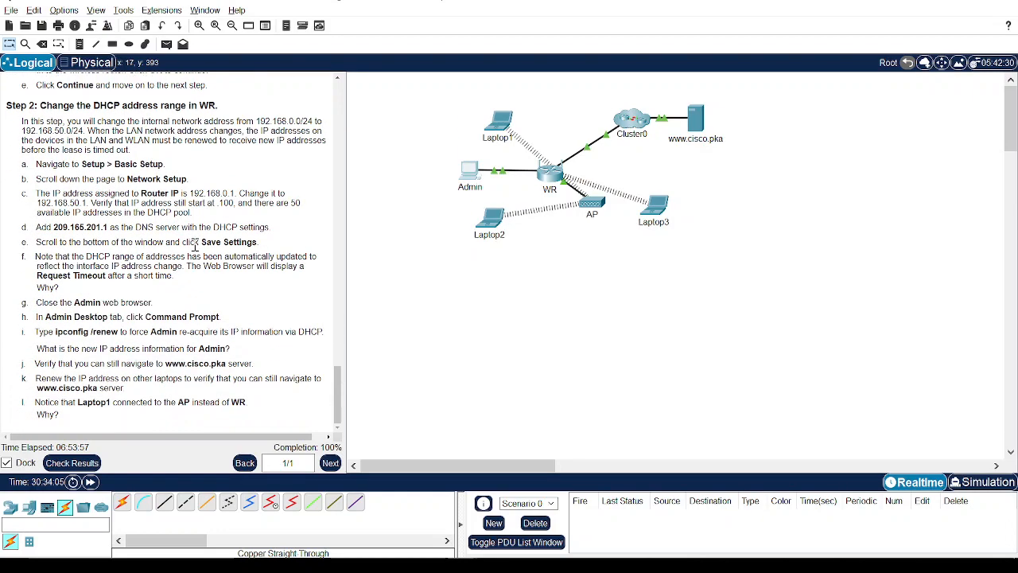
scroll(195, 248, "up", 15)
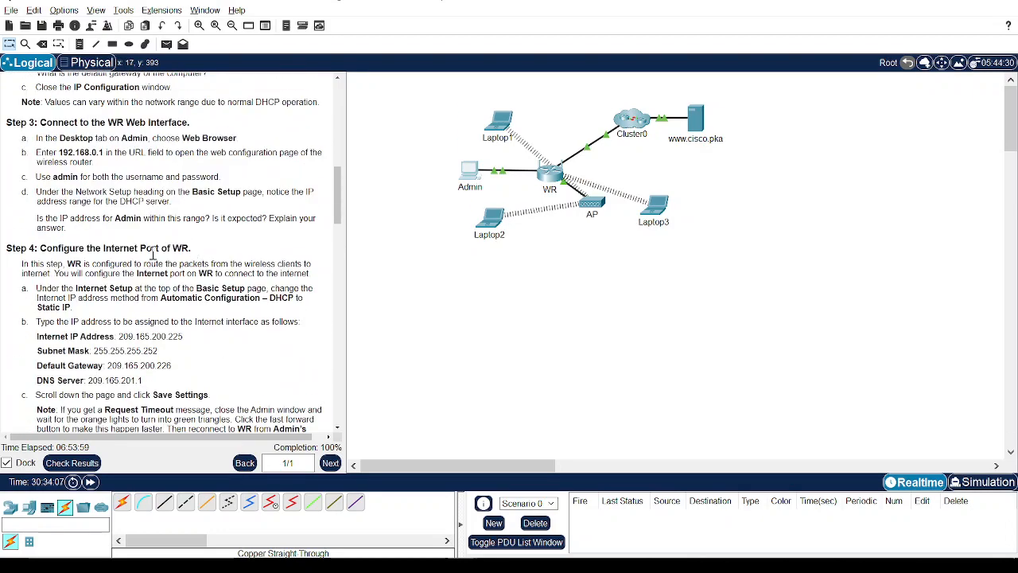
scroll(181, 162, "up", 3)
key("alt+Tab")
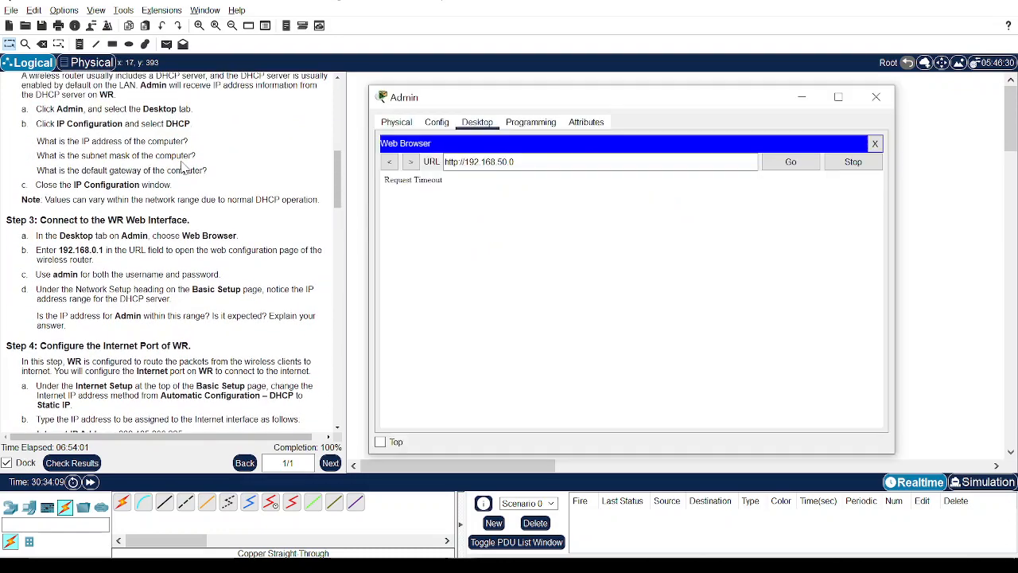
key("alt+Tab")
scroll(127, 218, "up", 1)
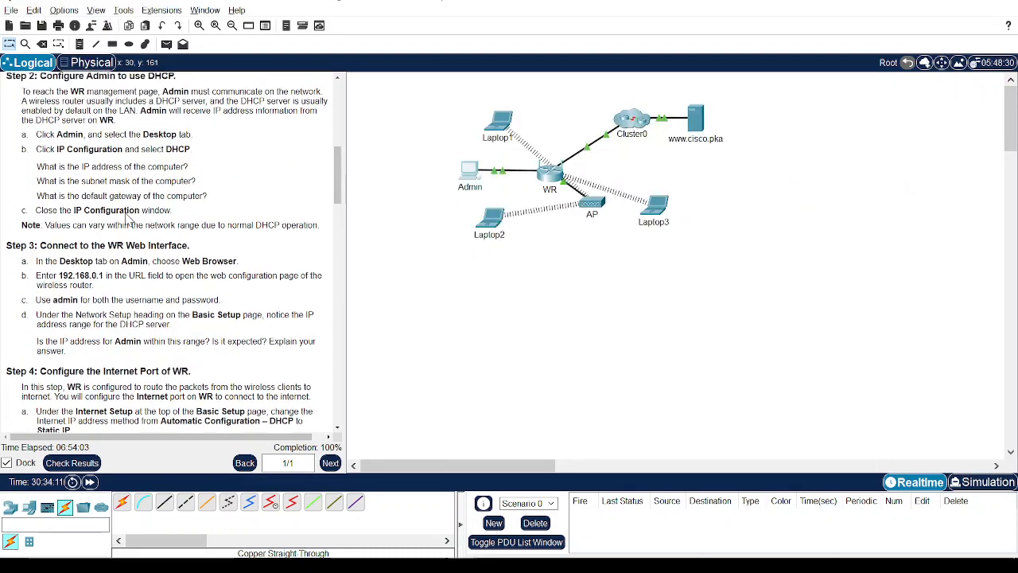
Review the instructions from Part 2's WR SSID and security settings through Part 4's access password and DHCP address range.
scroll(127, 218, "down", 7)
scroll(127, 219, "down", 7)
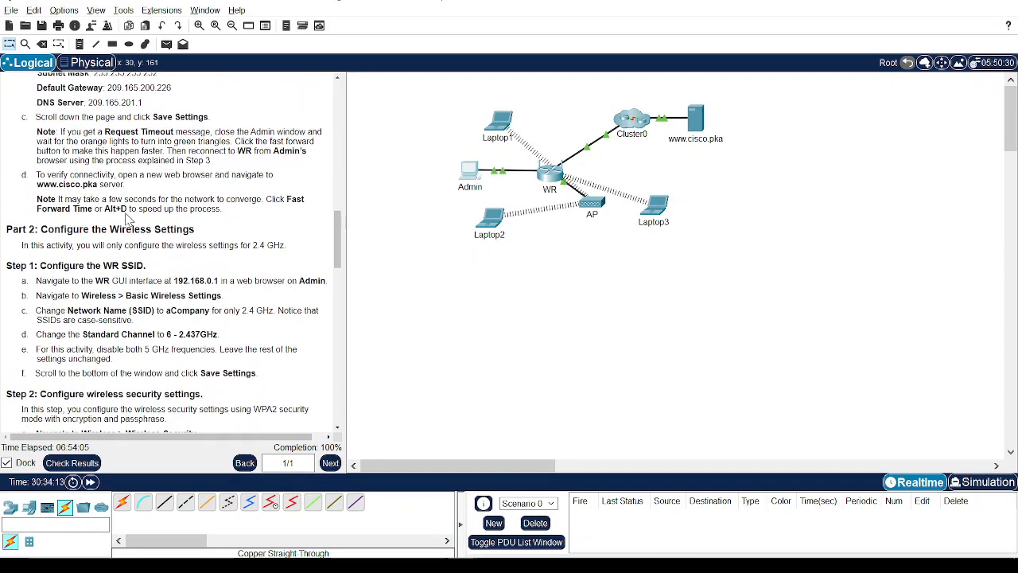
scroll(226, 350, "down", 3)
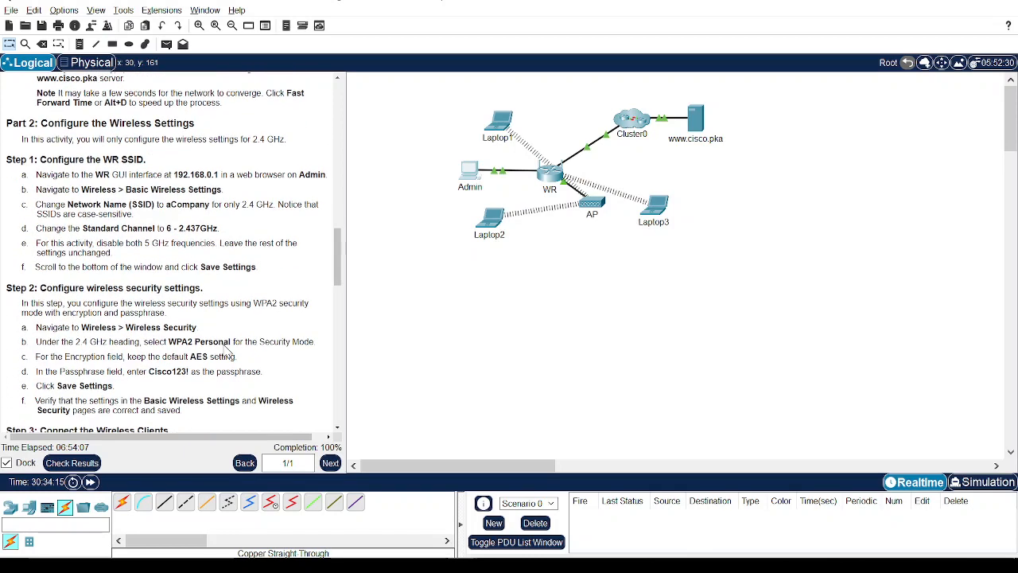
scroll(223, 307, "down", 4)
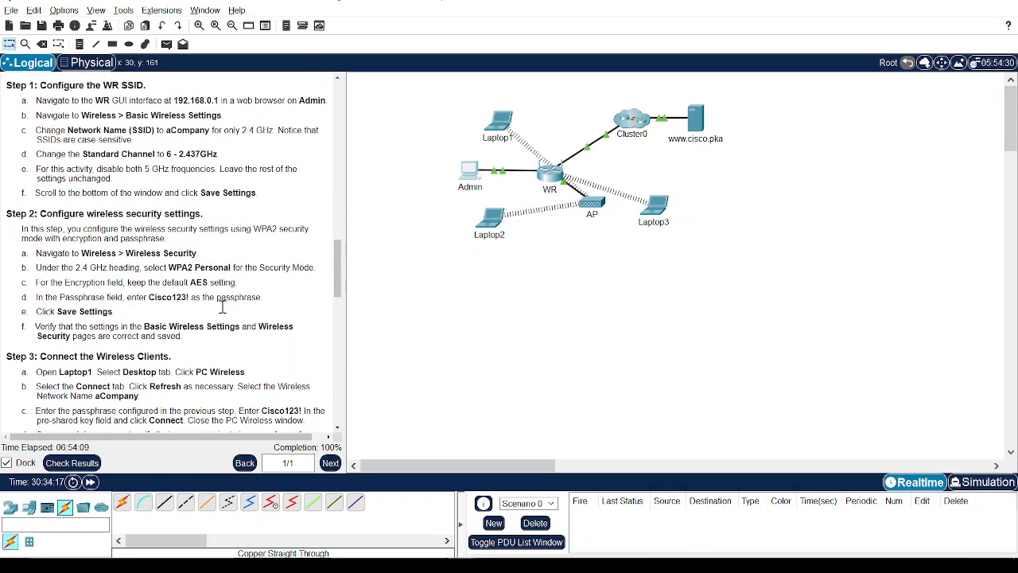
scroll(222, 307, "down", 2)
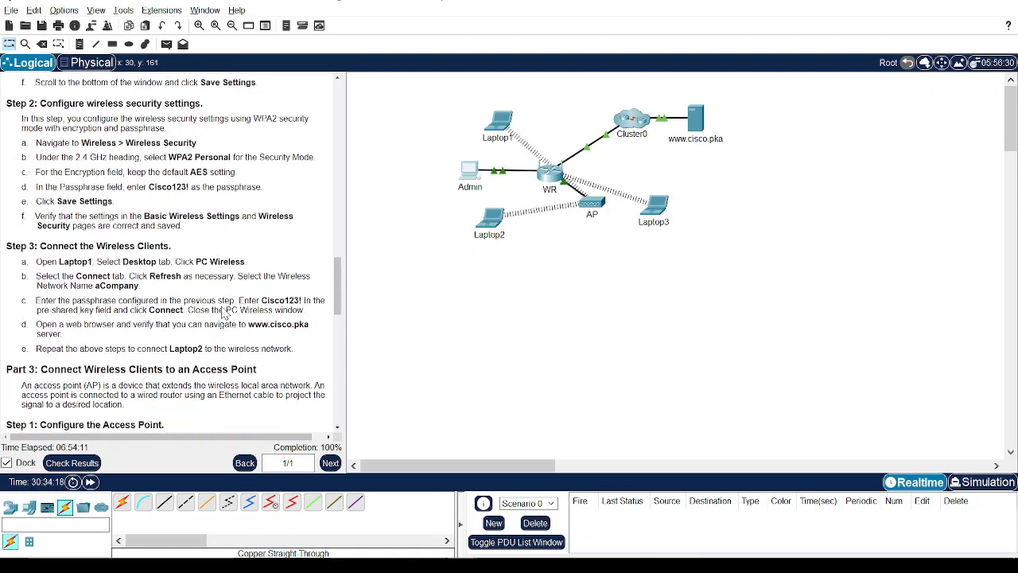
scroll(223, 307, "down", 3)
scroll(223, 307, "down", 5)
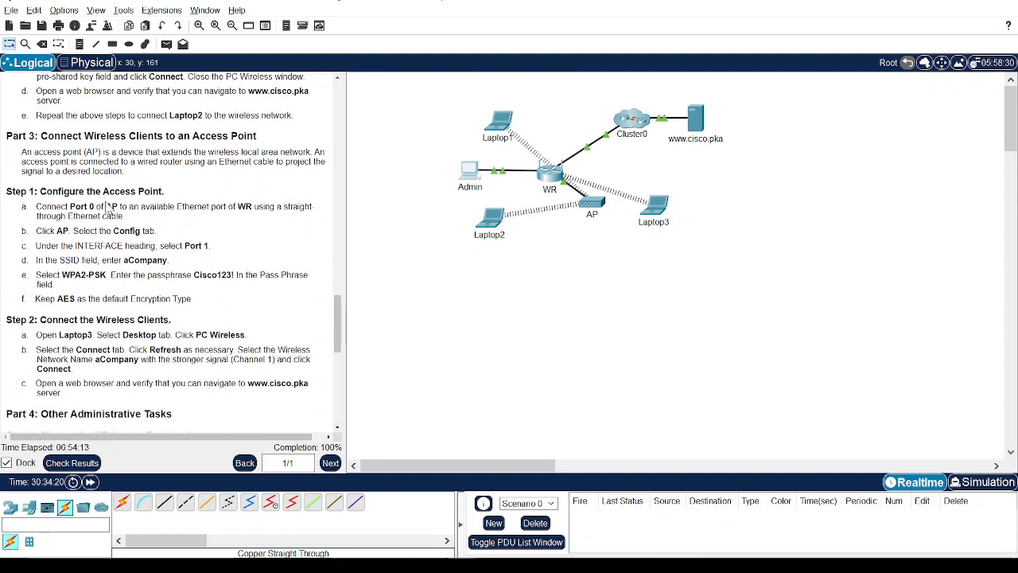
scroll(138, 247, "down", 3)
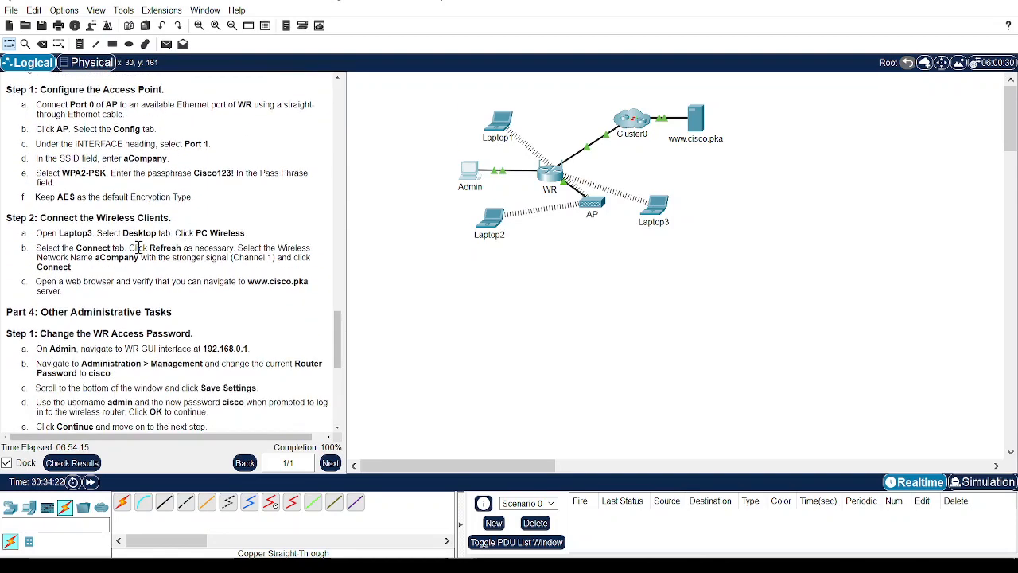
scroll(216, 316, "down", 2)
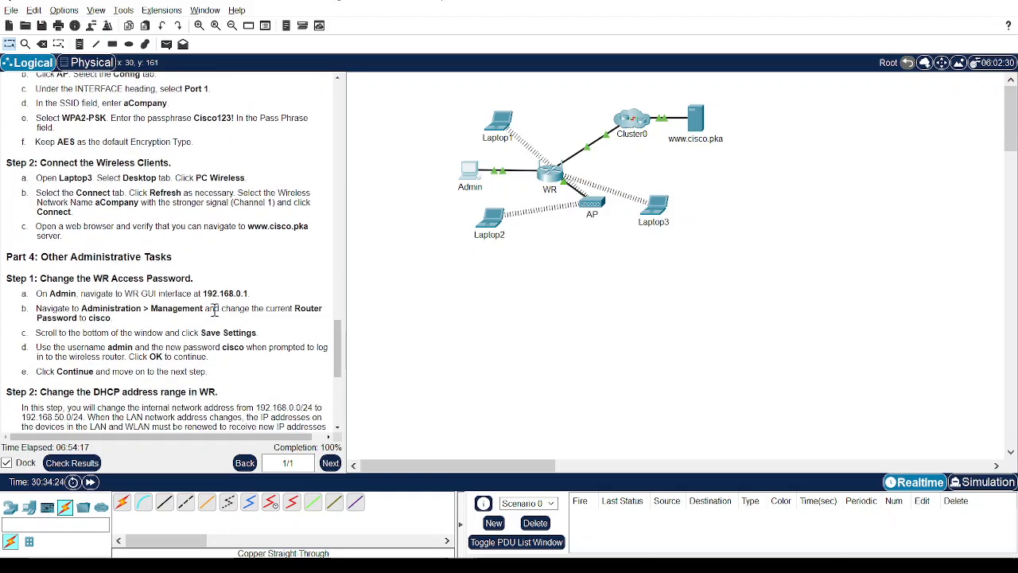
scroll(215, 310, "down", 3)
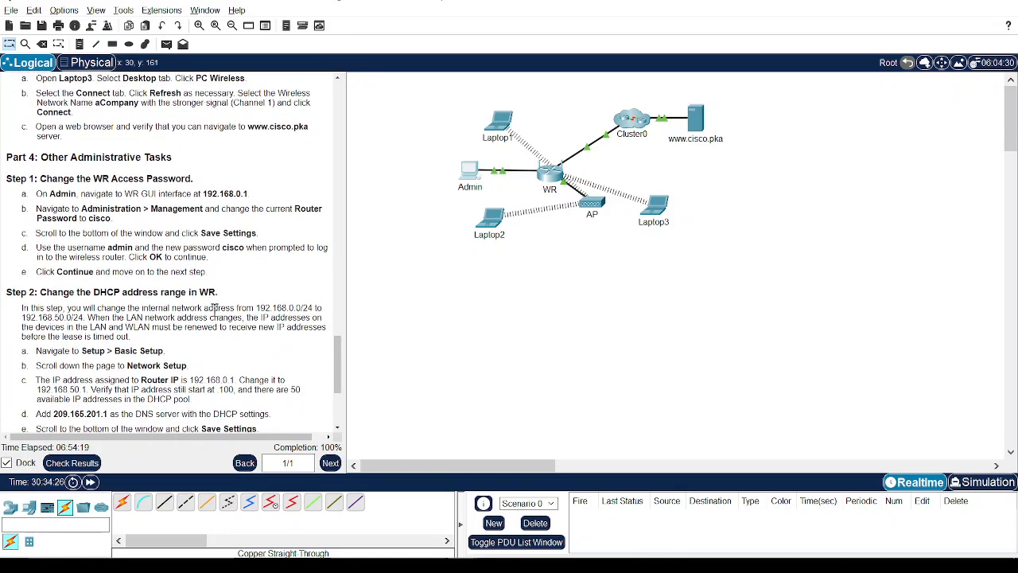
scroll(215, 311, "down", 2)
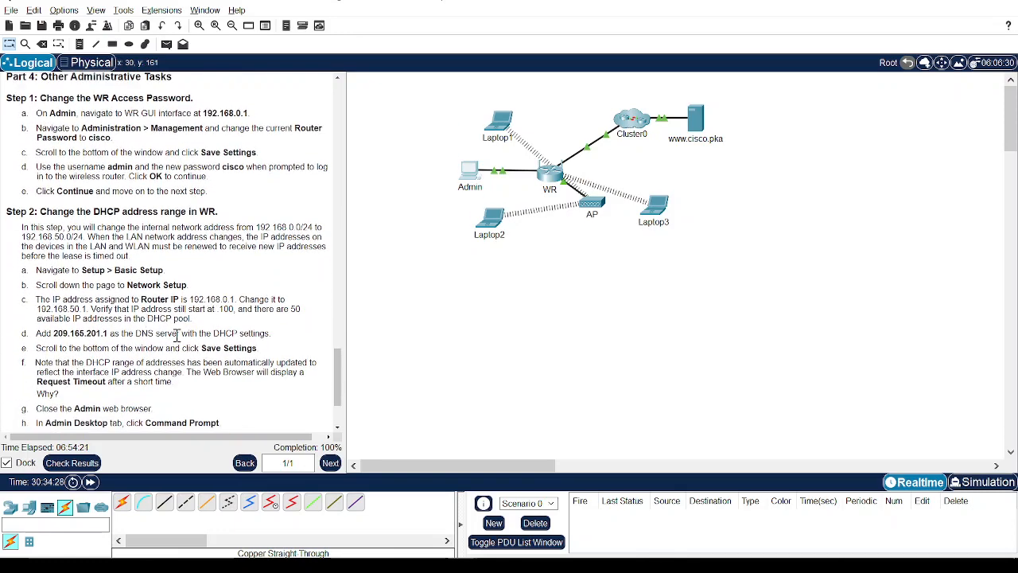
scroll(203, 326, "down", 1)
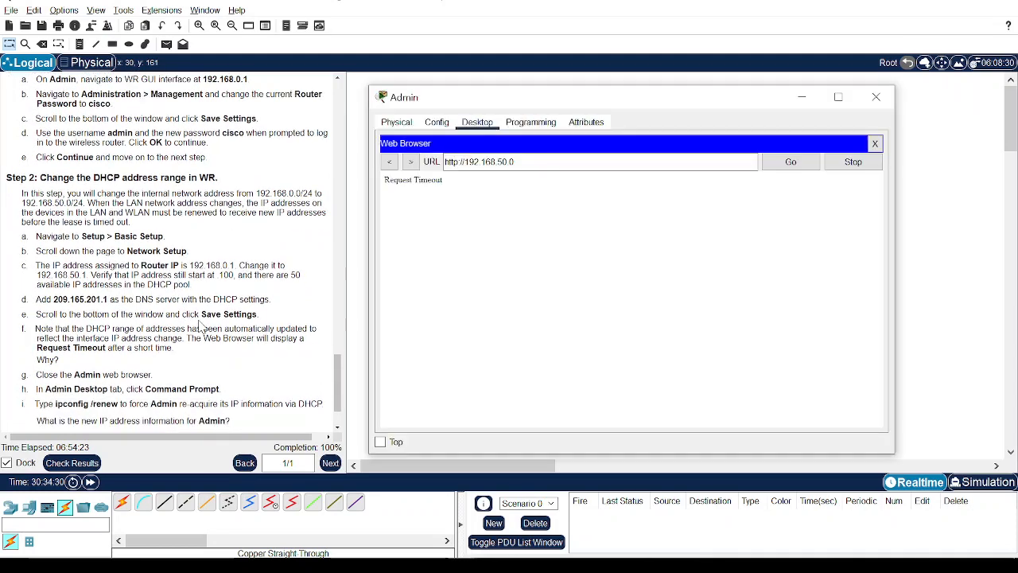
triple_click(544, 162)
type("192")
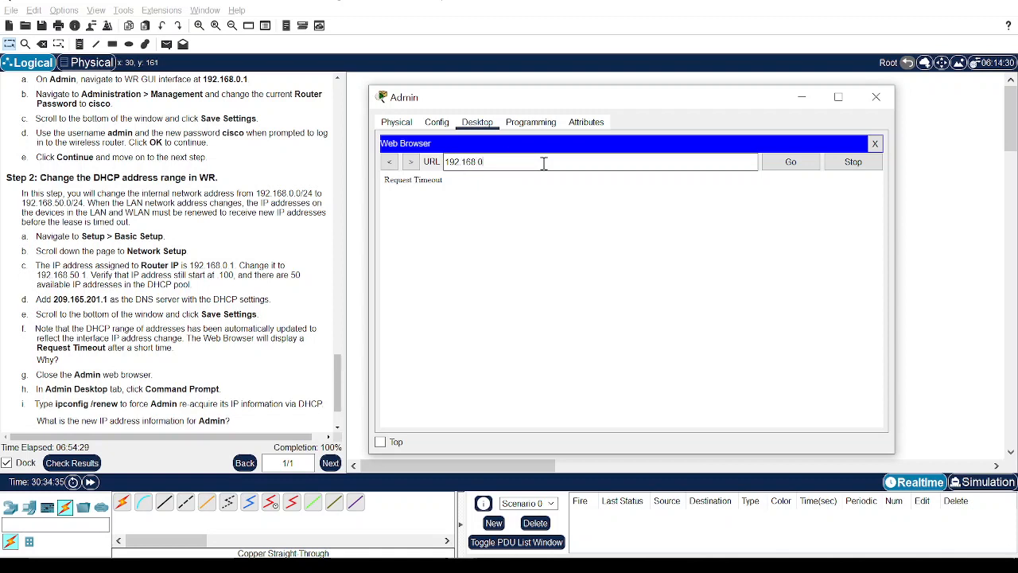
left_click(794, 161)
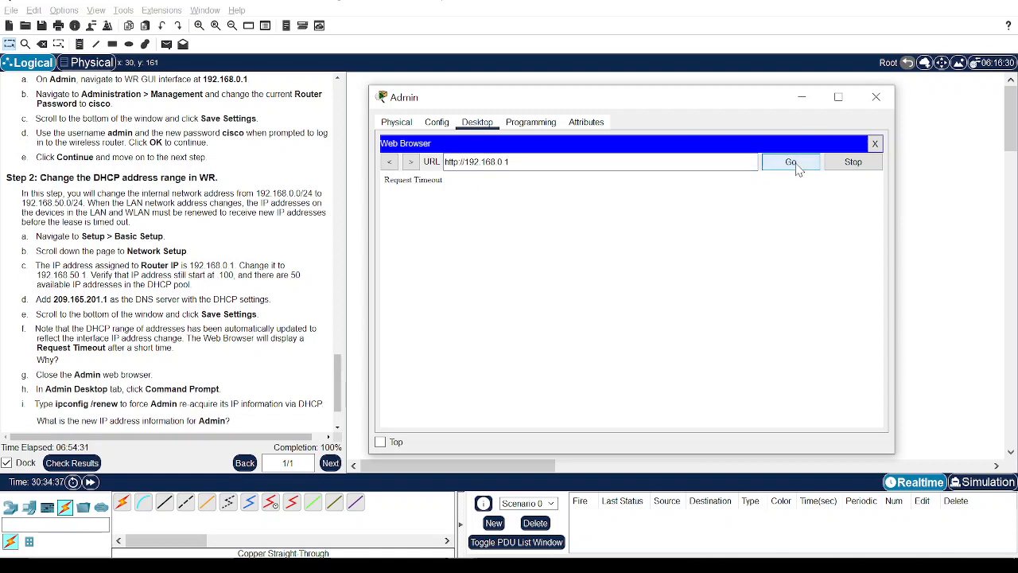
left_click(265, 248)
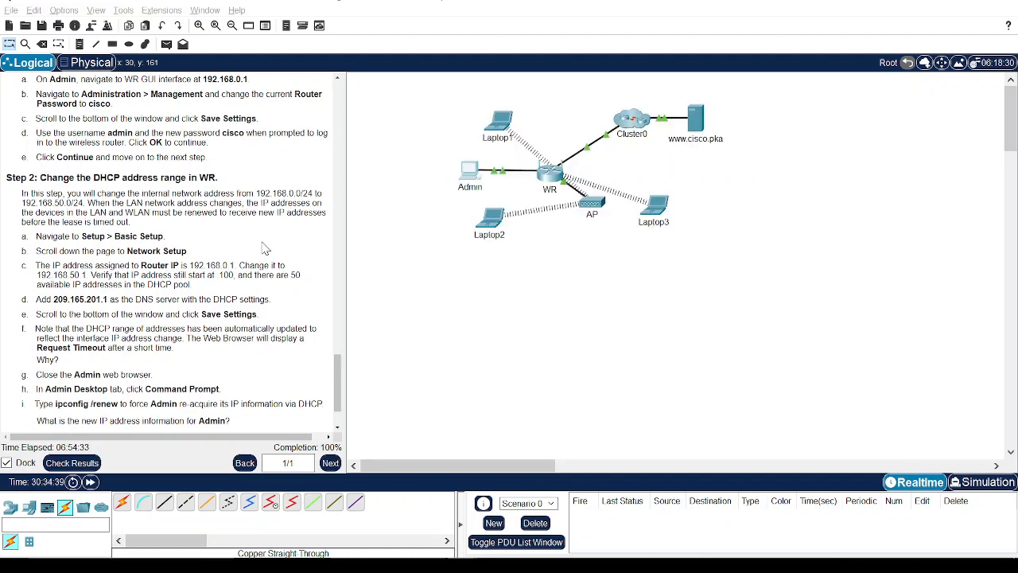
Review the instructions from Part 4's DHCP address range back to Part 2's WR SSID settings, and check Admin's browser page.
scroll(265, 248, "down", 2)
scroll(265, 248, "up", 10)
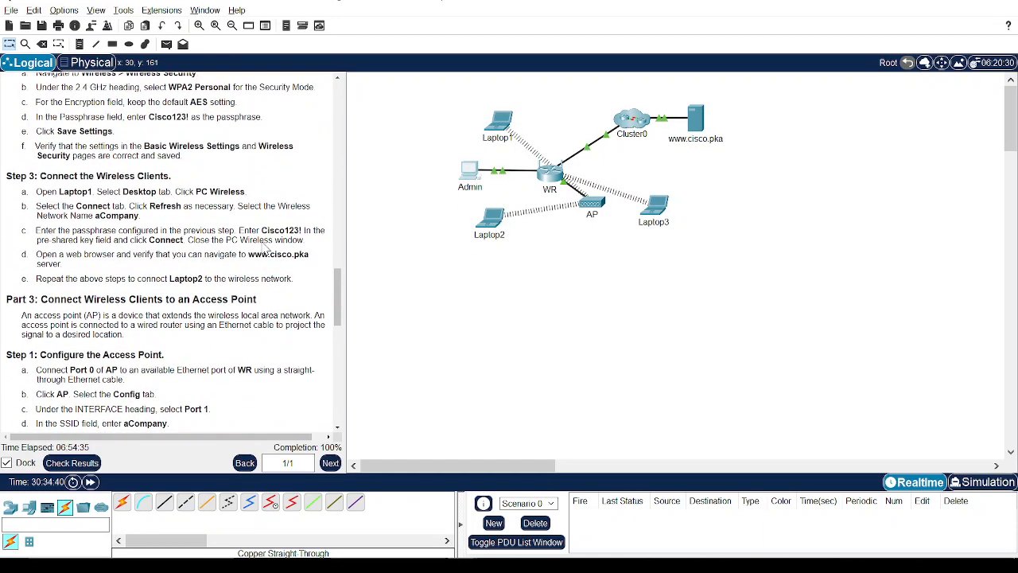
scroll(262, 244, "up", 3)
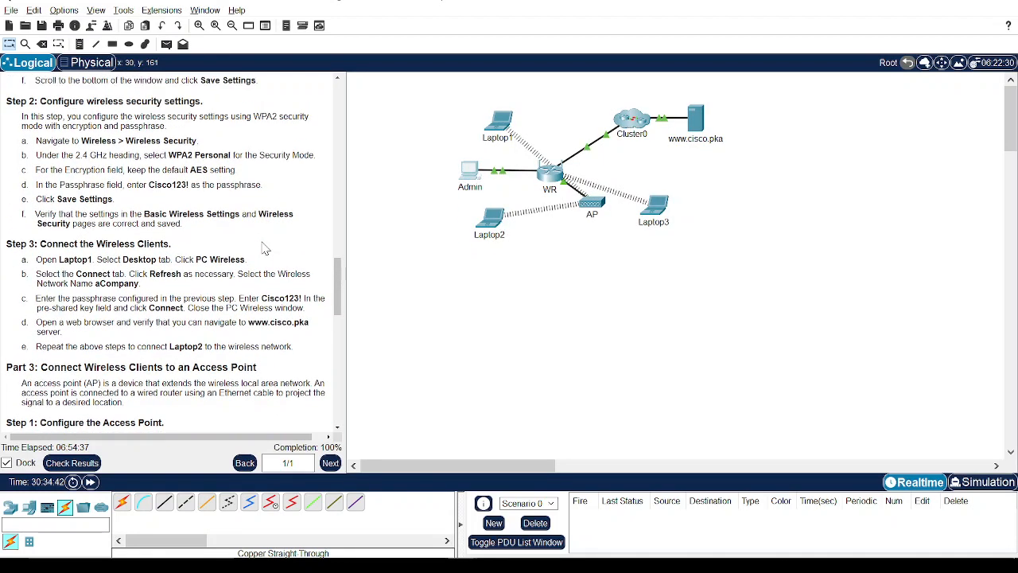
scroll(265, 248, "up", 3)
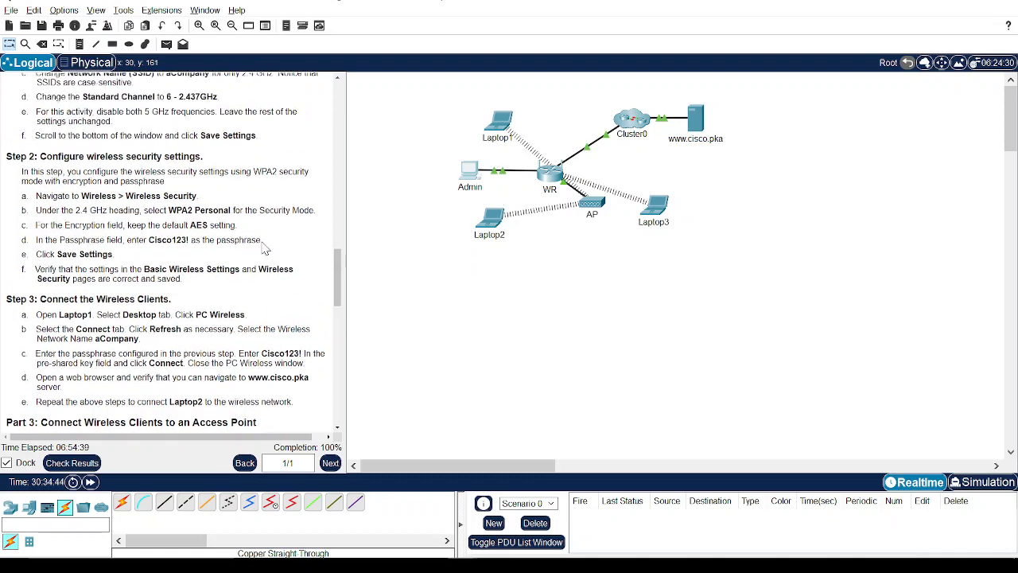
scroll(162, 219, "up", 5)
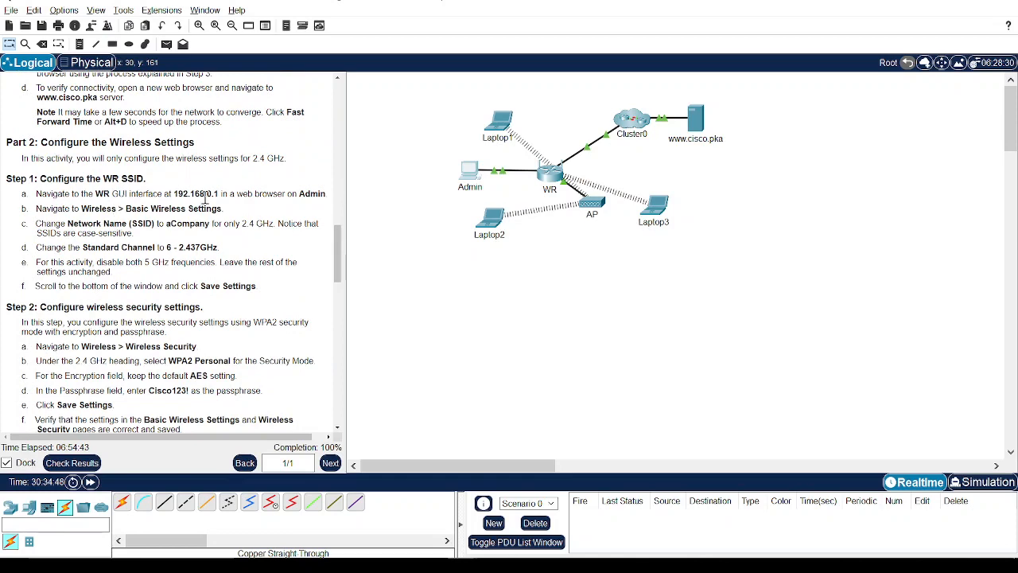
key("alt+Tab")
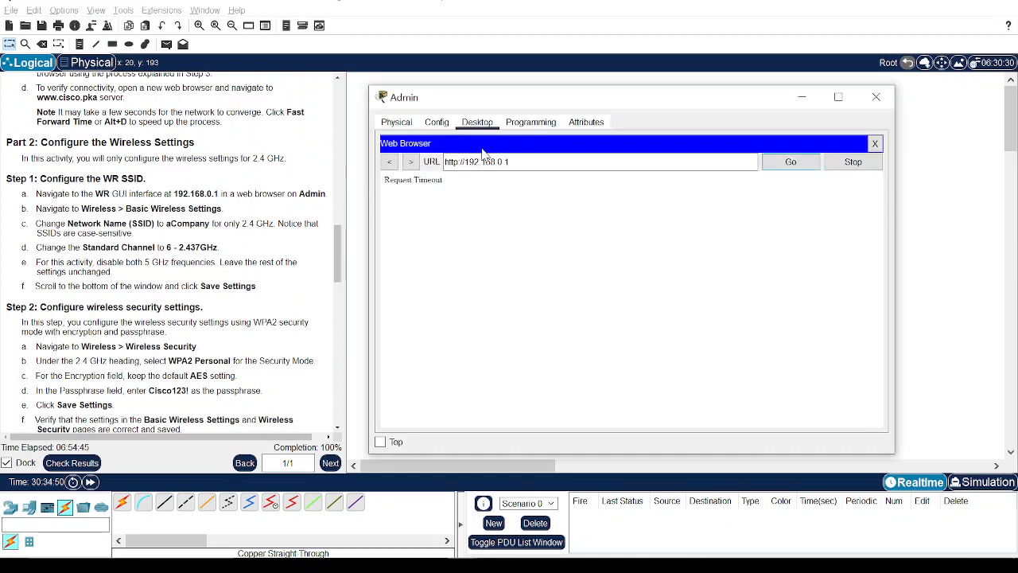
key("alt+Tab")
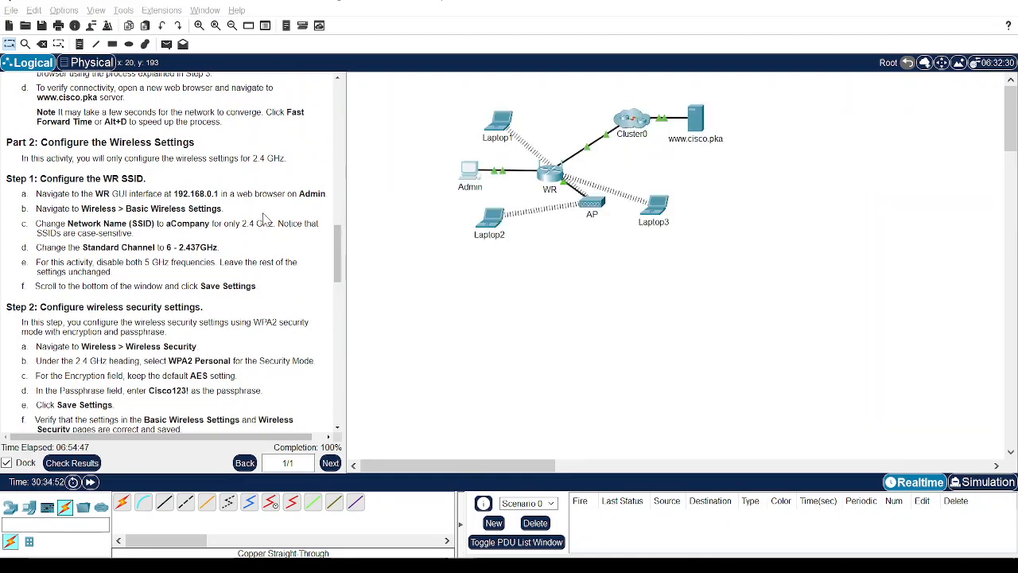
scroll(271, 217, "down", 20)
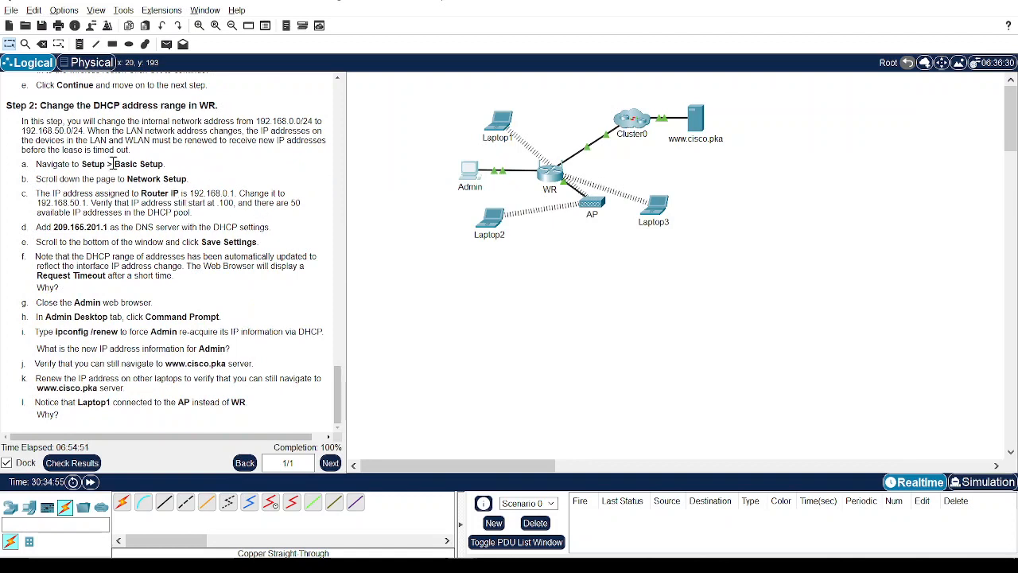
scroll(112, 163, "up", 1)
key("alt+Tab")
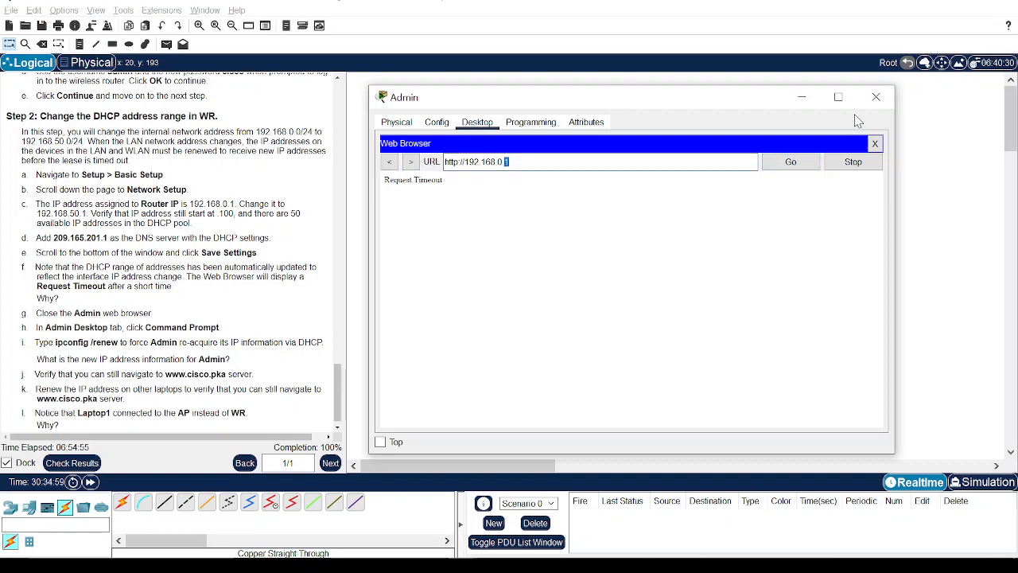
left_click(875, 96)
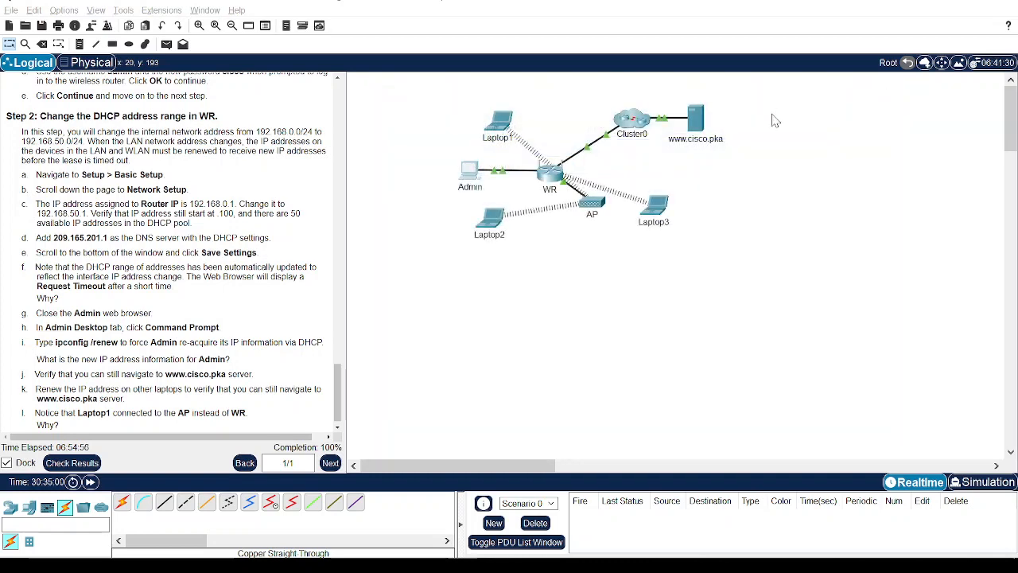
left_click(470, 173)
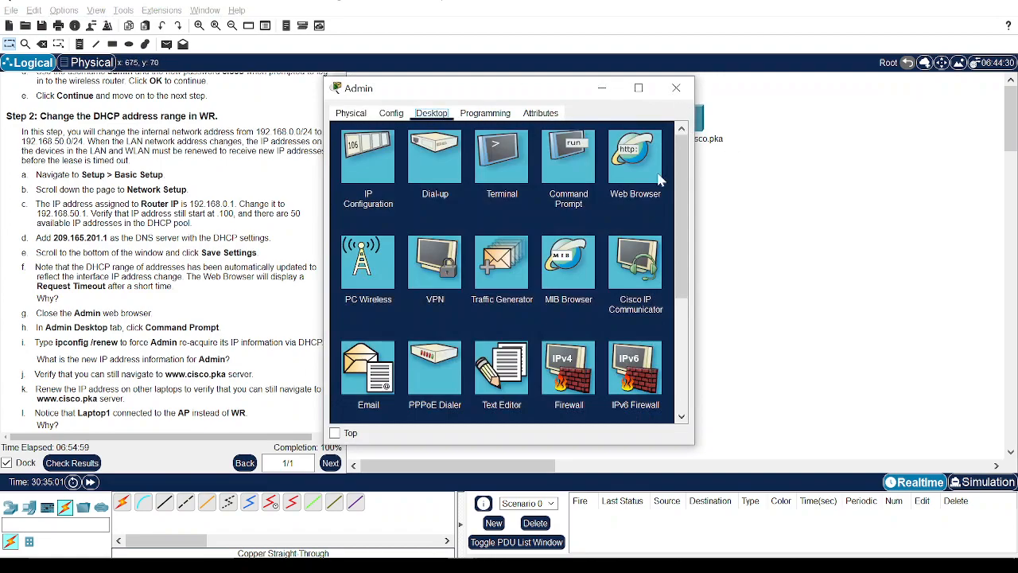
left_click(676, 87)
Look over the wireless client and access point instructions, open Admin's web browser and try to load 192.168.50.0.
scroll(264, 175, "up", 5)
scroll(264, 176, "up", 6)
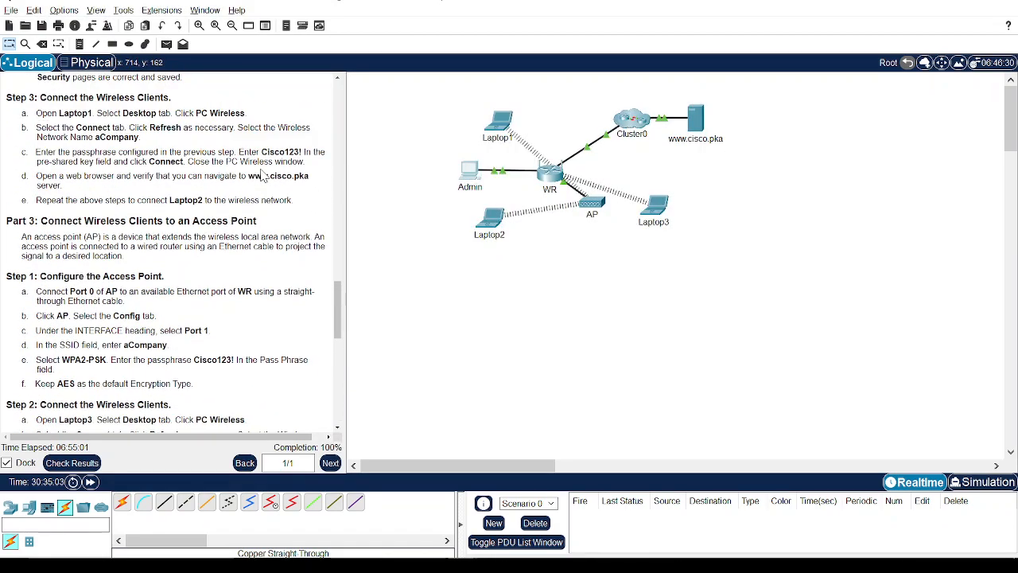
scroll(264, 176, "down", 3)
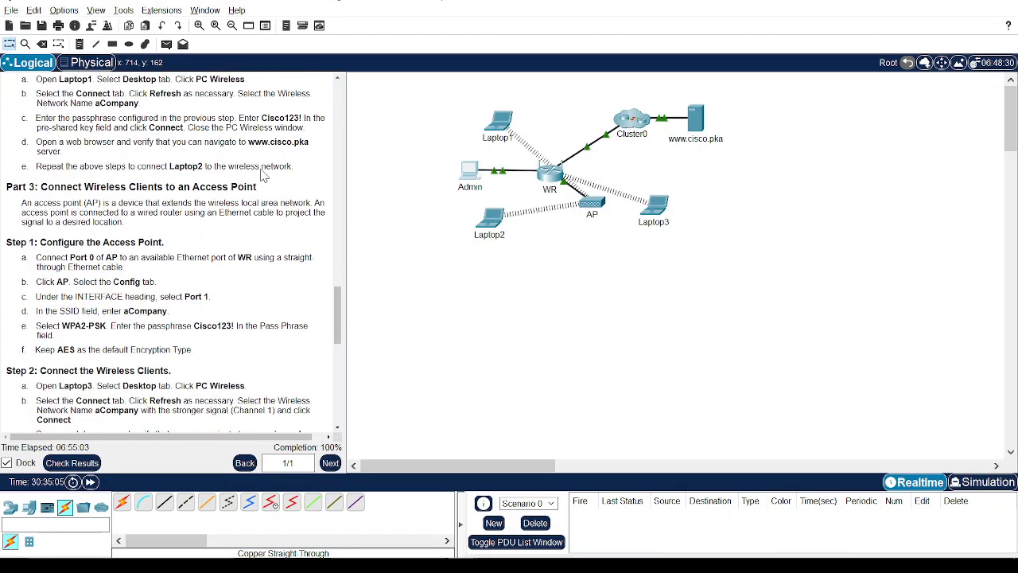
key("alt+Tab")
left_click(650, 155)
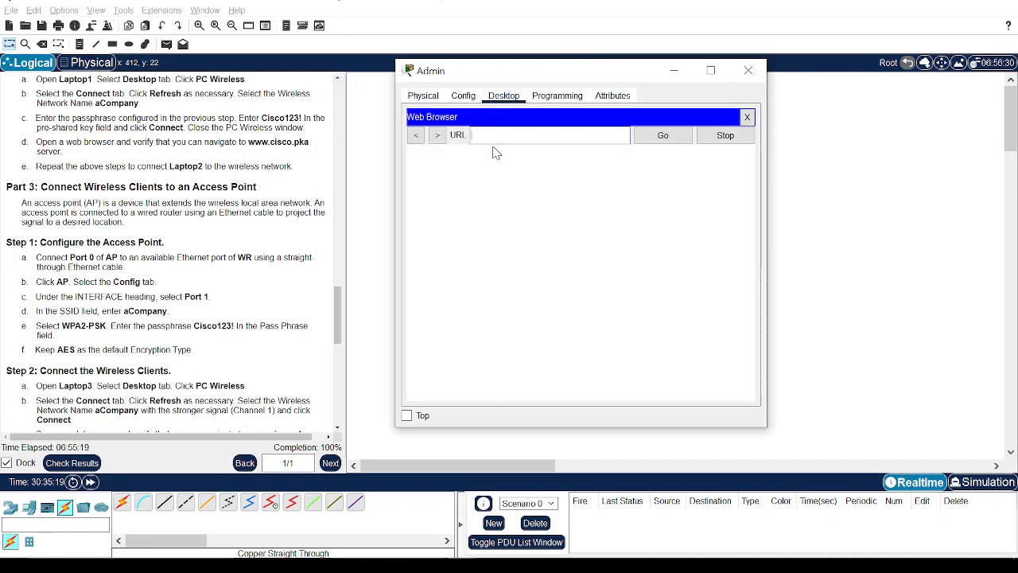
type(".168")
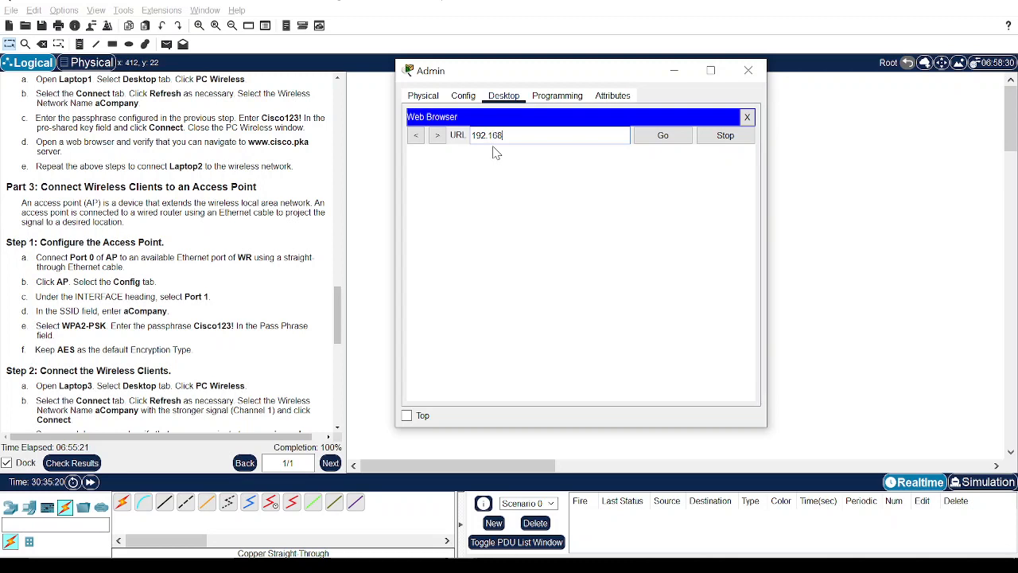
type(".50")
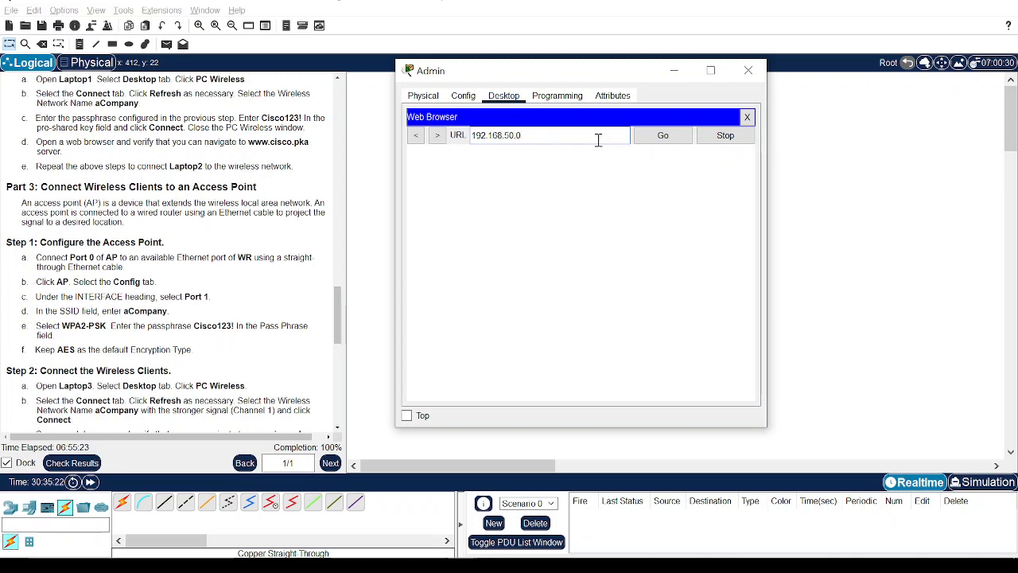
type(".0")
left_click(663, 135)
Review Part 2's WR SSID and wireless security instructions while checking Admin's browser page.
left_click(179, 231)
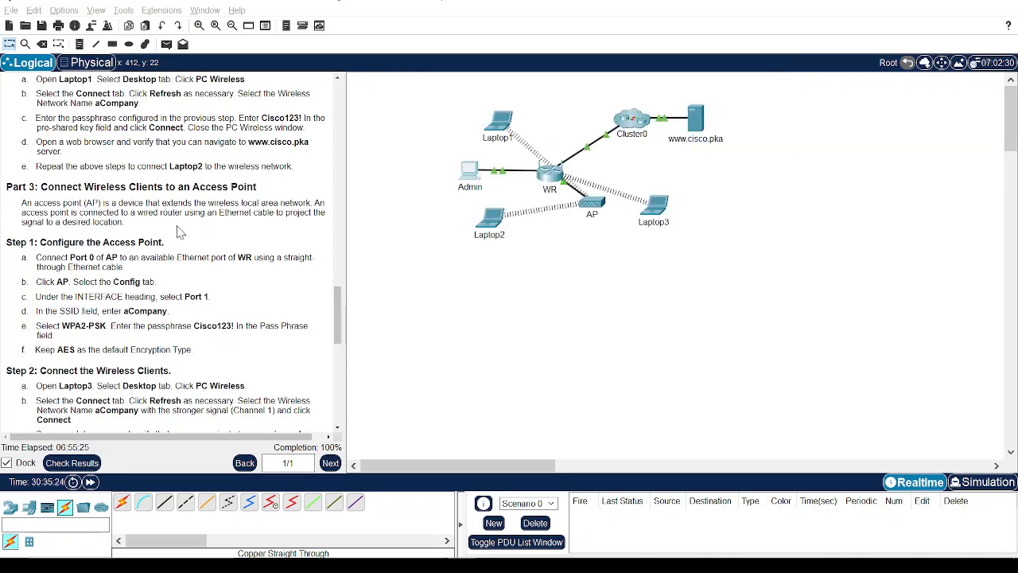
scroll(179, 231, "up", 5)
scroll(179, 191, "down", 3)
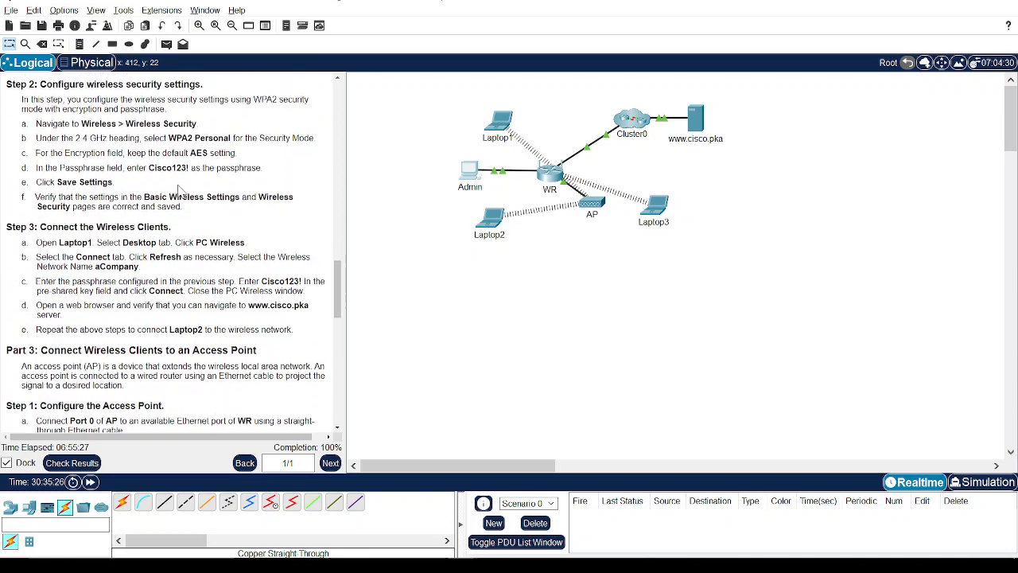
scroll(180, 191, "up", 3)
key("alt+Tab")
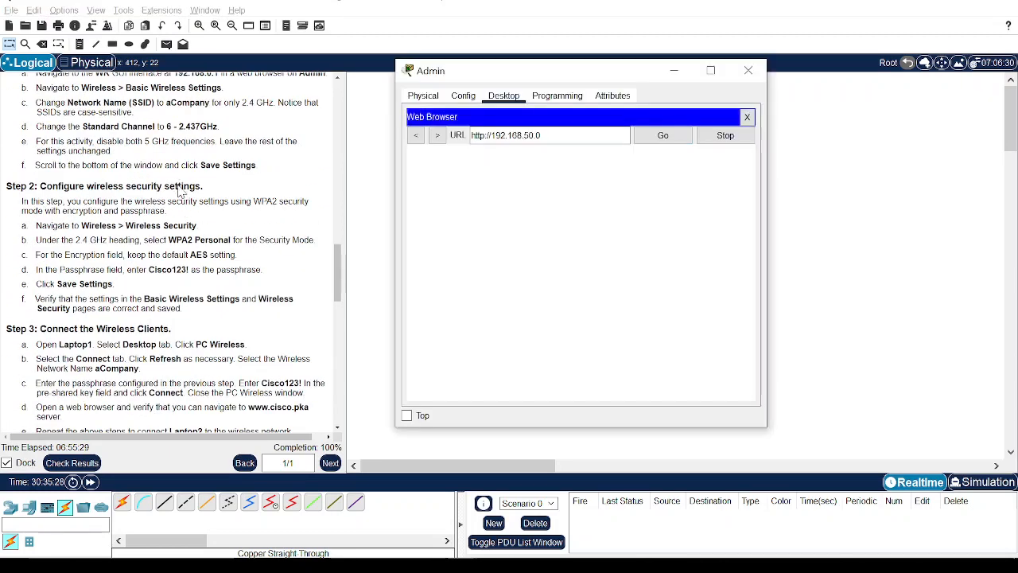
scroll(118, 164, "down", 1)
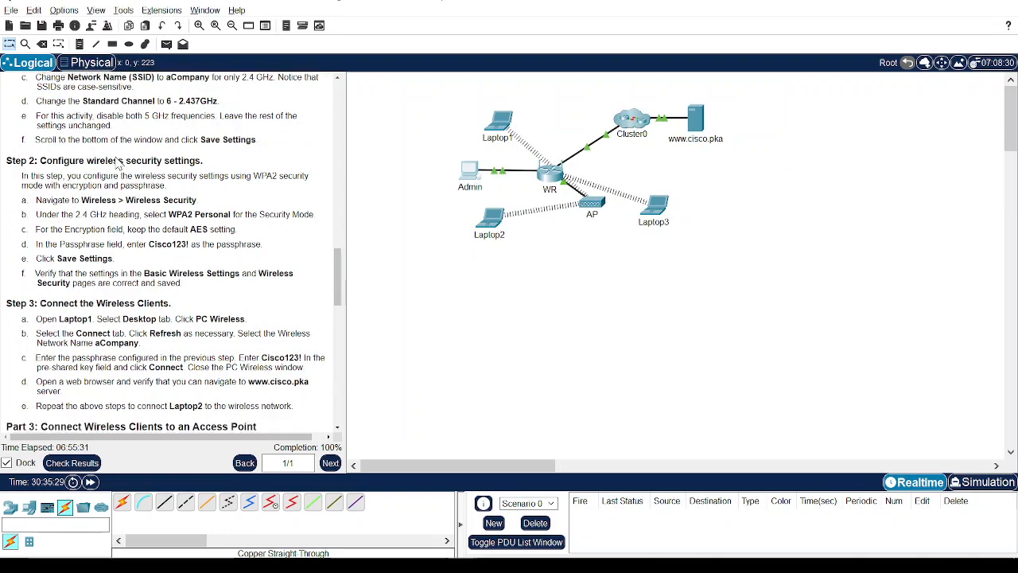
Go back to Part 1's instructions for configuring Admin to use DHCP, and check Admin's browser page.
scroll(119, 163, "up", 10)
scroll(191, 196, "up", 6)
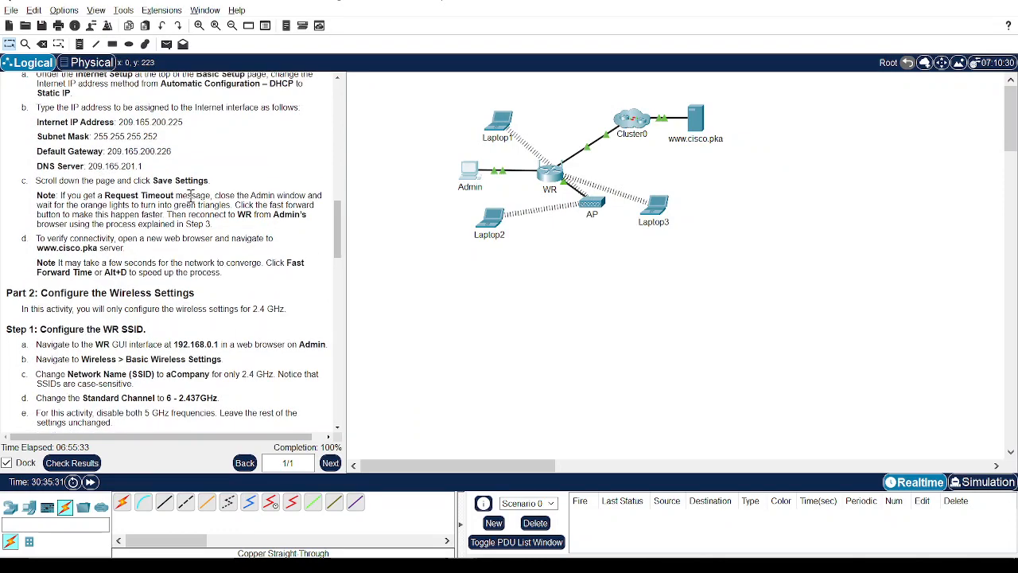
scroll(191, 196, "up", 5)
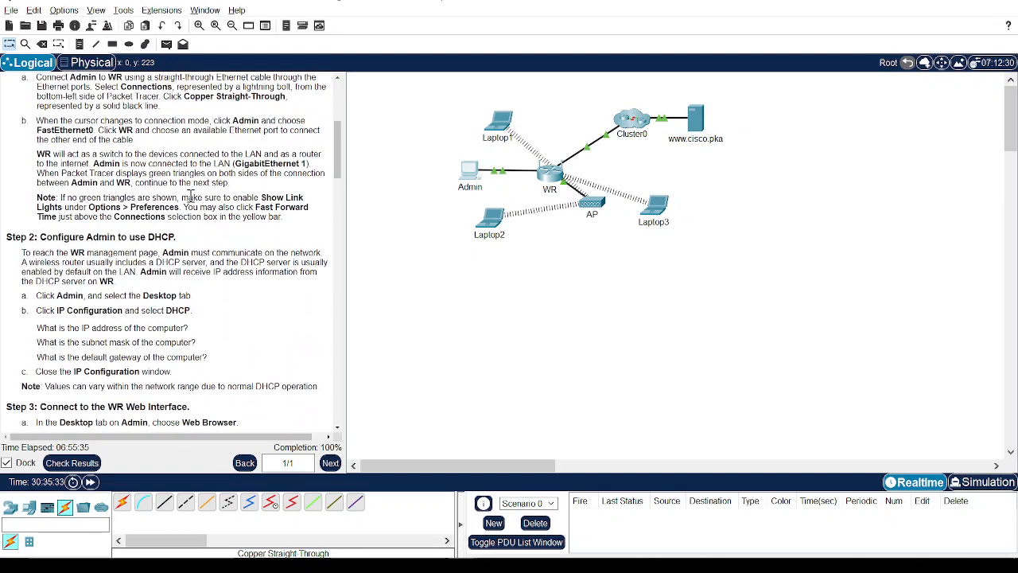
key("alt+Tab")
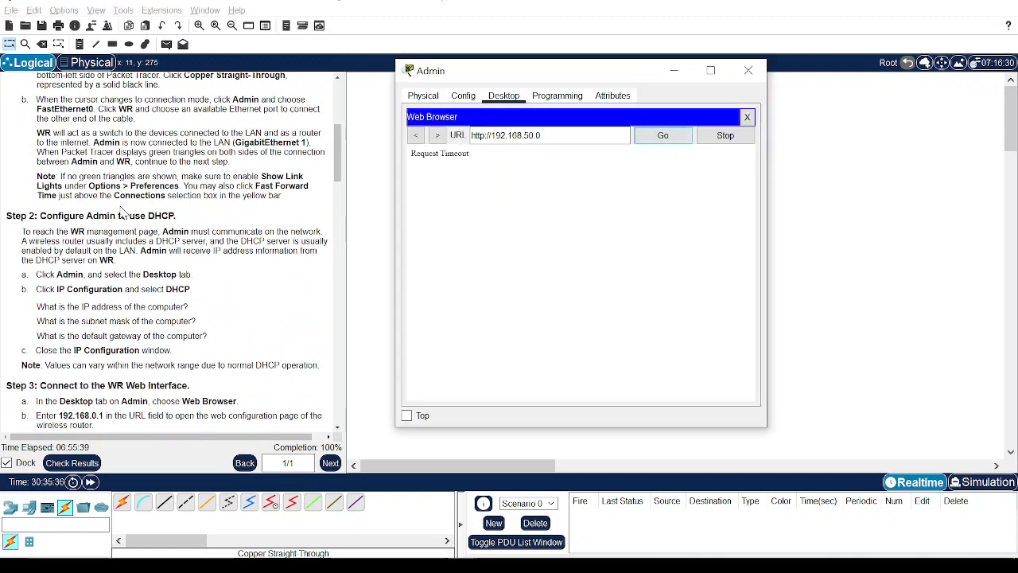
left_click(58, 293)
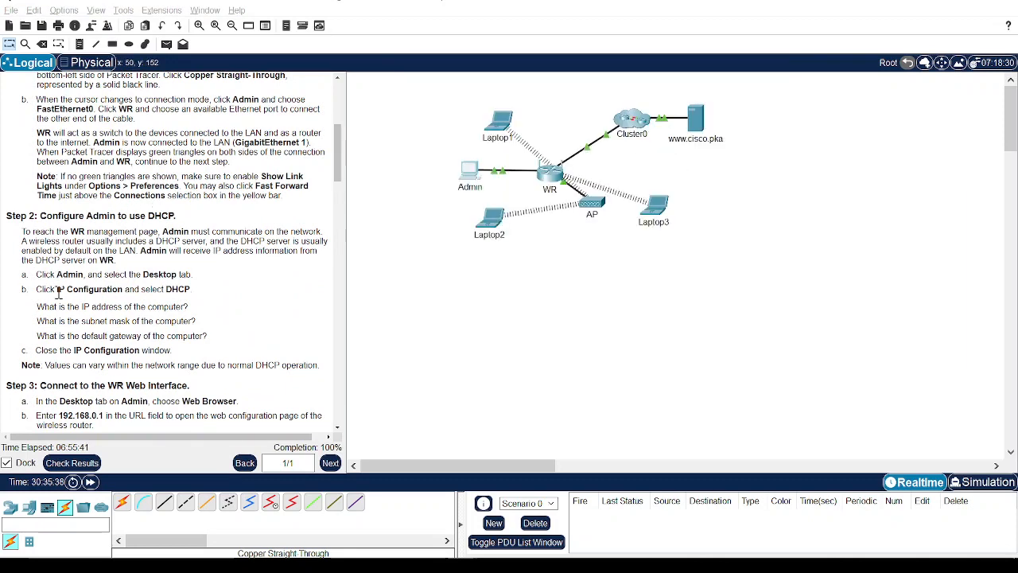
Review Part 1's instructions for connecting to the WR web interface and configuring its Internet port, up to the WR SSID step.
scroll(58, 292, "down", 4)
scroll(101, 305, "down", 2)
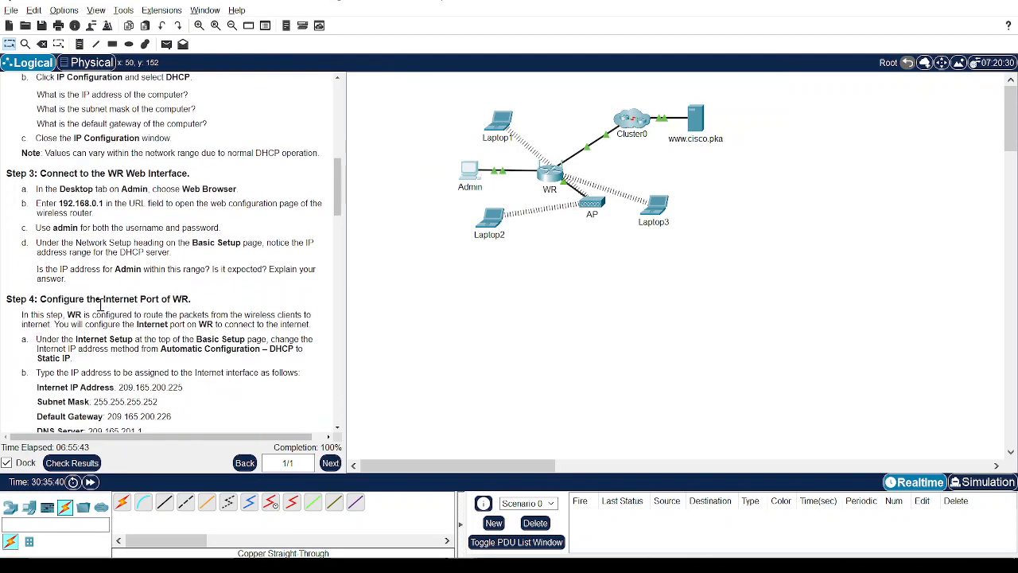
scroll(144, 328, "down", 2)
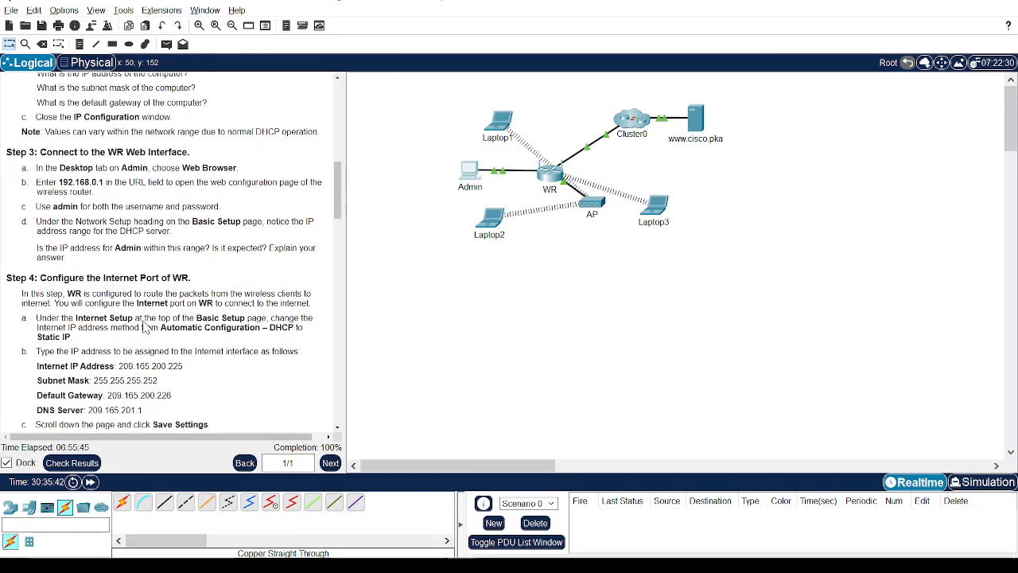
scroll(183, 338, "down", 4)
scroll(182, 334, "down", 6)
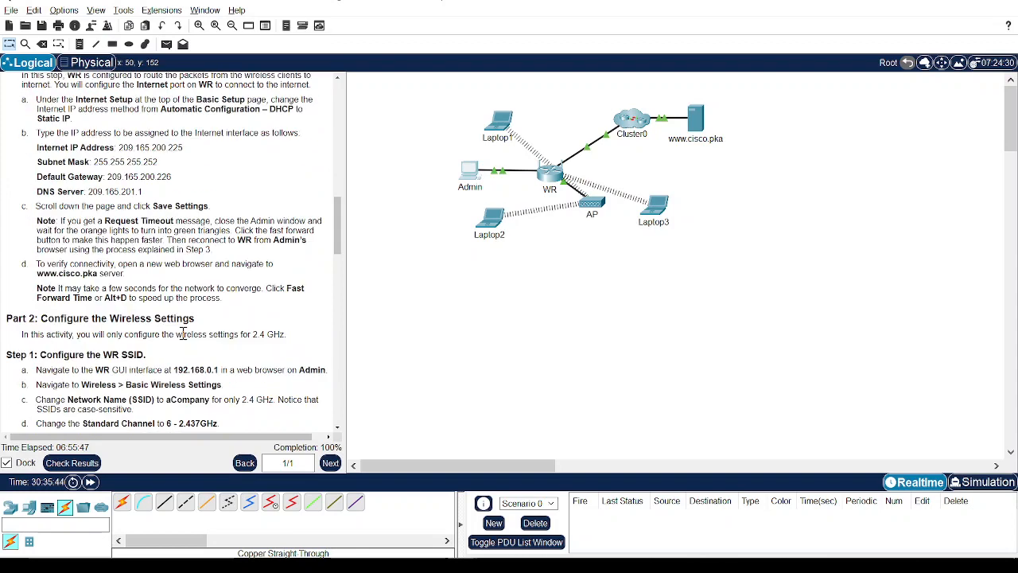
scroll(139, 296, "down", 3)
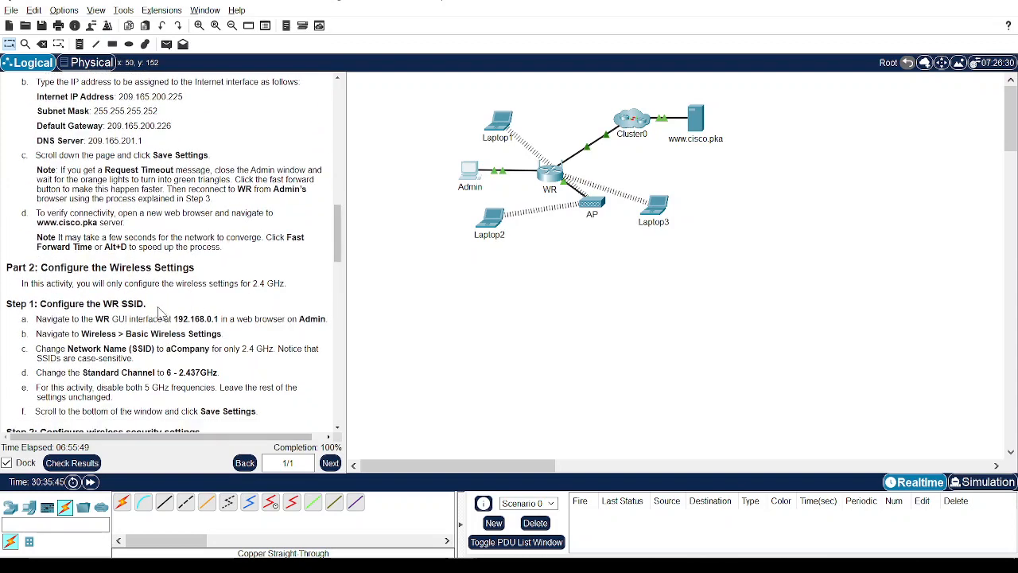
Review the instructions from Part 2's WR SSID settings through Part 3's access point and Laptop3 connection.
scroll(205, 330, "down", 3)
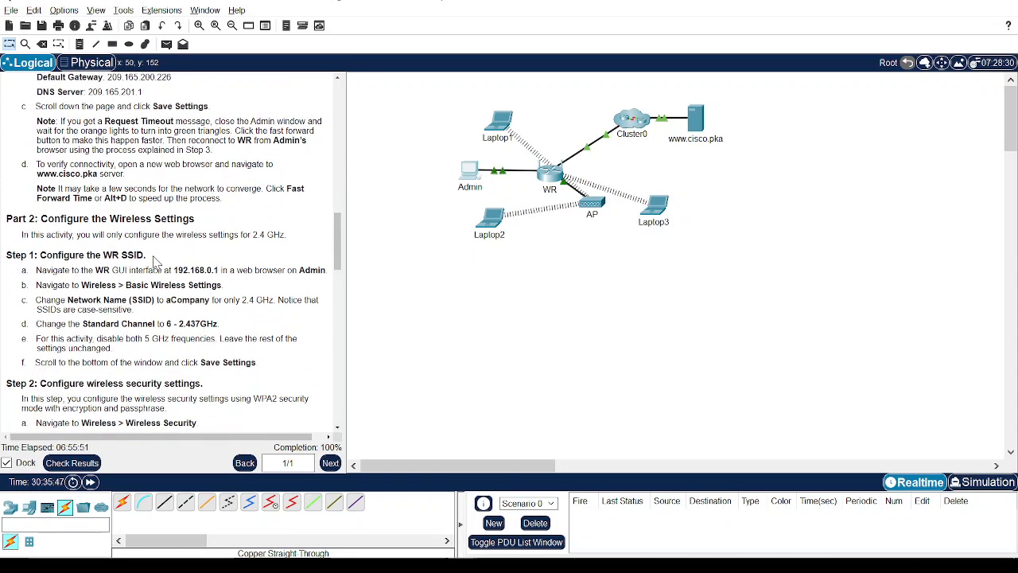
scroll(167, 299, "down", 4)
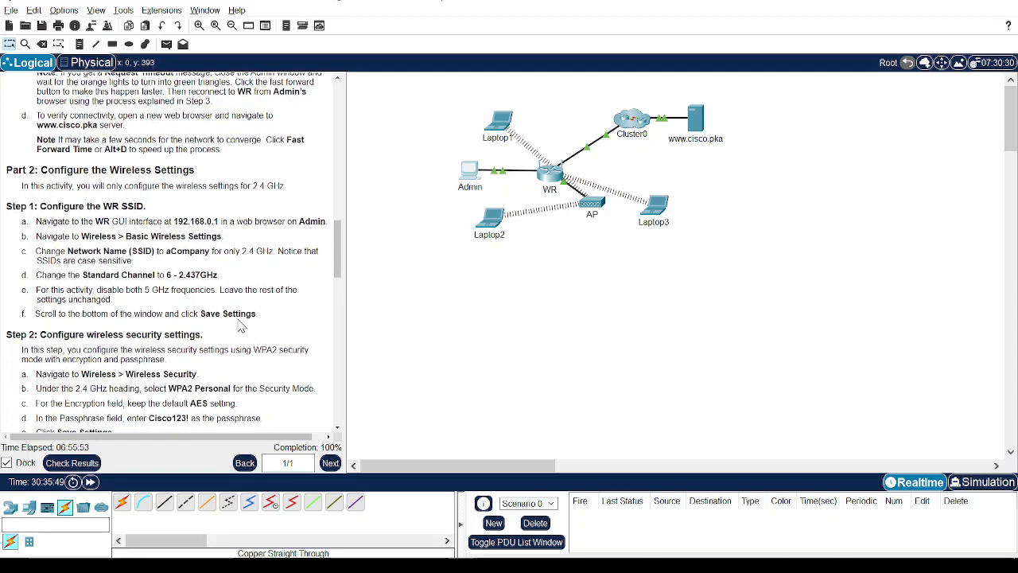
scroll(241, 327, "down", 7)
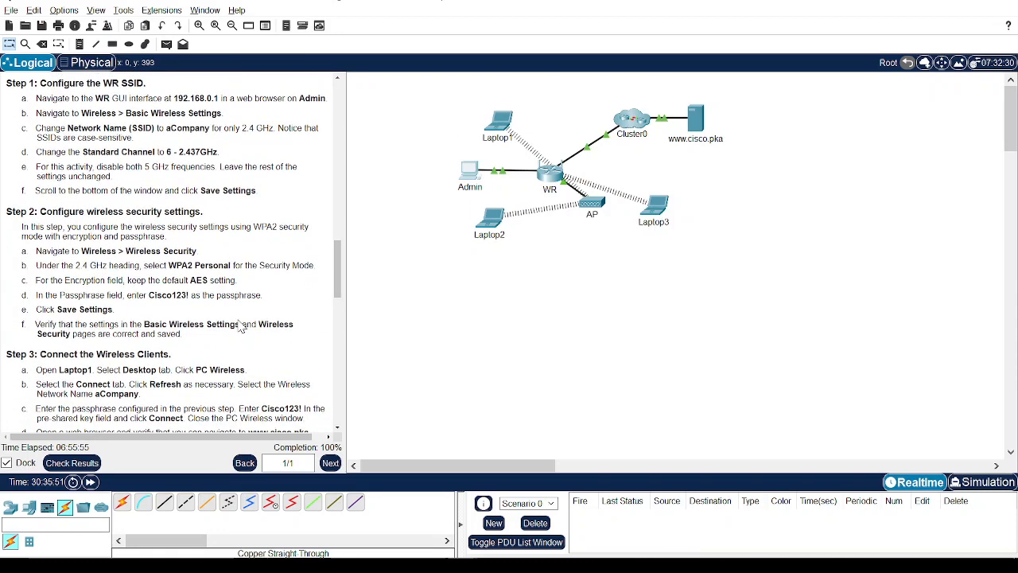
scroll(235, 326, "down", 1)
scroll(214, 322, "down", 6)
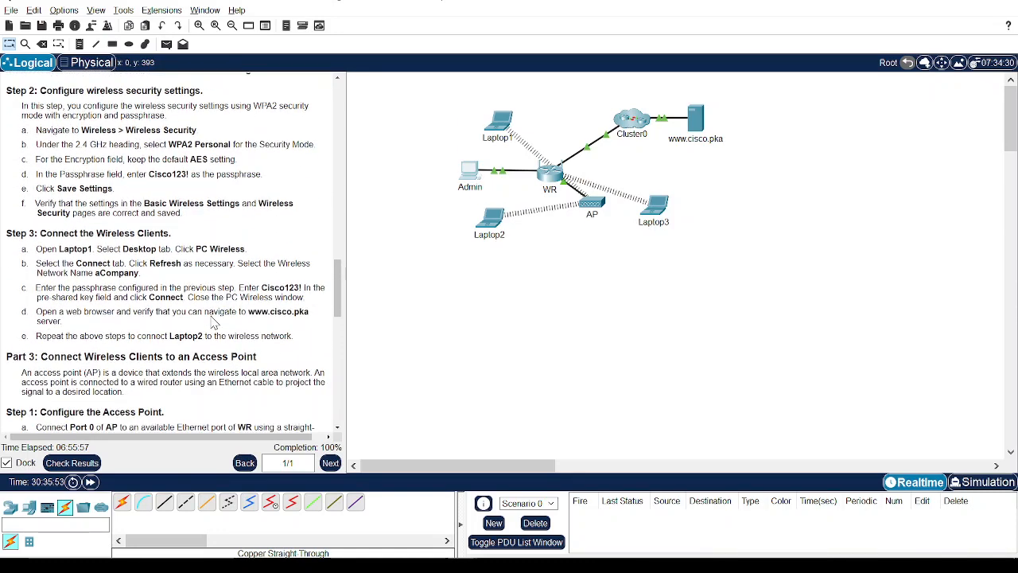
scroll(212, 318, "down", 10)
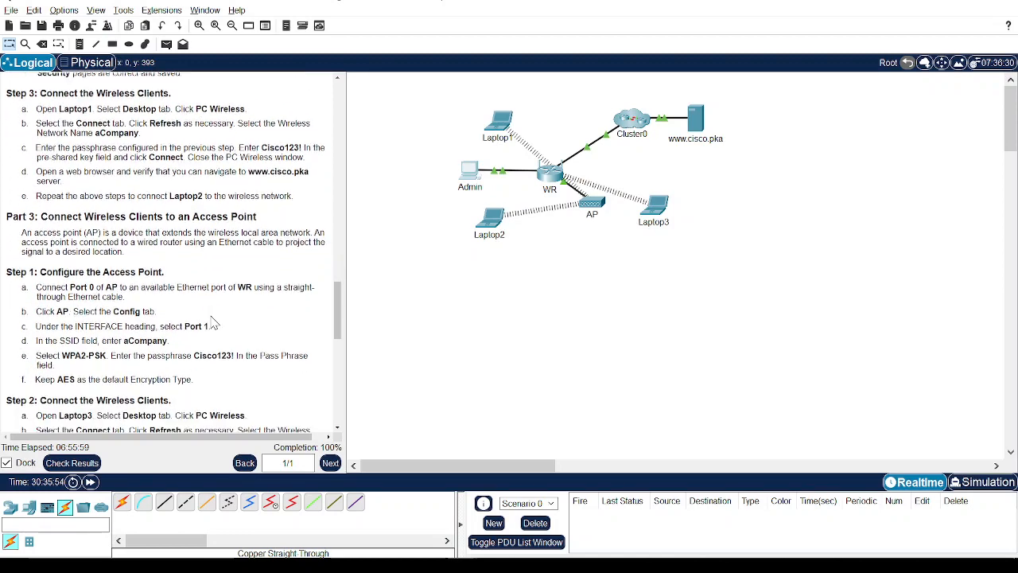
scroll(213, 319, "down", 5)
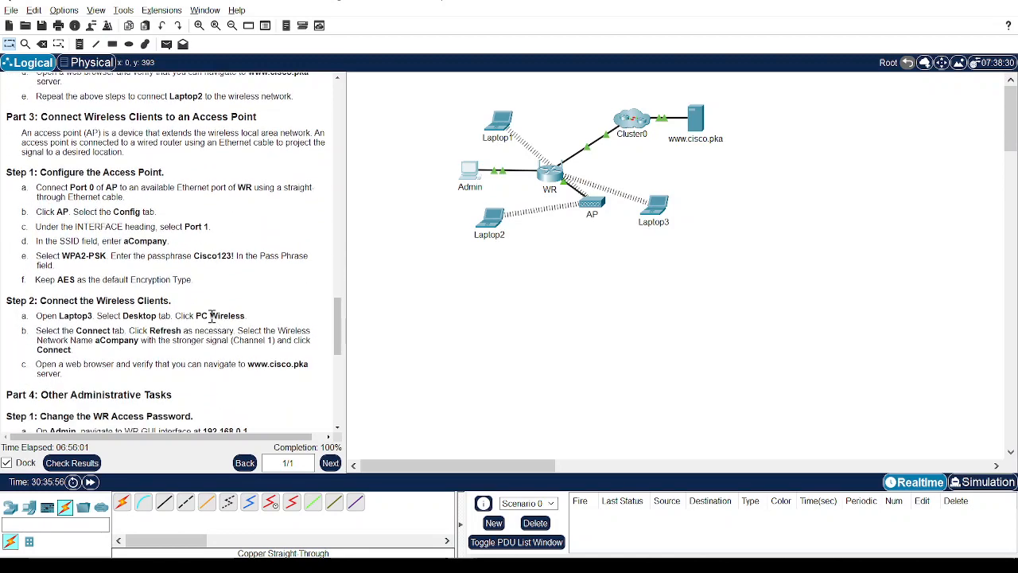
key("alt+Tab")
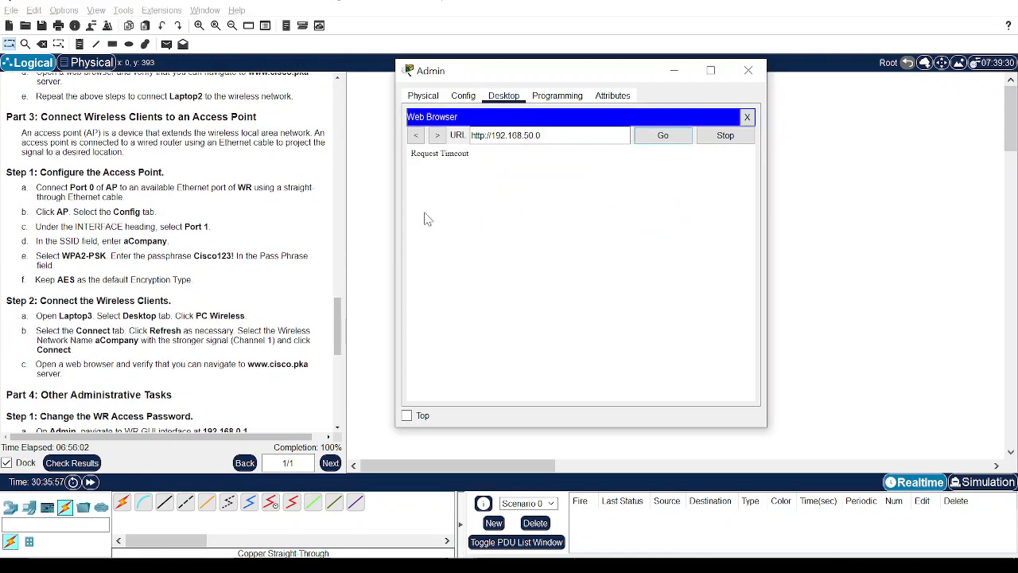
left_click(580, 138)
key("BackSpace")
left_click(654, 137)
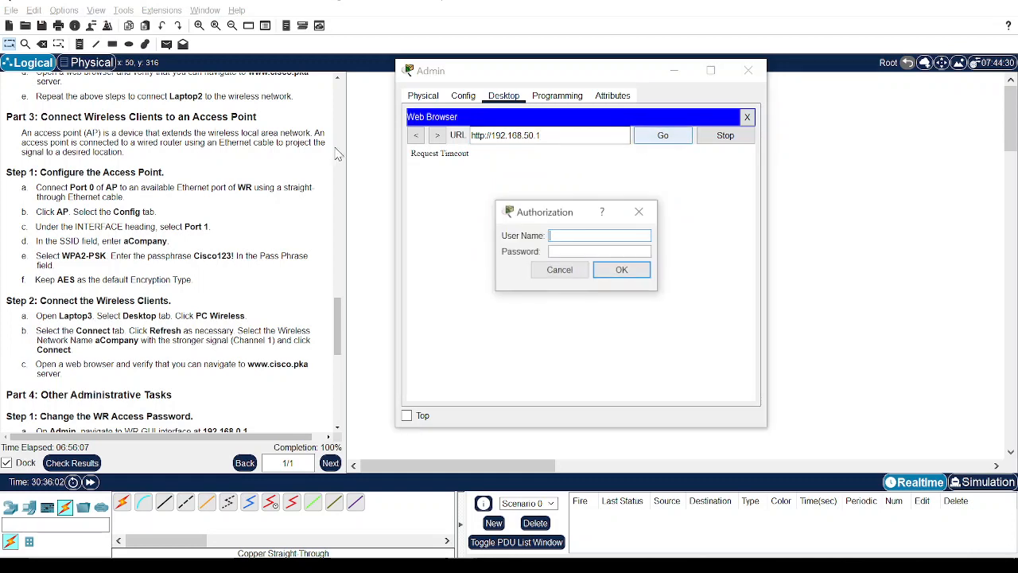
Log in to WR's web interface with the user name admin and the router's access password.
left_click(608, 238)
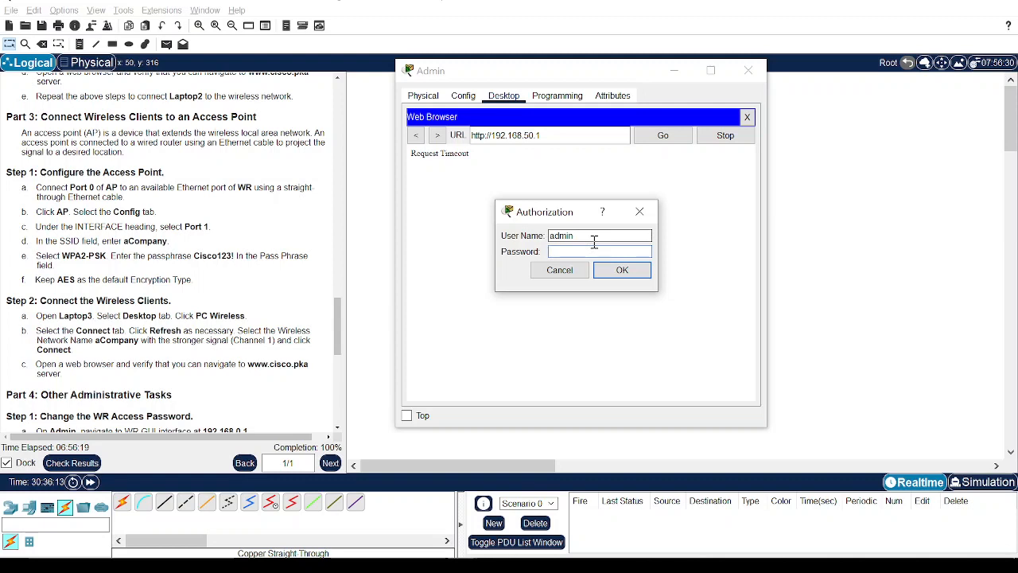
type("in")
key("Return")
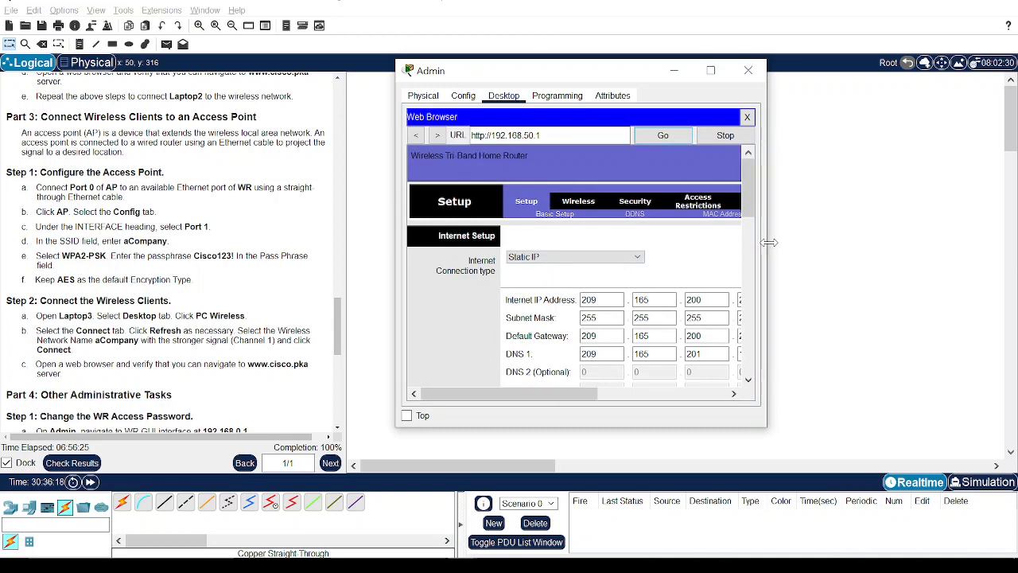
Widen the Admin window and look over WR's Network Setup and DHCP server settings.
left_click_drag(766, 238, 1007, 217)
scroll(674, 284, "down", 5)
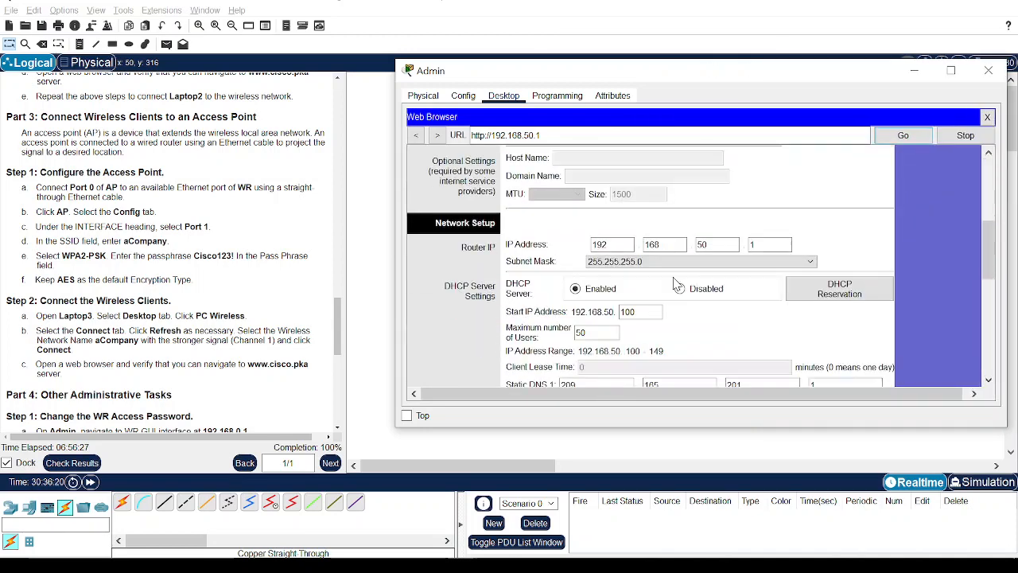
scroll(676, 284, "up", 1)
Go back to the Part 1 instructions and review Step 3 on connecting to the WR web interface.
left_click(262, 204)
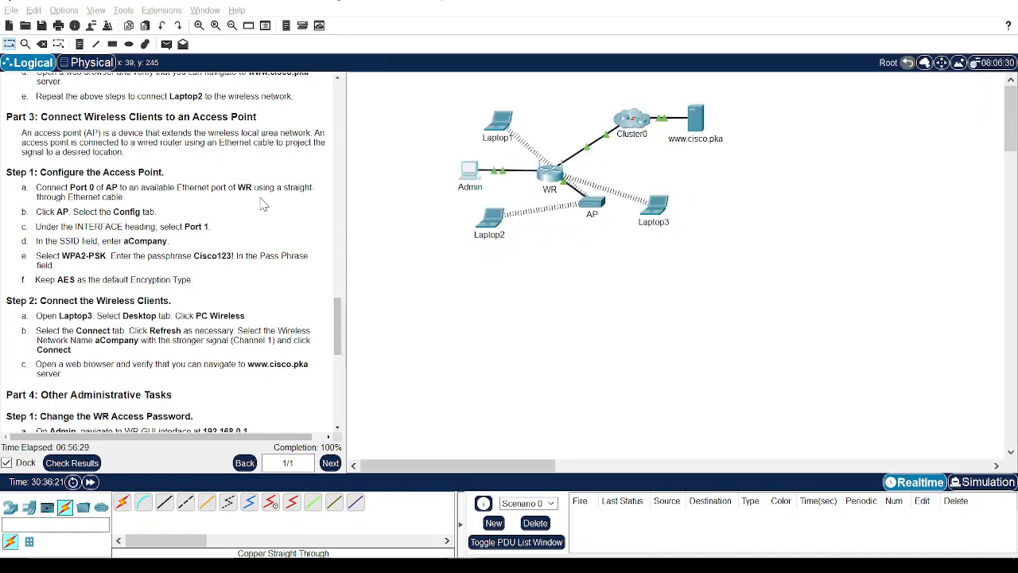
scroll(262, 204, "up", 14)
scroll(261, 201, "down", 6)
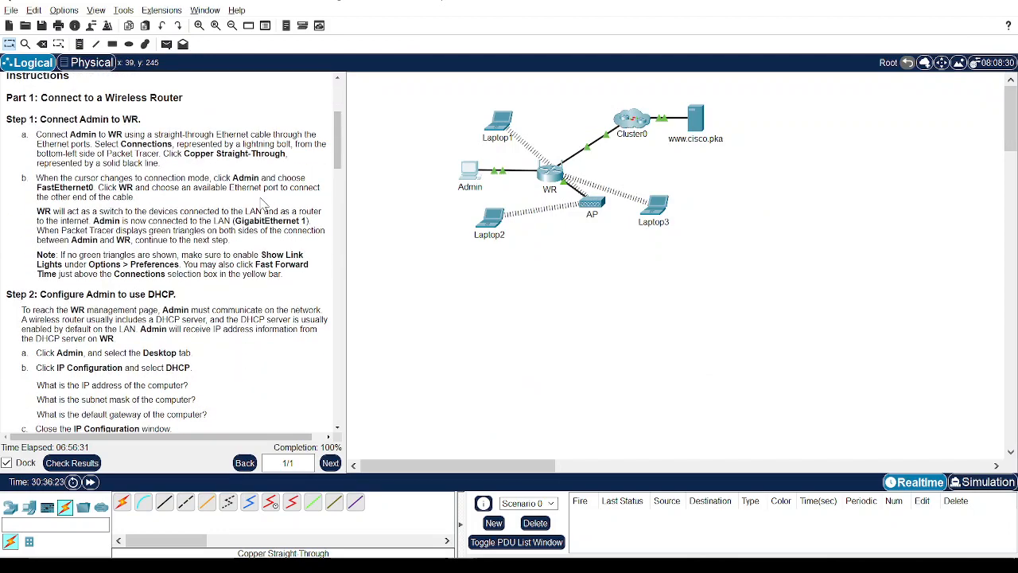
scroll(262, 202, "down", 3)
scroll(210, 278, "down", 5)
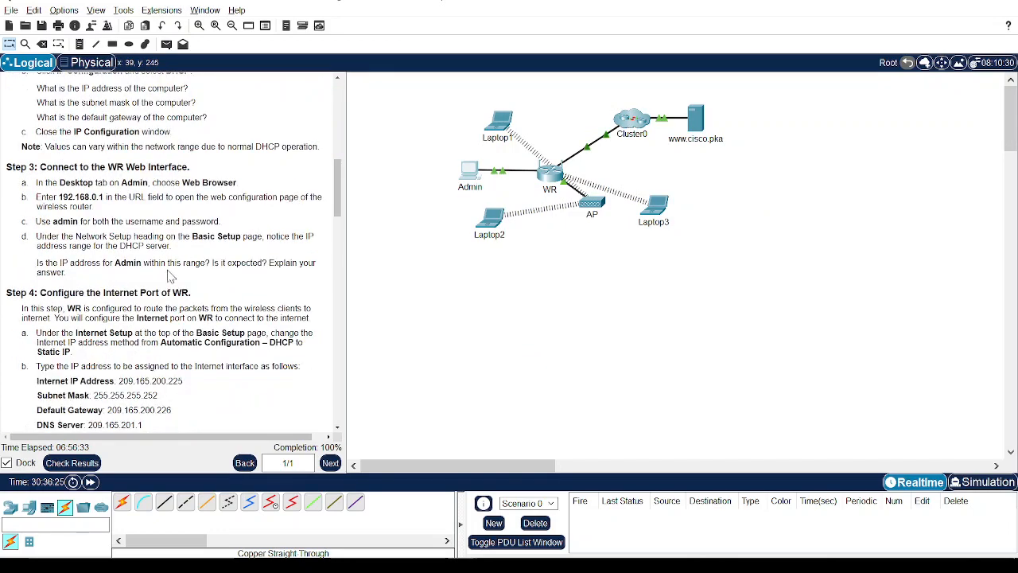
scroll(128, 159, "up", 1)
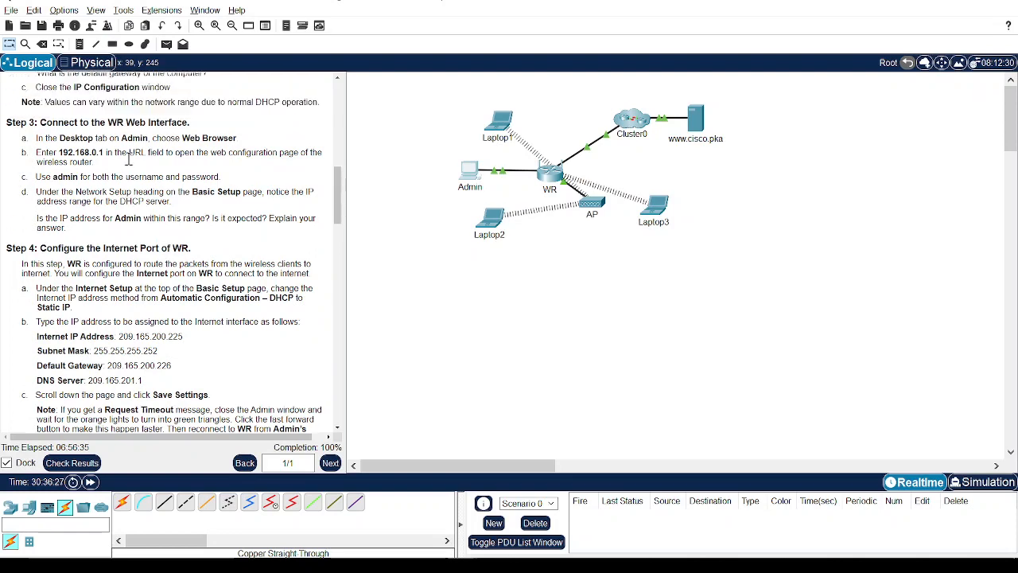
left_click_drag(45, 177, 307, 186)
left_click(173, 203)
scroll(211, 192, "down", 1)
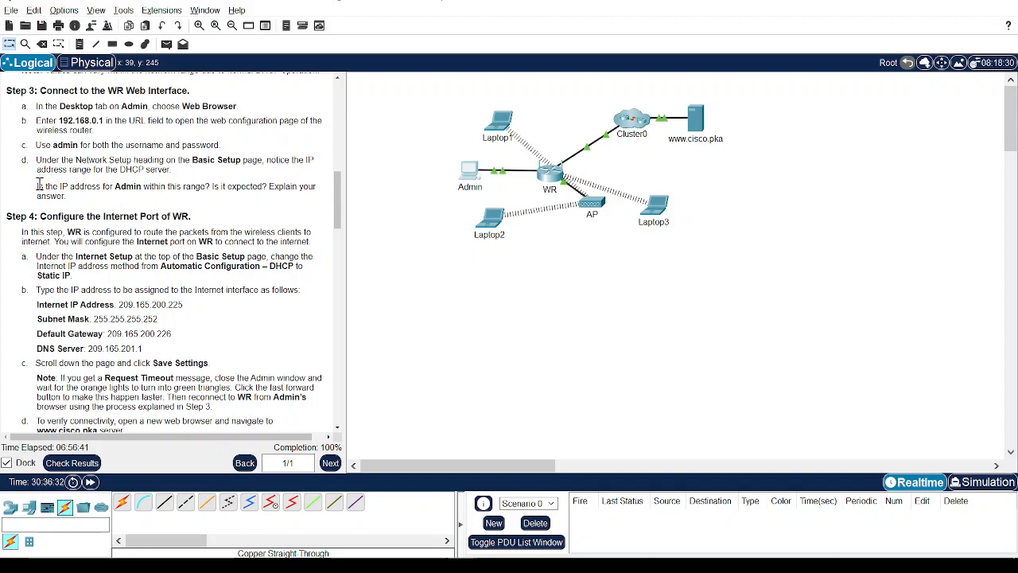
Highlight and read Step 3's question about whether Admin's IP address is within the DHCP range.
left_click_drag(38, 185, 254, 203)
left_click(266, 192)
left_click_drag(39, 186, 182, 191)
left_click(248, 184)
triple_click(281, 183)
left_click(257, 207)
left_click_drag(116, 188, 280, 202)
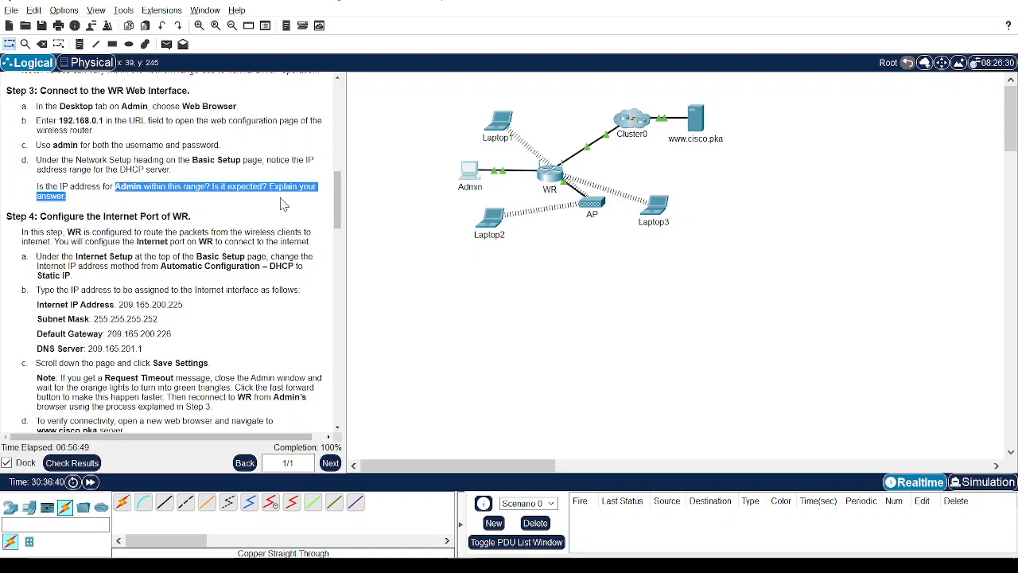
left_click(242, 203)
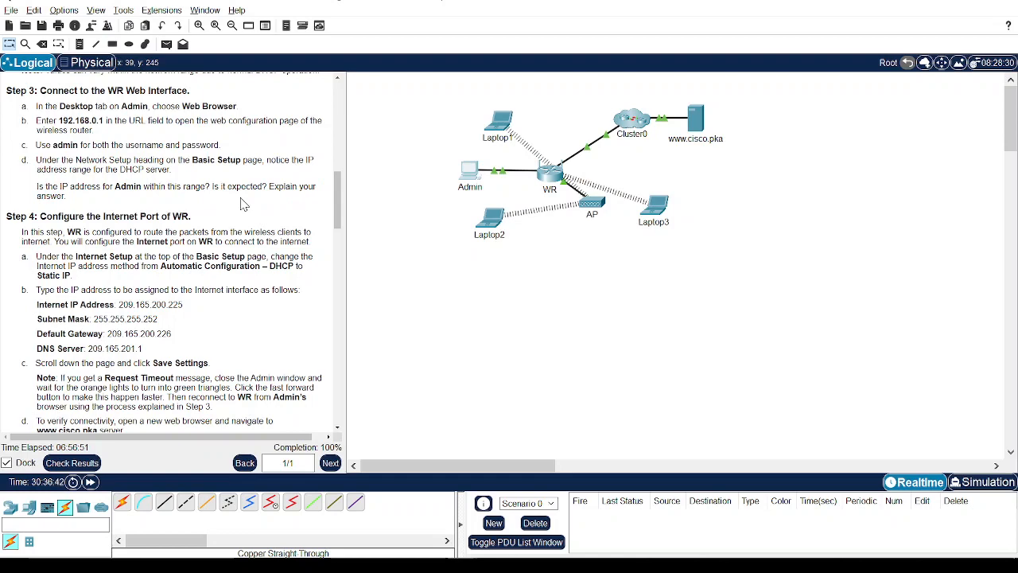
Read on into Step 4, and check the DHCP server's IP address range on WR's Basic Setup page.
scroll(242, 204, "down", 1)
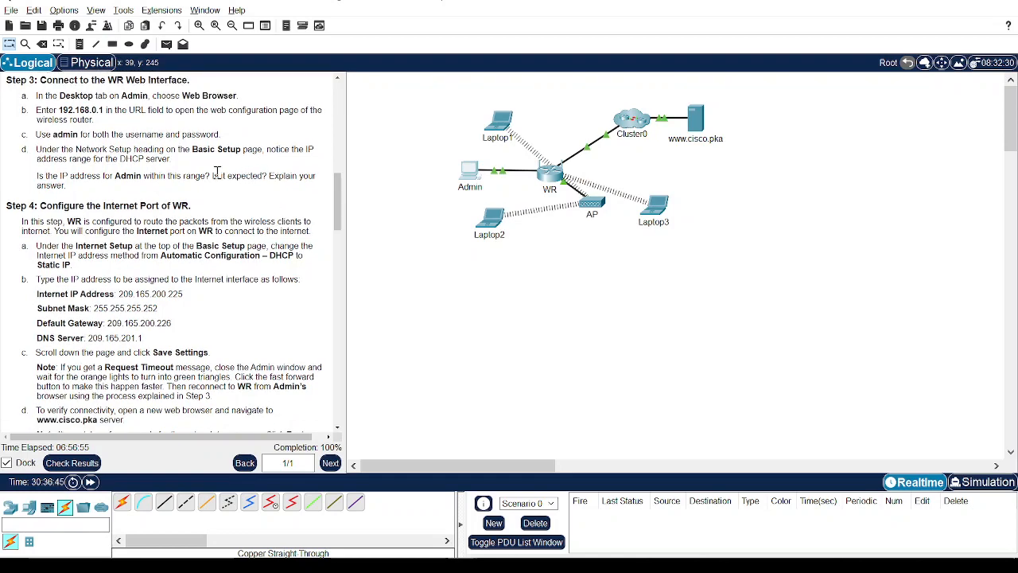
scroll(217, 172, "down", 1)
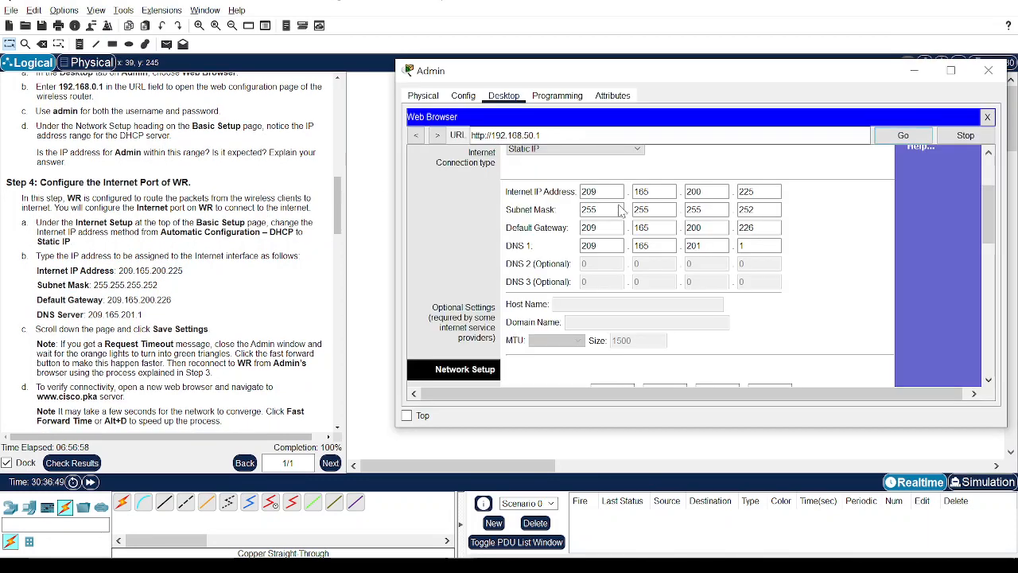
scroll(859, 264, "down", 3)
scroll(859, 264, "down", 2)
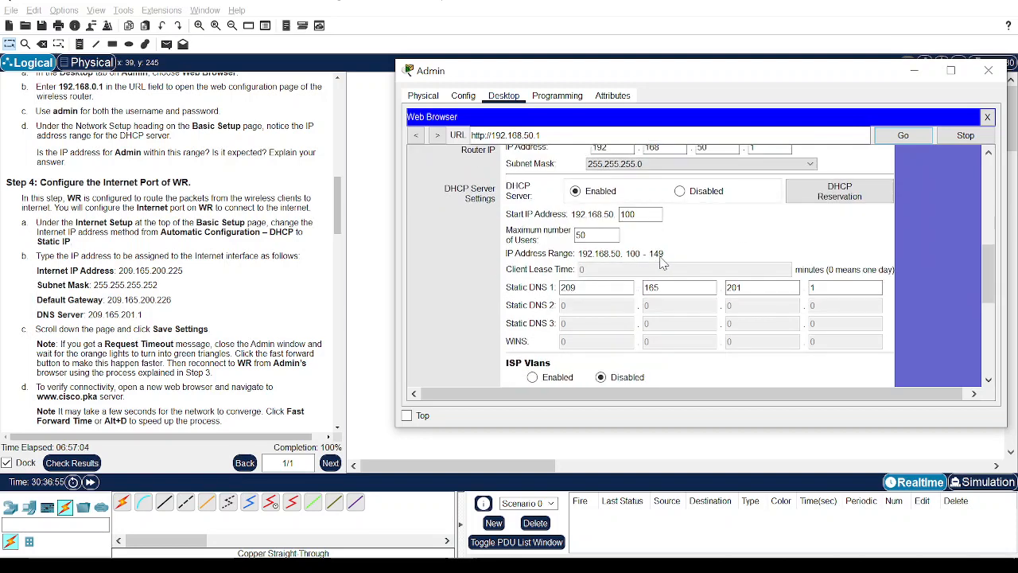
Review the instructions again from Admin's IP configuration through Step 4 on configuring WR's Internet port.
left_click(123, 224)
scroll(124, 224, "up", 3)
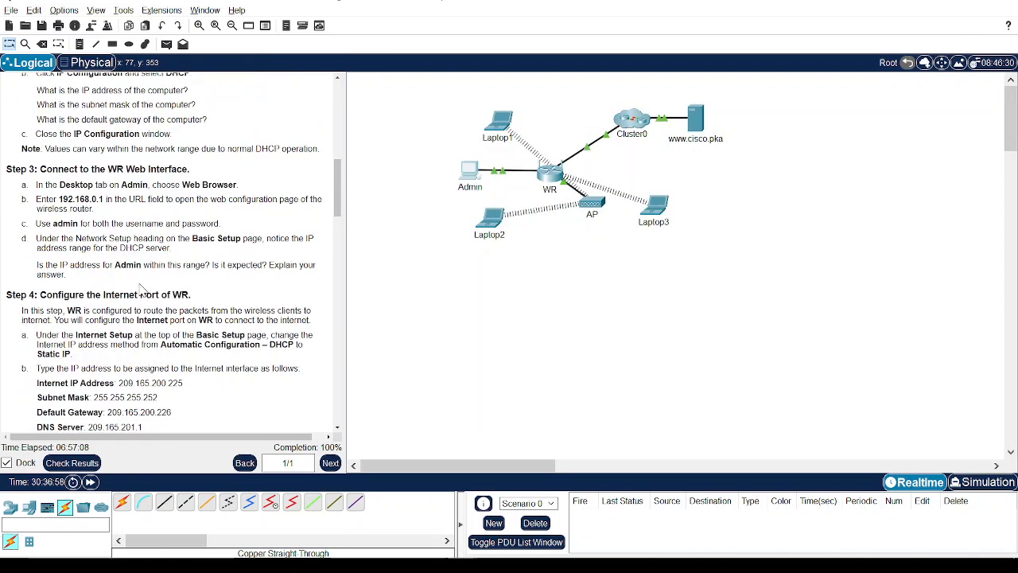
scroll(141, 290, "down", 2)
scroll(123, 224, "up", 4)
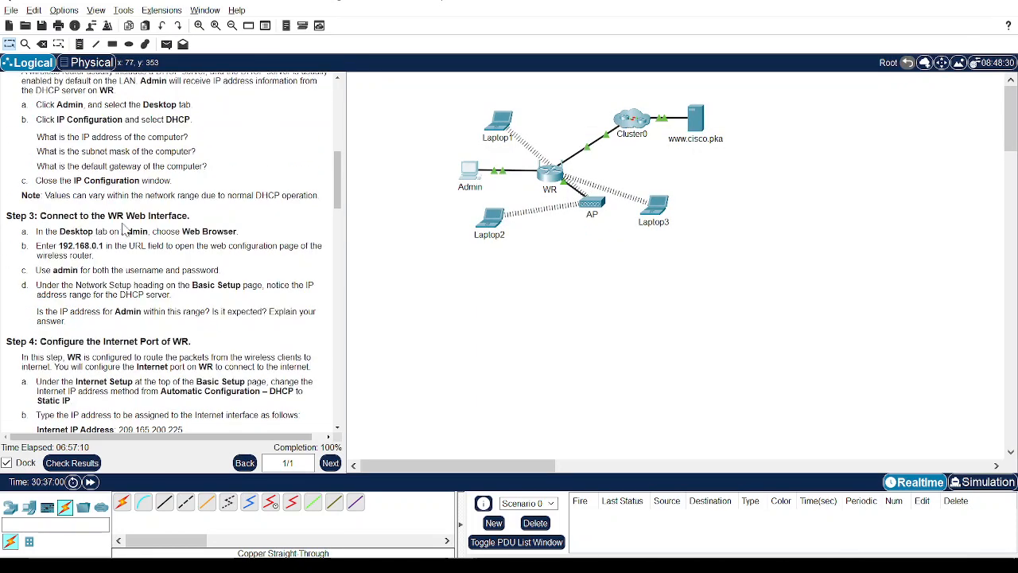
scroll(87, 243, "down", 1)
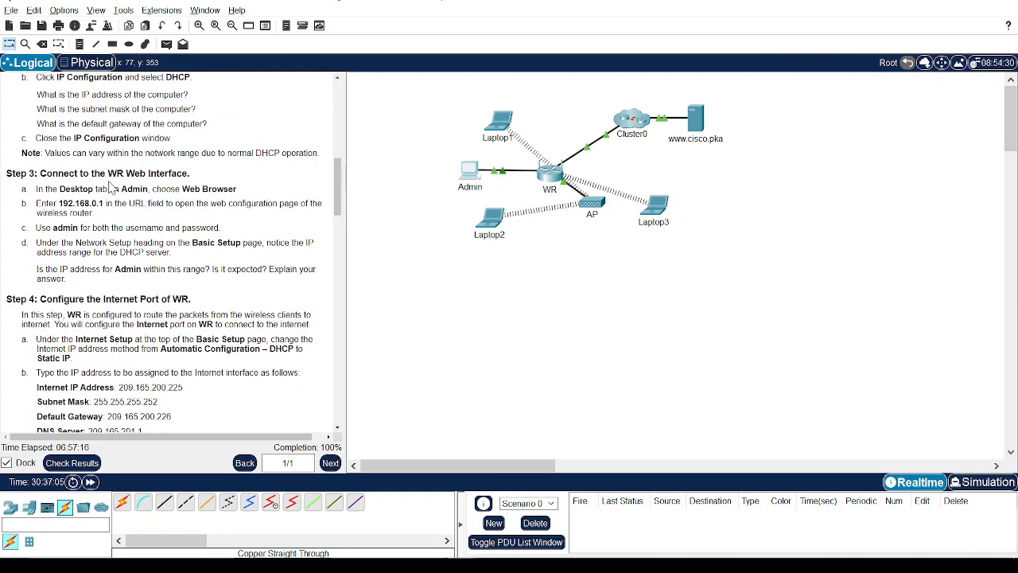
scroll(101, 307, "down", 2)
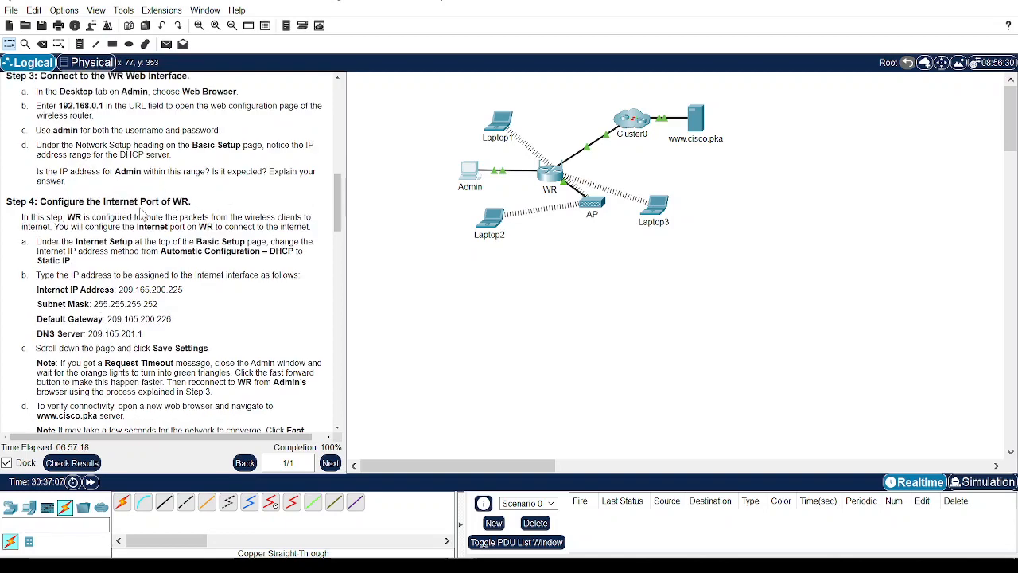
scroll(157, 286, "down", 2)
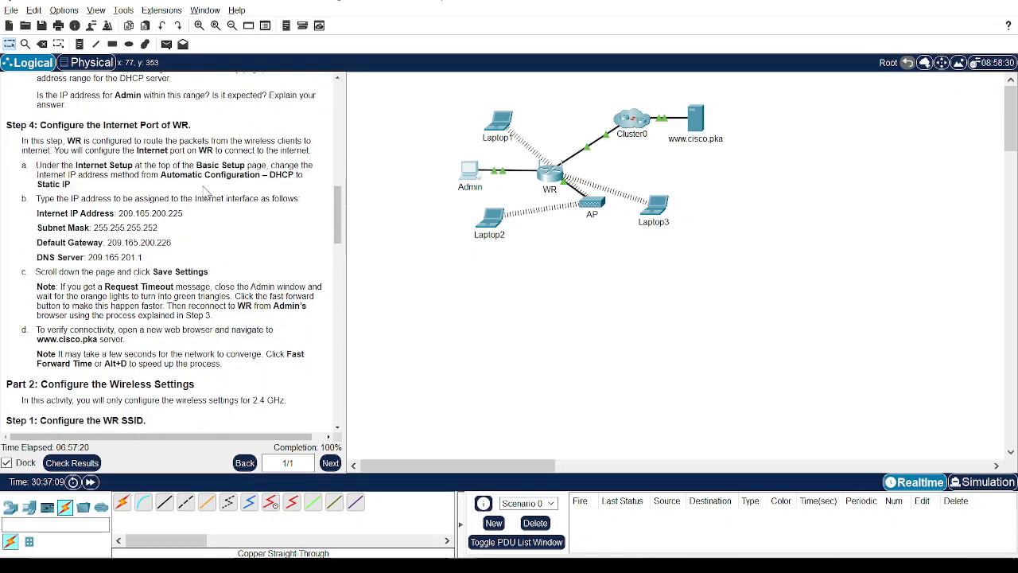
Compare WR's Internet Setup settings with the static IP addresses and DNS server listed in Part 1, Step 4.
left_click(469, 172)
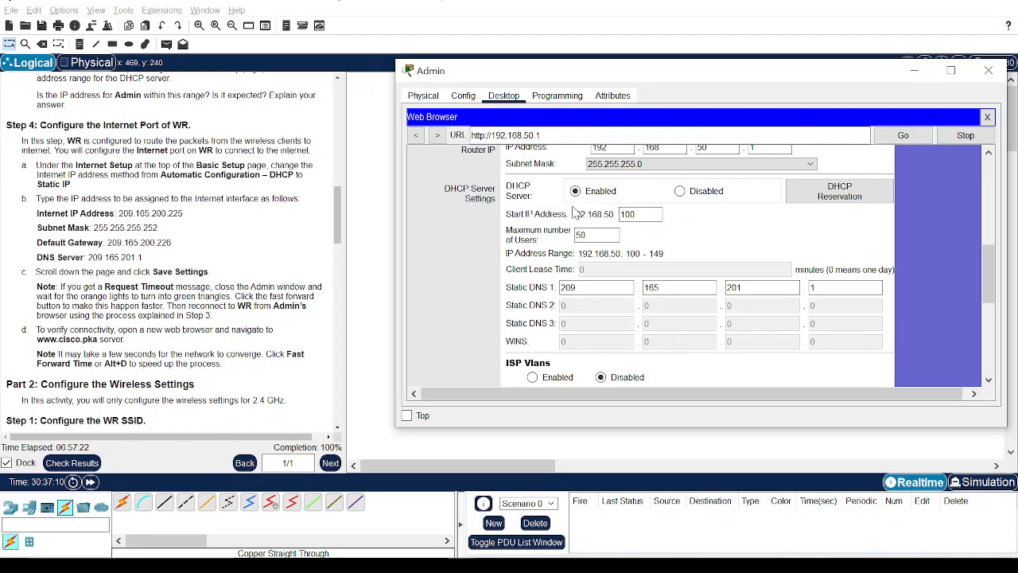
scroll(694, 253, "up", 5)
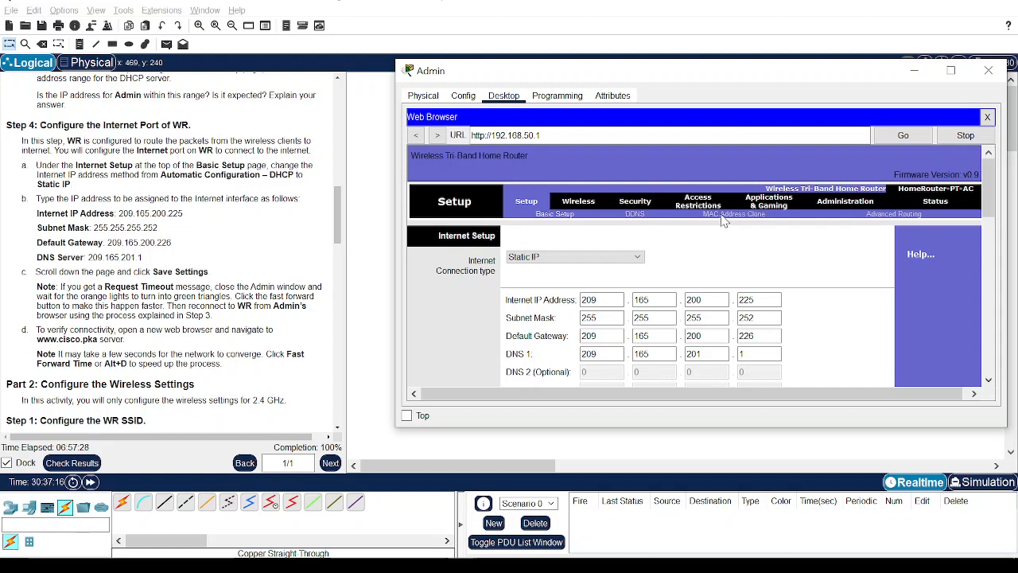
left_click(173, 164)
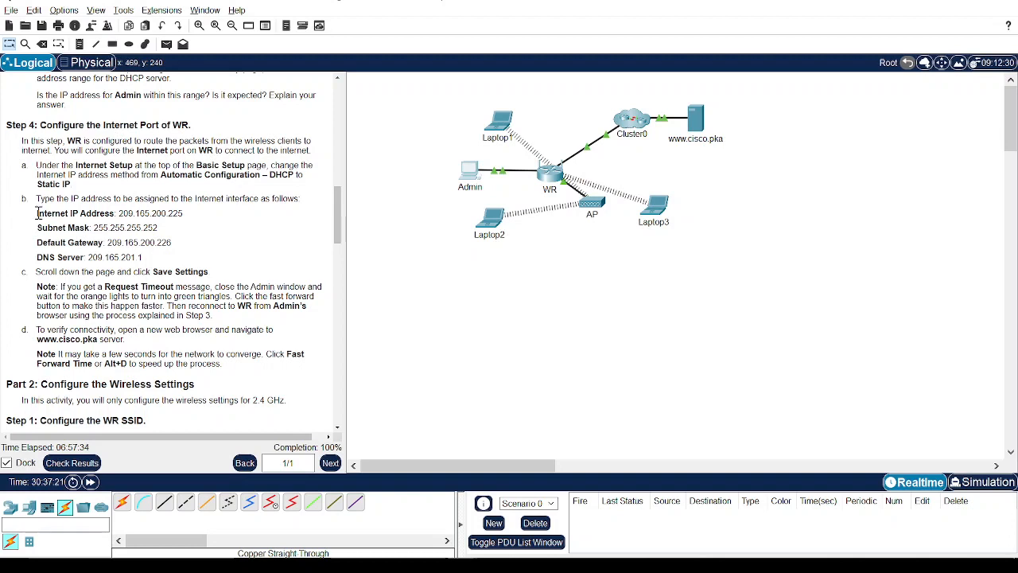
left_click_drag(37, 213, 156, 229)
left_click(156, 228)
left_click_drag(77, 259, 197, 265)
left_click(197, 264)
Look through the Internet and Network Setup sections of WR's Basic Setup page in Admin's browser.
key("alt+Tab")
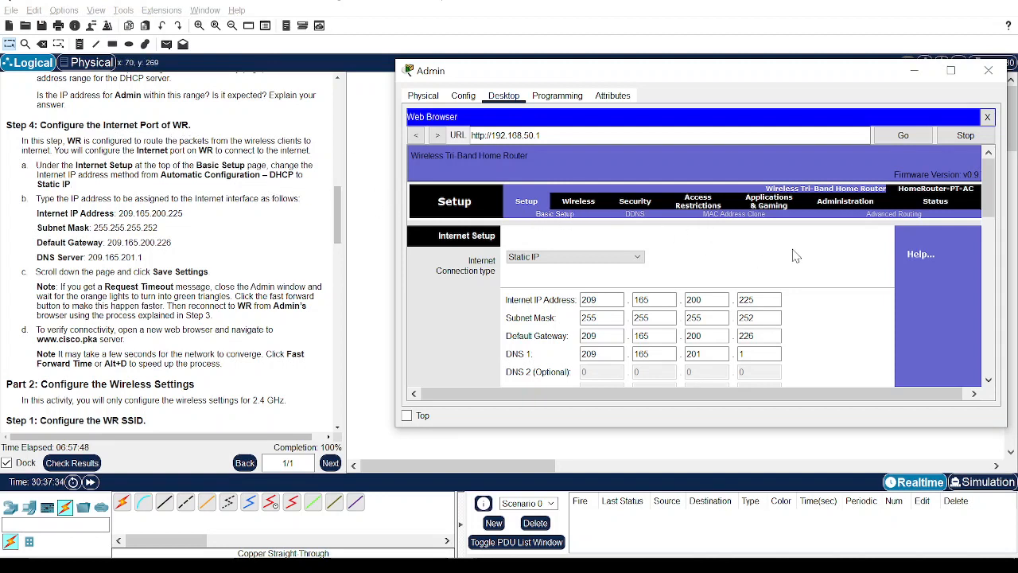
scroll(795, 255, "down", 2)
scroll(795, 254, "down", 7)
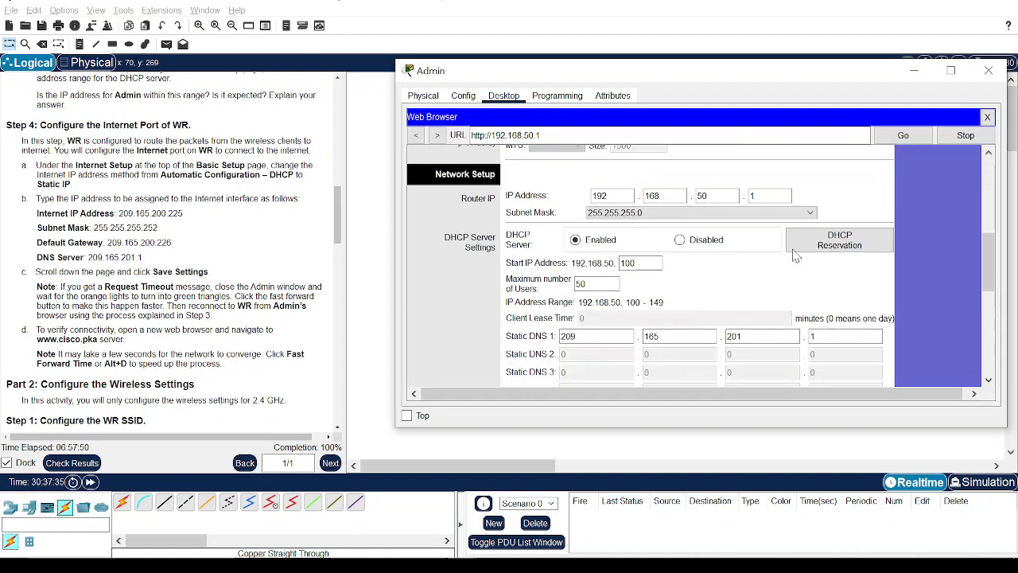
scroll(796, 254, "up", 10)
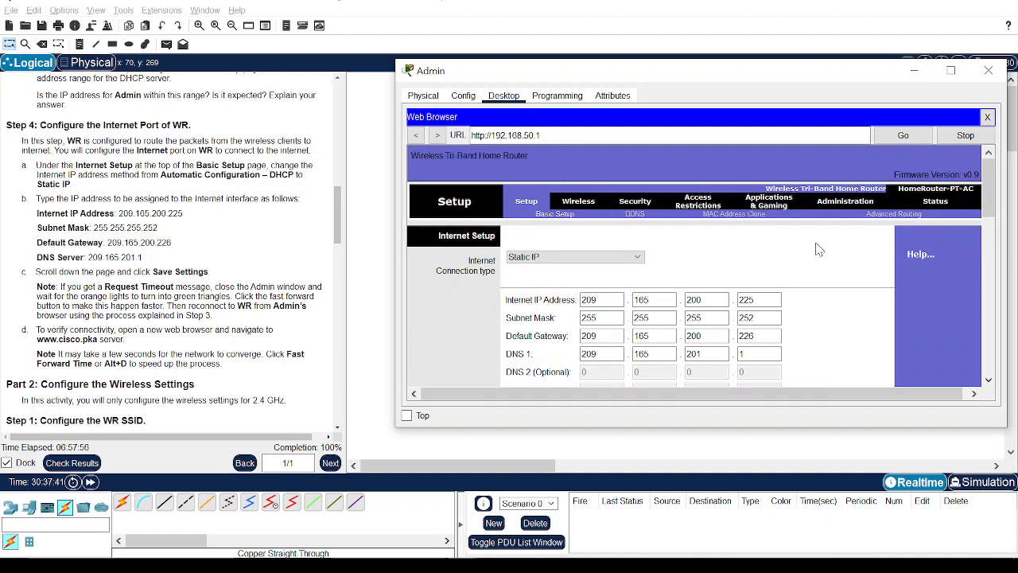
Open WR's Basic Wireless Settings page and examine the 2.4 GHz network name and both 5 GHz sections.
left_click(569, 203)
scroll(660, 279, "down", 5)
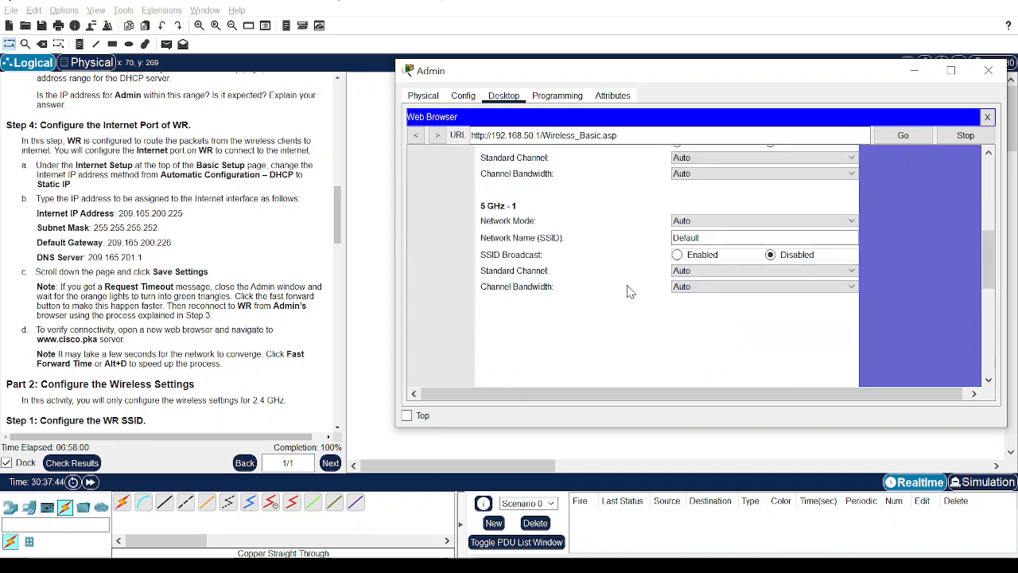
scroll(578, 235, "up", 3)
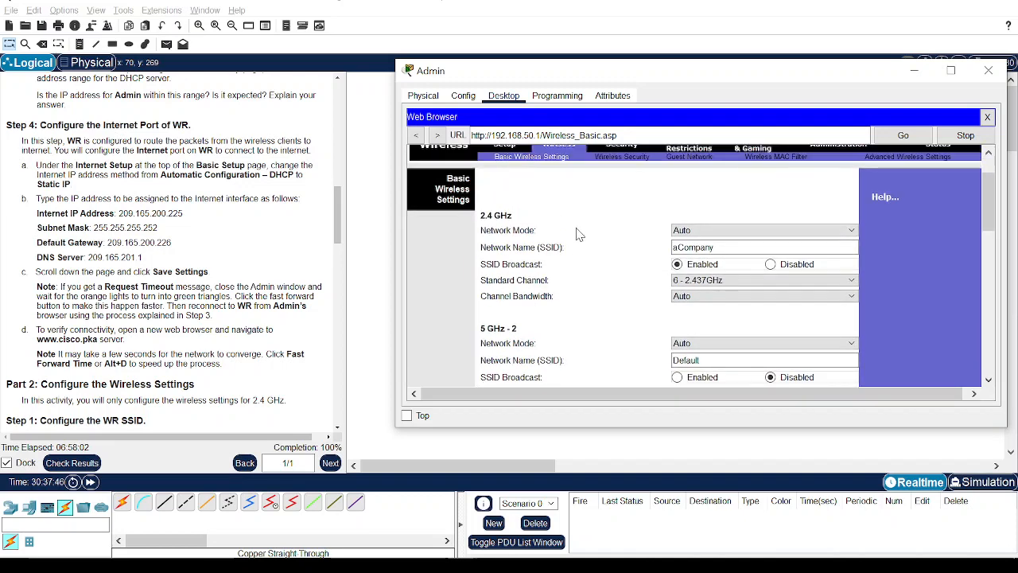
double_click(726, 247)
left_click(629, 247)
left_click(724, 248)
scroll(636, 285, "down", 3)
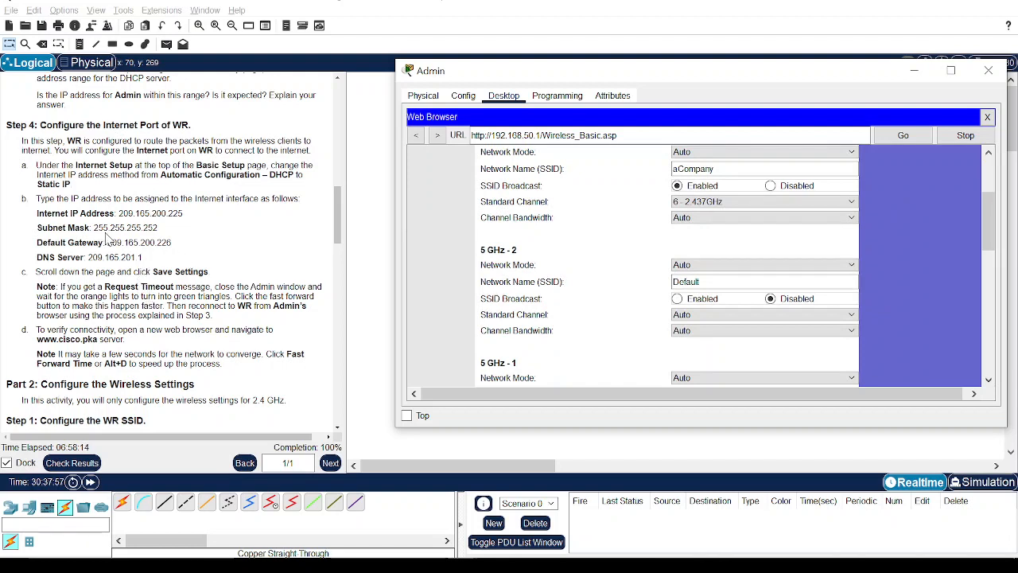
Read Part 2's instructions for configuring the WR SSID and compare them with the Basic Wireless Settings page.
left_click(177, 268)
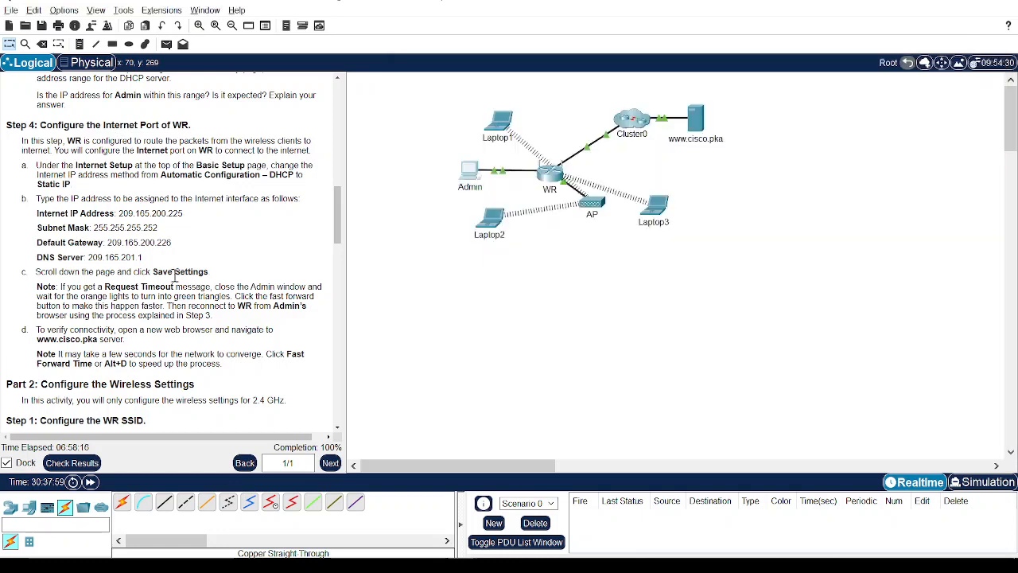
scroll(163, 294, "down", 3)
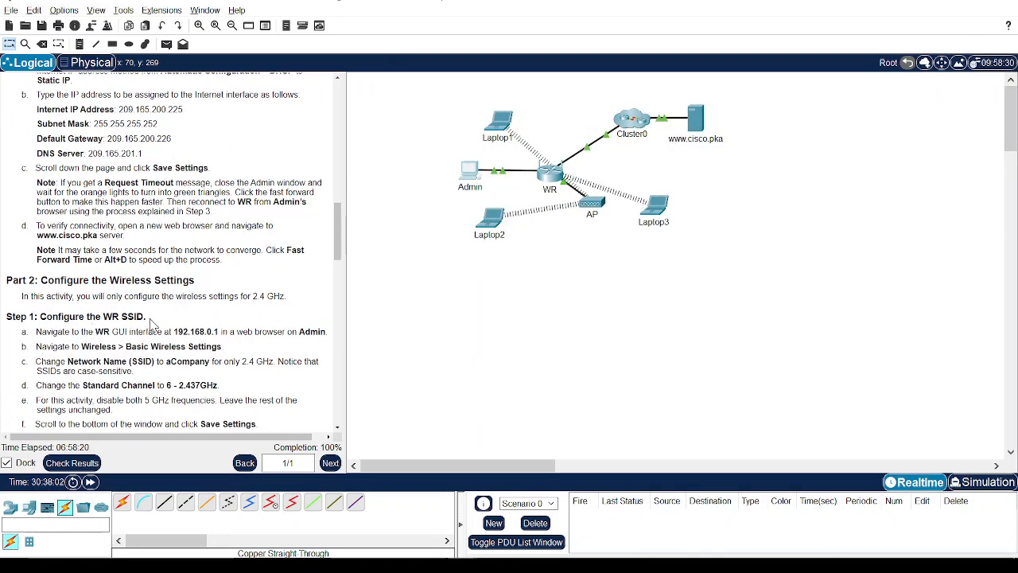
key("alt+Tab")
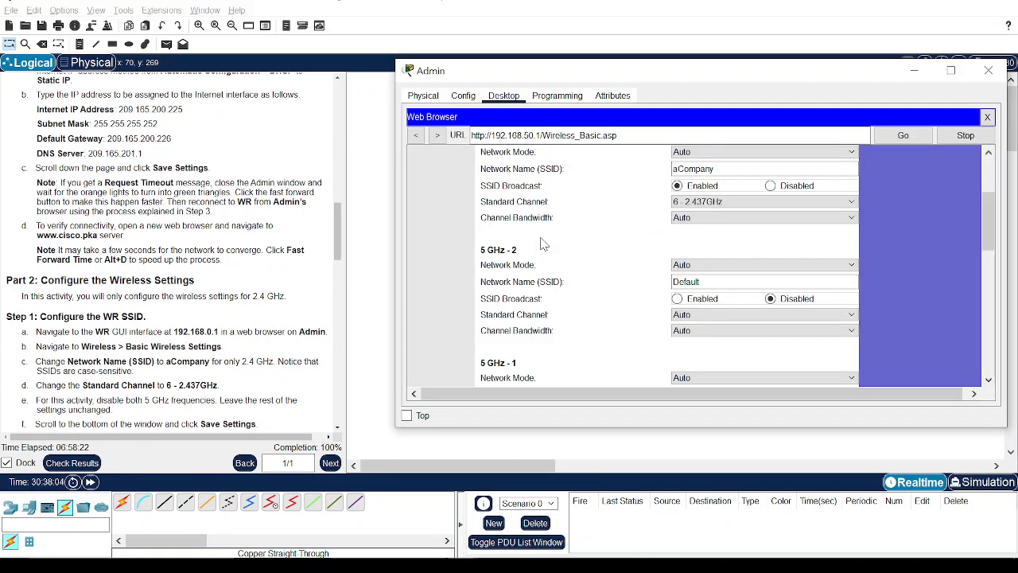
scroll(541, 243, "up", 3)
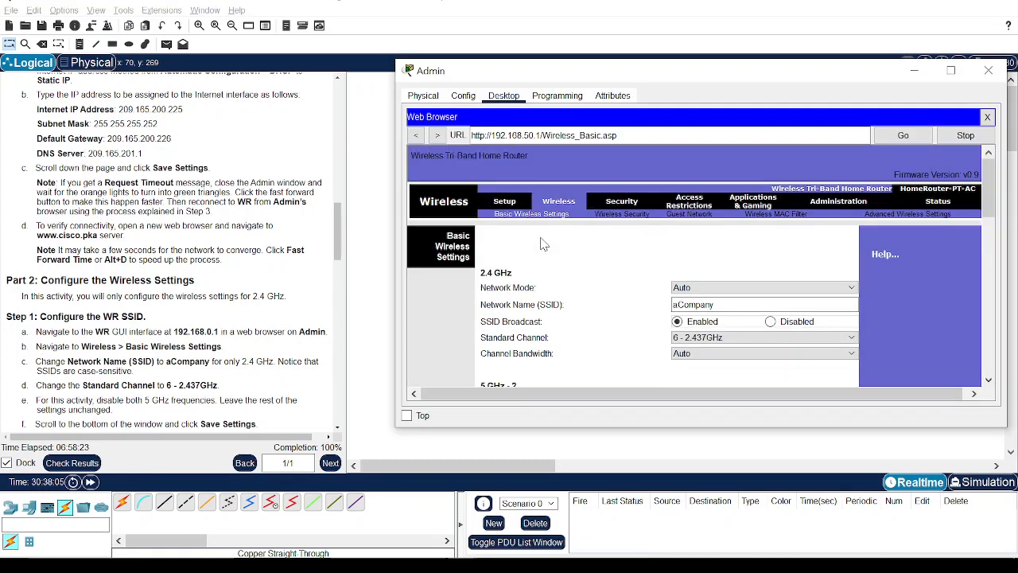
Return to WR's Setup page and check its Internet Setup and Network Setup settings.
left_click(502, 202)
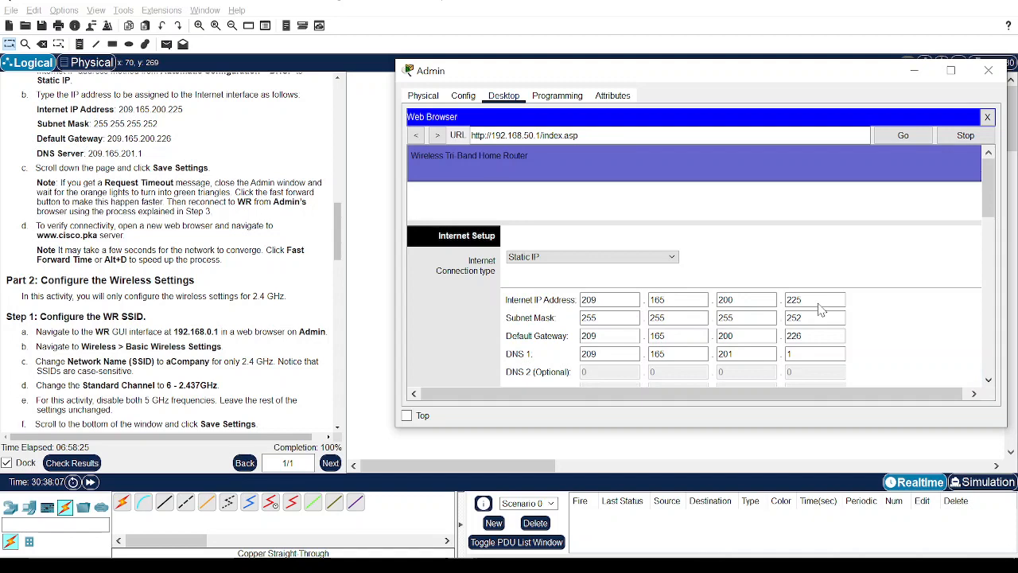
scroll(552, 312, "down", 5)
scroll(804, 268, "up", 1)
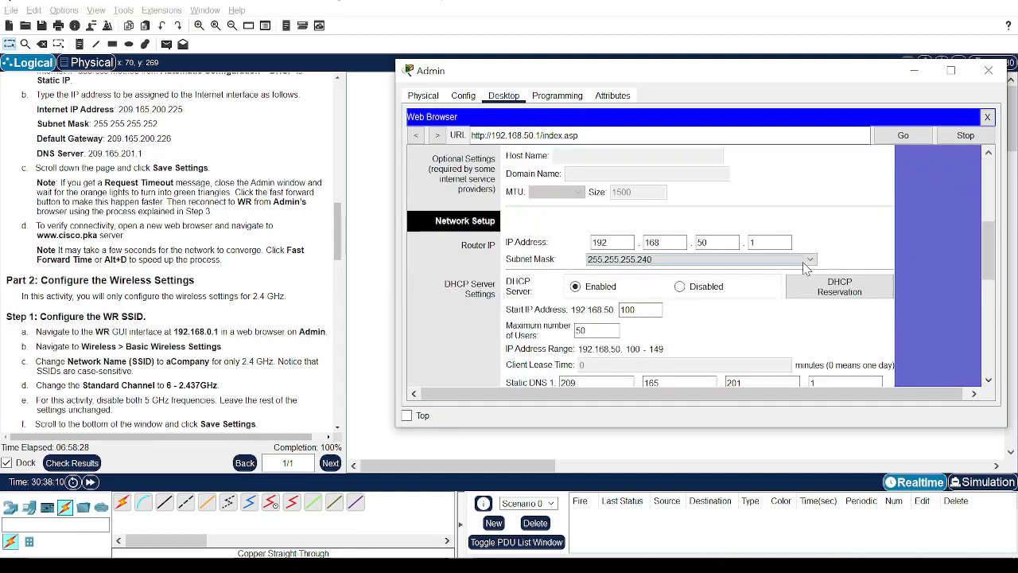
scroll(766, 236, "up", 5)
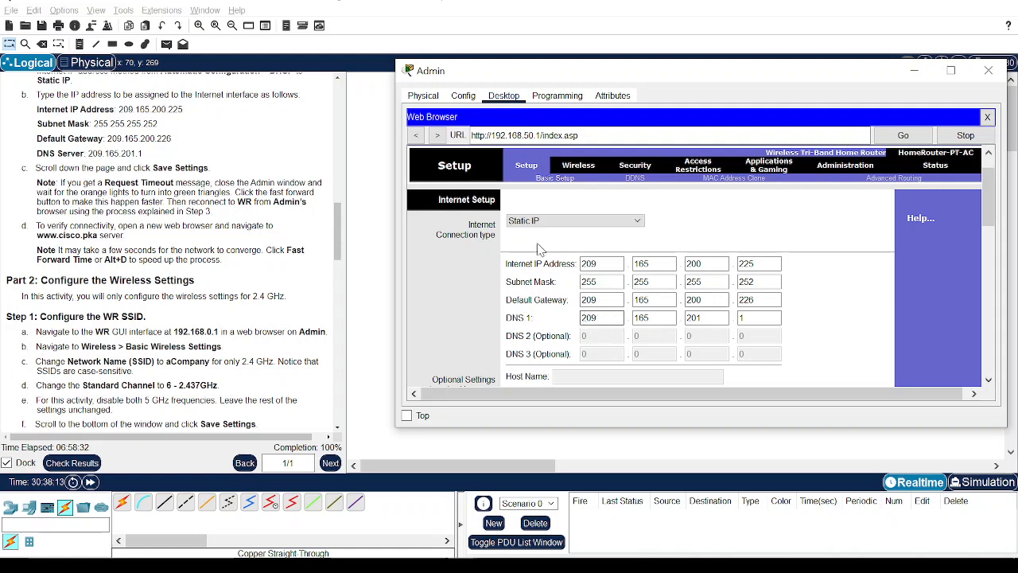
Read the Request Timeout note and Part 2 Step 1's instructions for configuring the WR SSID.
left_click(120, 236)
scroll(119, 235, "up", 2)
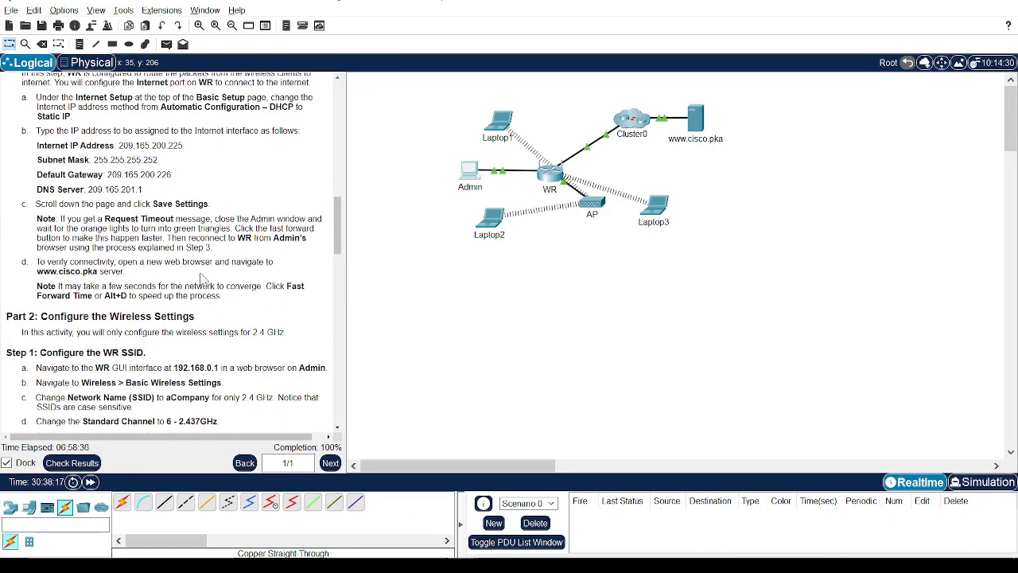
left_click_drag(110, 223, 171, 222)
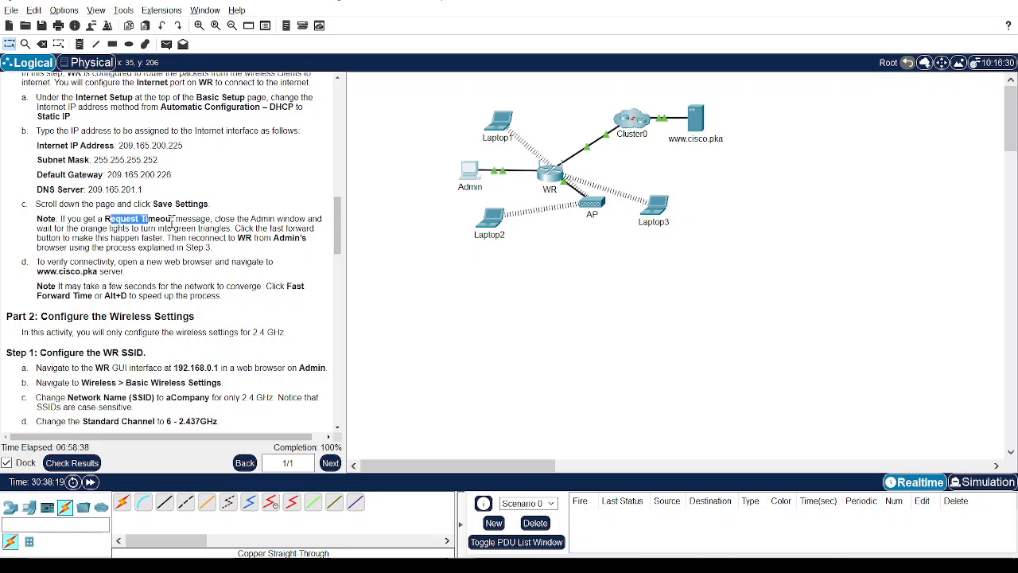
left_click(137, 335)
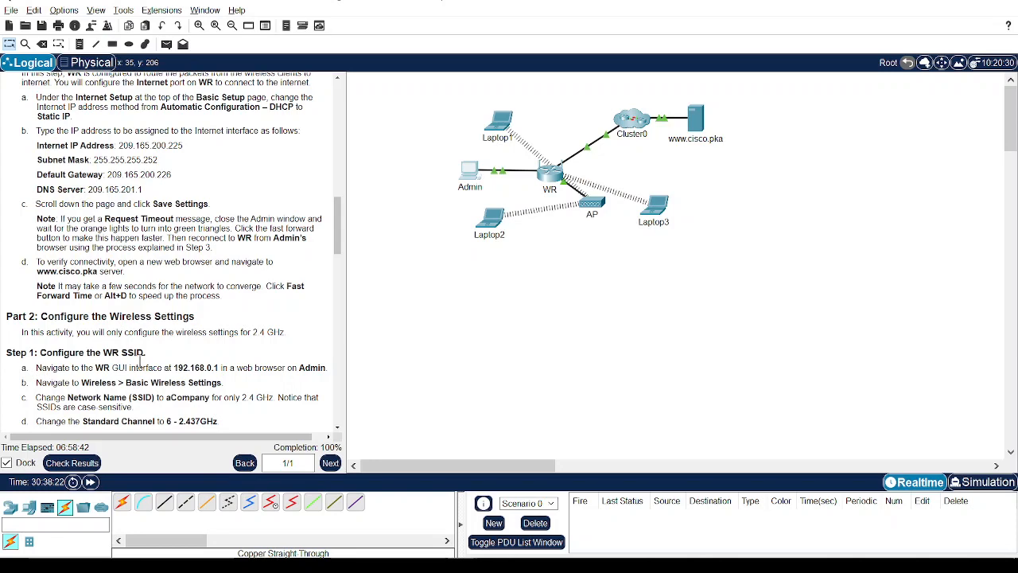
scroll(188, 394, "down", 5)
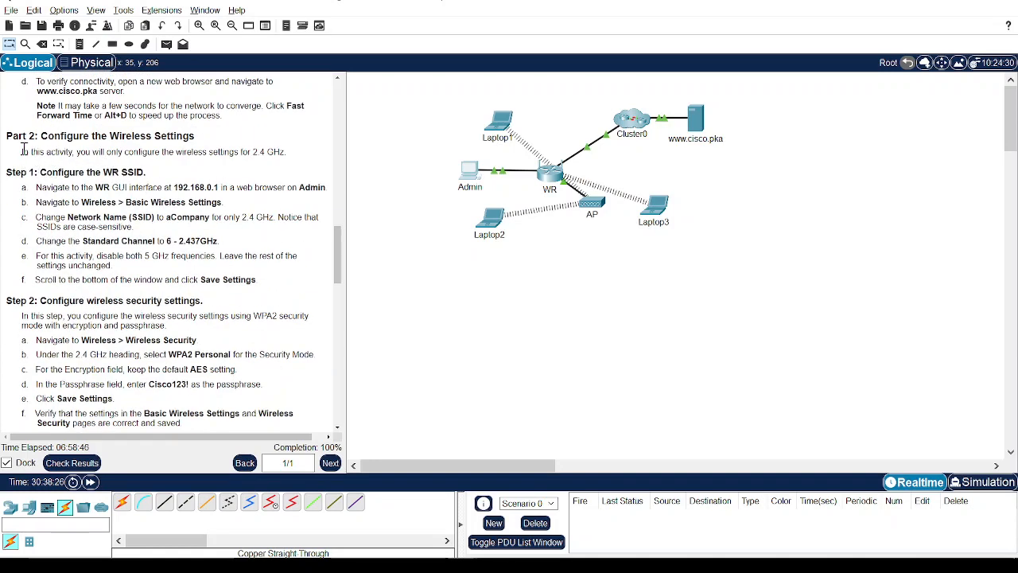
left_click_drag(39, 127, 260, 178)
left_click(259, 177)
Open WR's Basic Wireless Settings page in Admin's browser and check the 2.4 GHz network name.
left_click(469, 170)
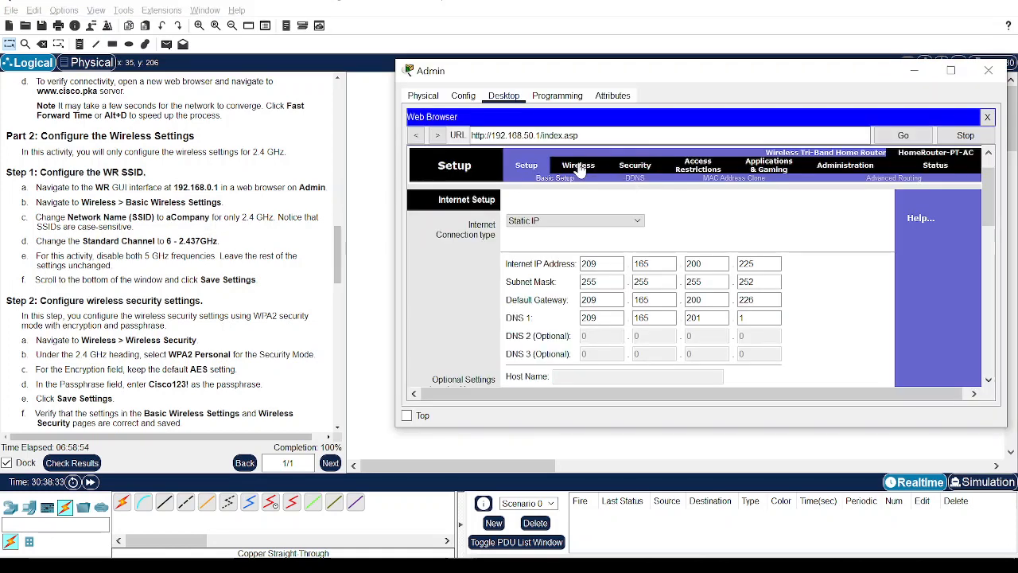
left_click(579, 167)
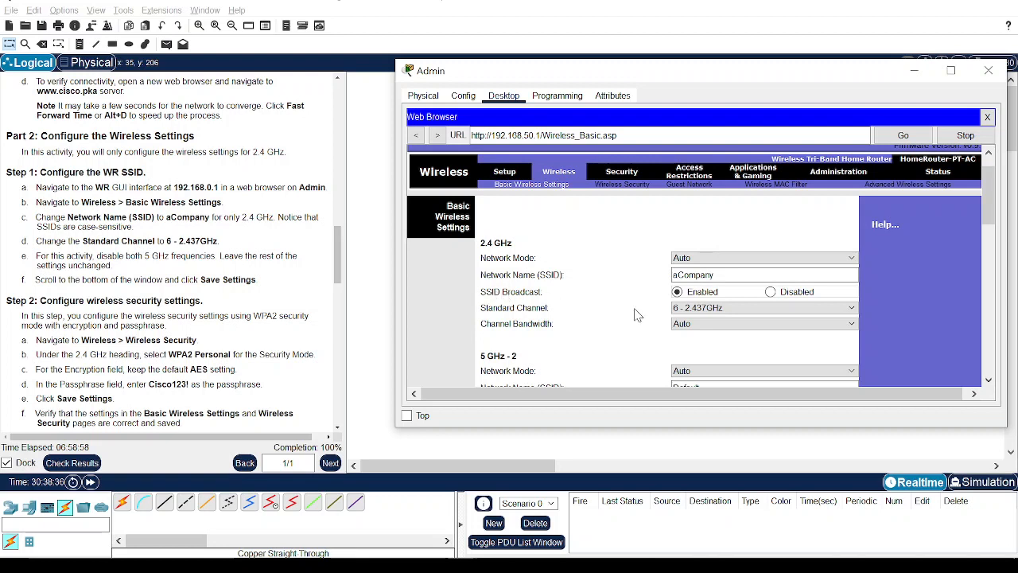
left_click(709, 274)
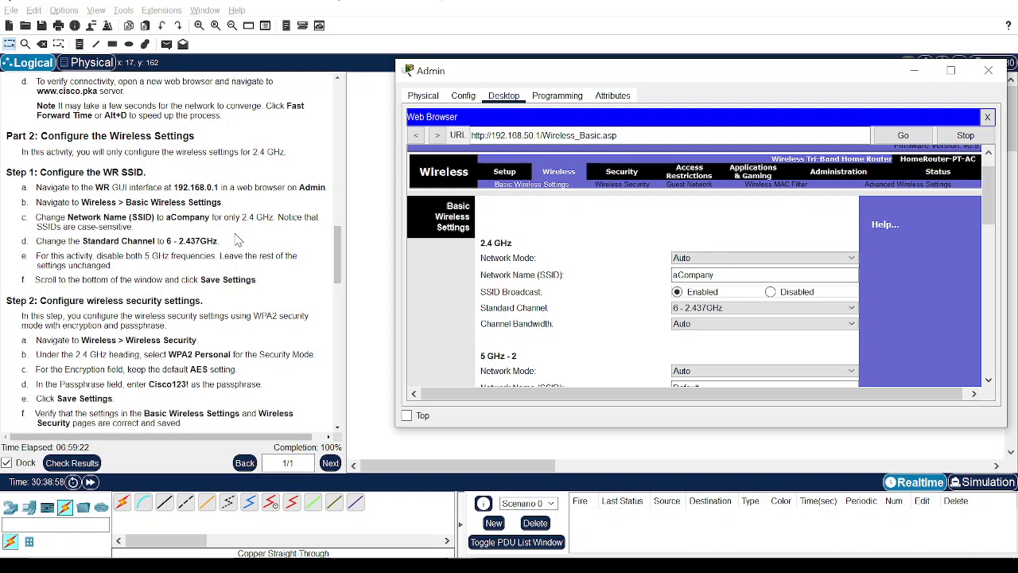
Compare the Standard Channel instruction with the 2.4 GHz channel setting on WR's Basic Wireless Settings page.
left_click(202, 238)
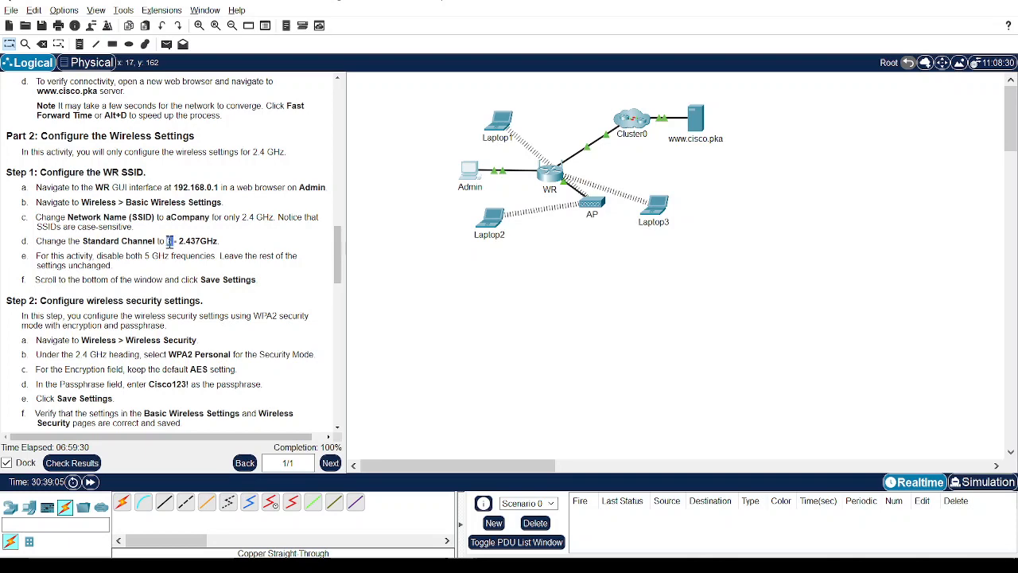
double_click(191, 241)
left_click(102, 256)
key("alt+Tab")
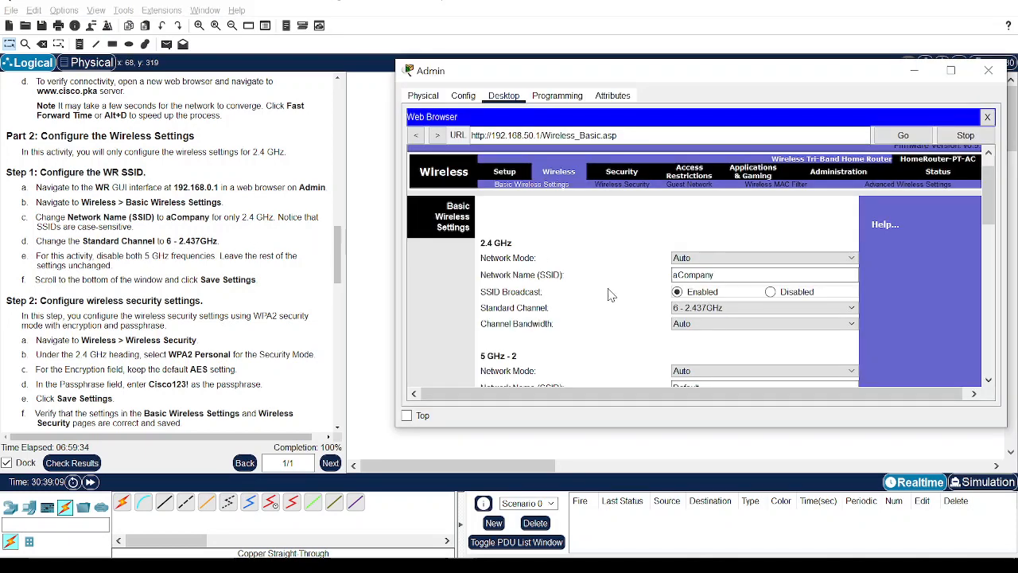
scroll(610, 295, "down", 2)
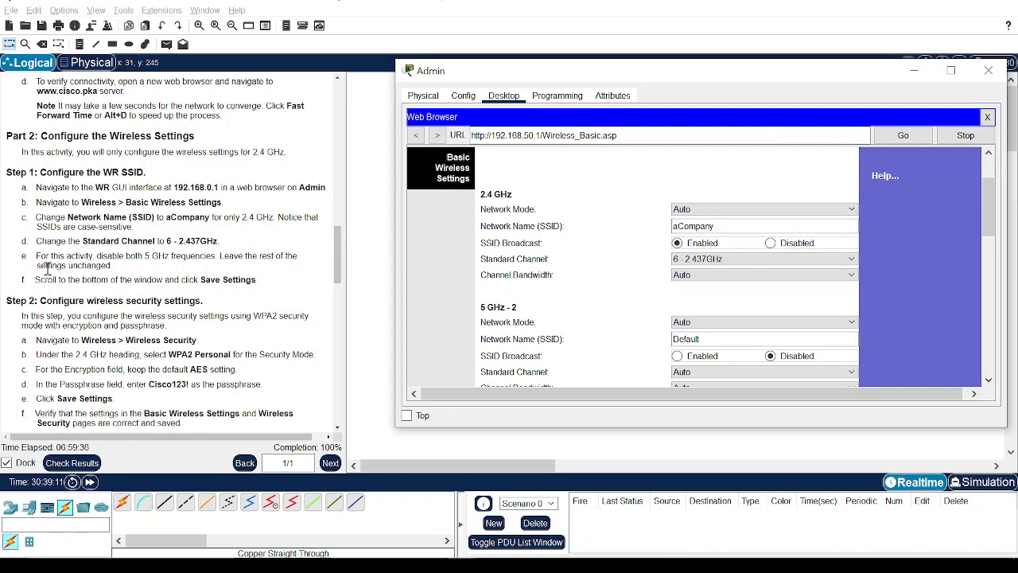
Read the instruction about disabling both 5 GHz frequencies and check SSID Broadcast in WR's two 5 GHz sections.
left_click_drag(40, 256, 112, 266)
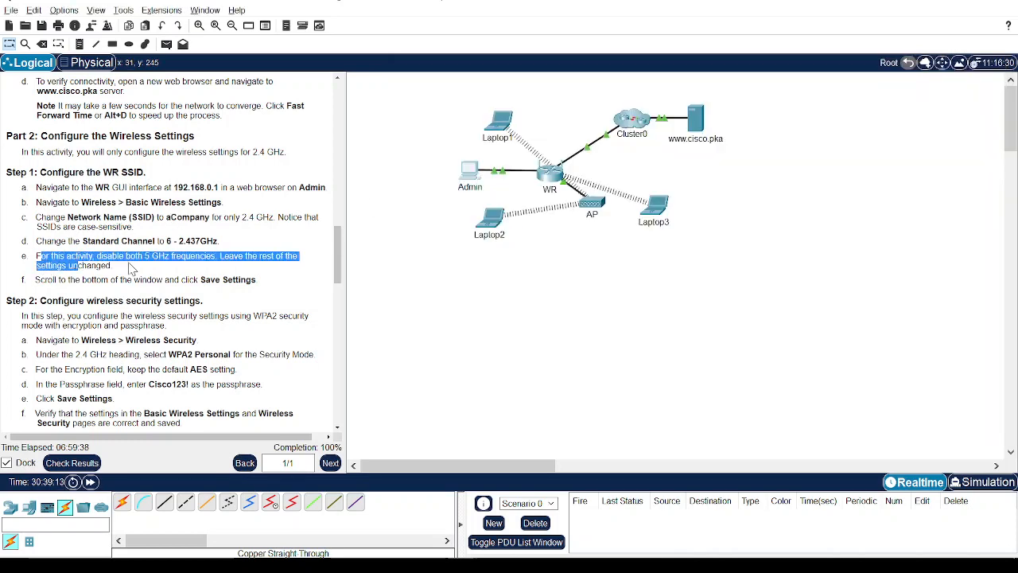
left_click(131, 269)
scroll(259, 203, "down", 1)
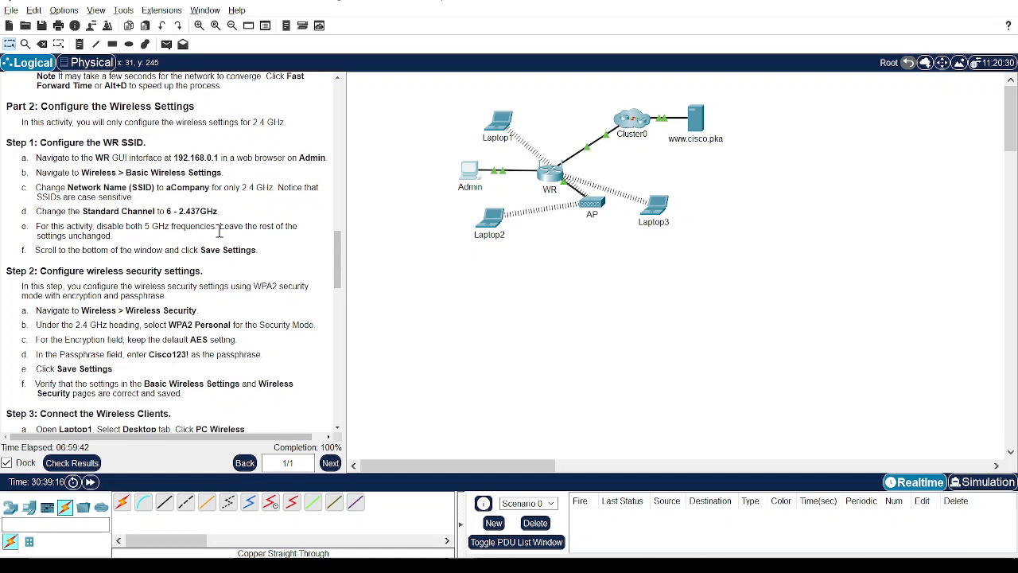
key("alt+Tab")
scroll(516, 281, "down", 5)
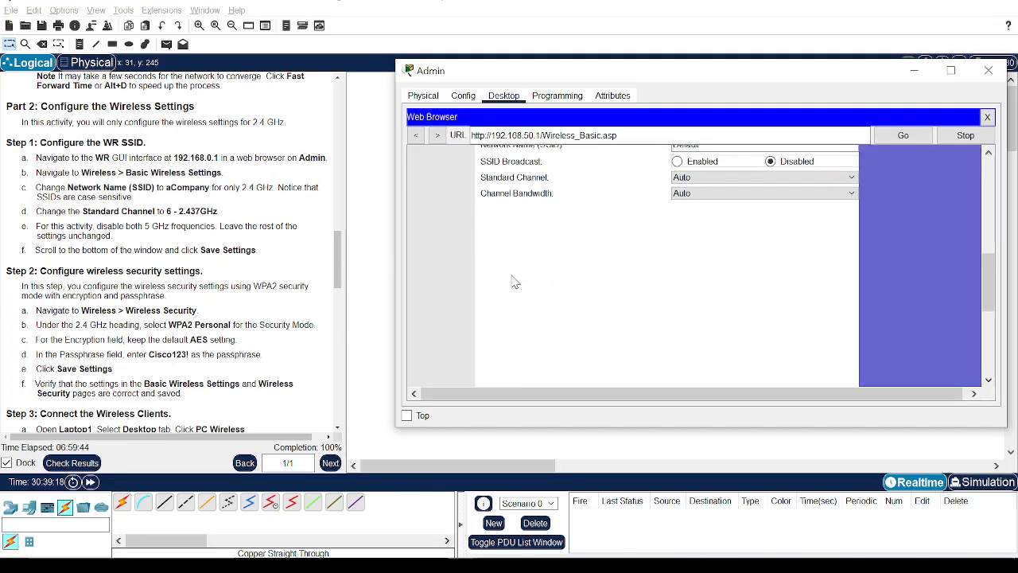
scroll(512, 282, "up", 5)
scroll(513, 282, "down", 3)
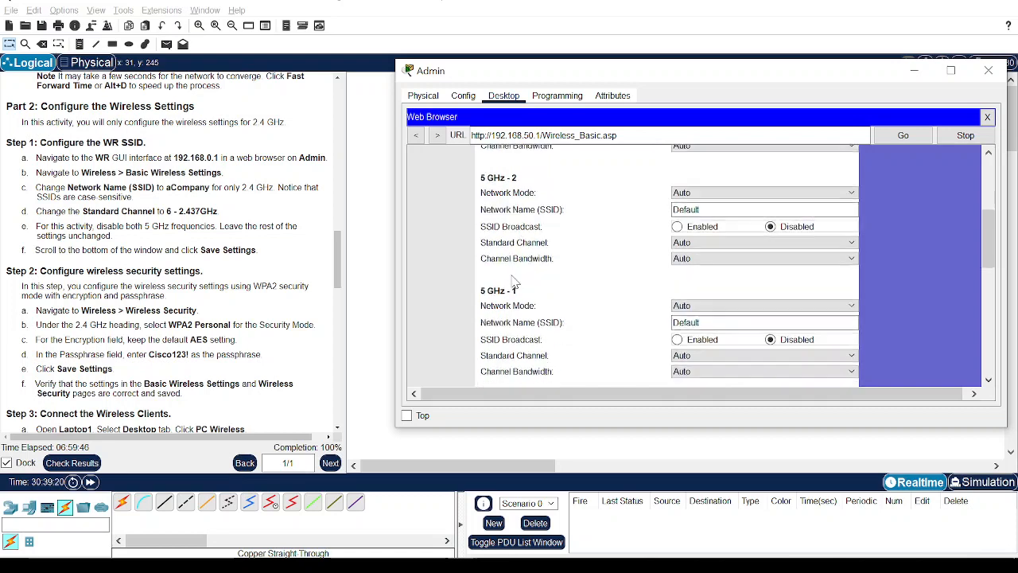
scroll(513, 281, "down", 1)
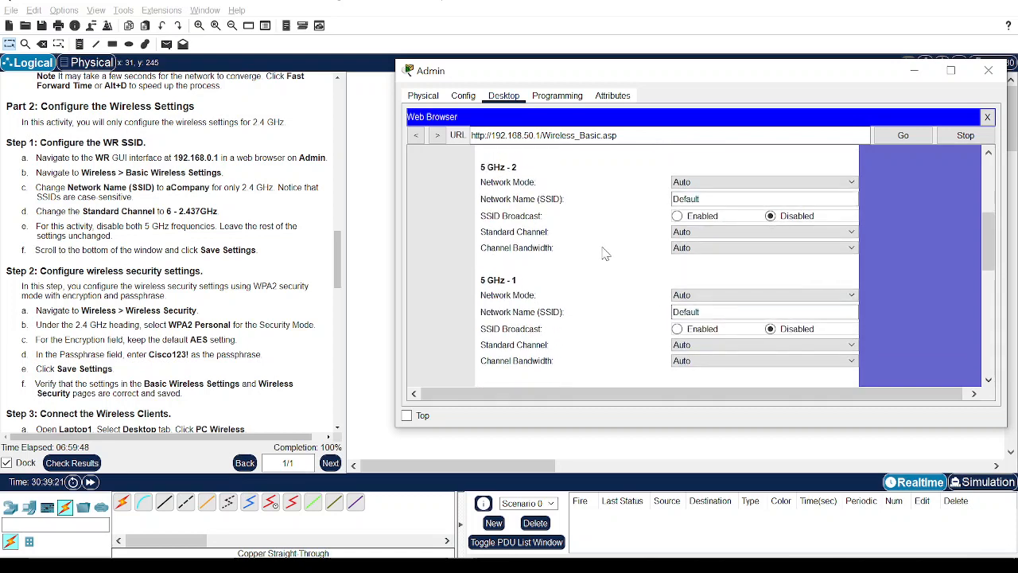
scroll(604, 249, "up", 3)
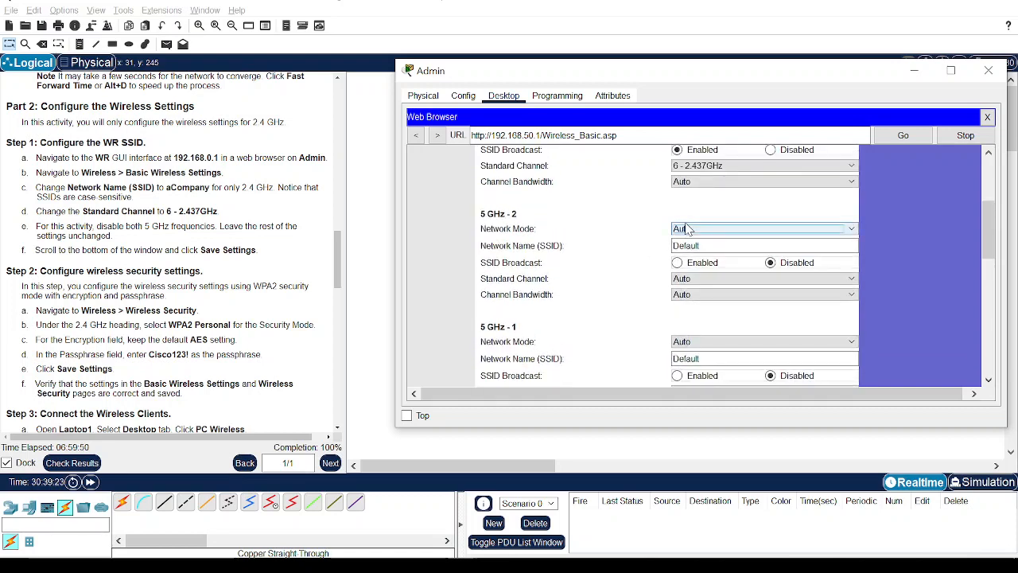
Read Step 2's wireless security instructions and look over WR's Basic Wireless Settings page again.
left_click(172, 268)
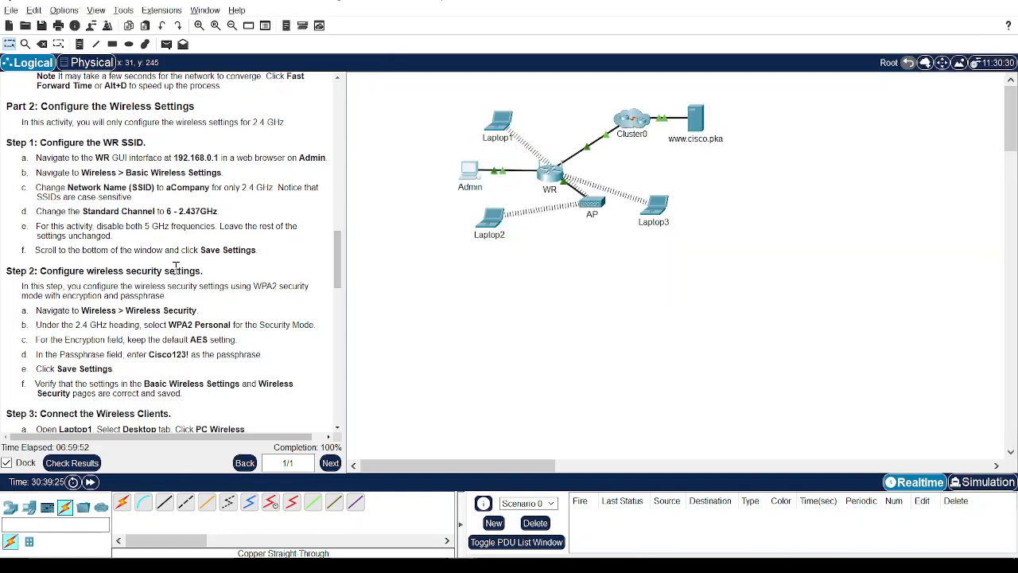
scroll(168, 291, "down", 1)
scroll(169, 290, "down", 1)
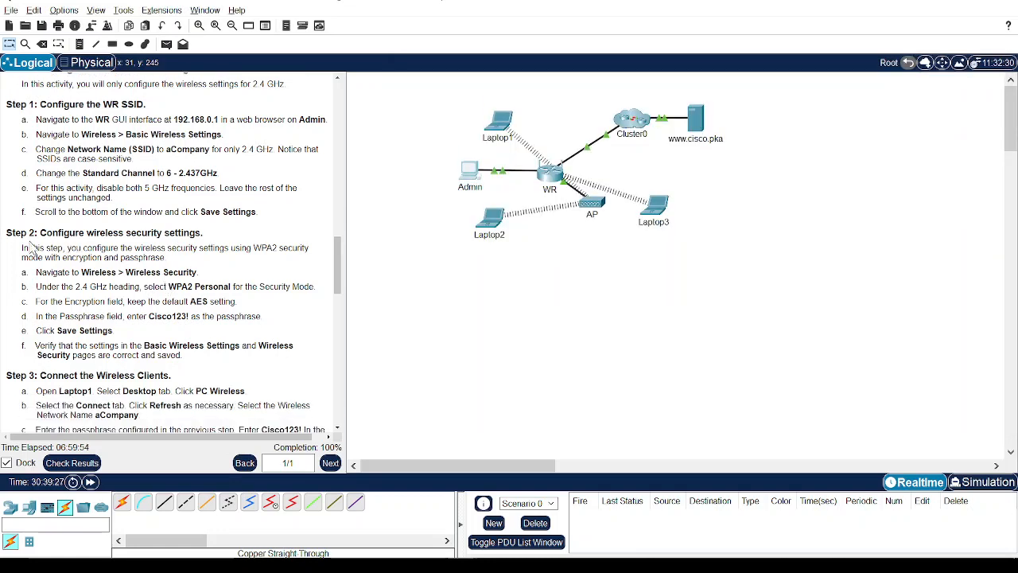
scroll(159, 290, "down", 3)
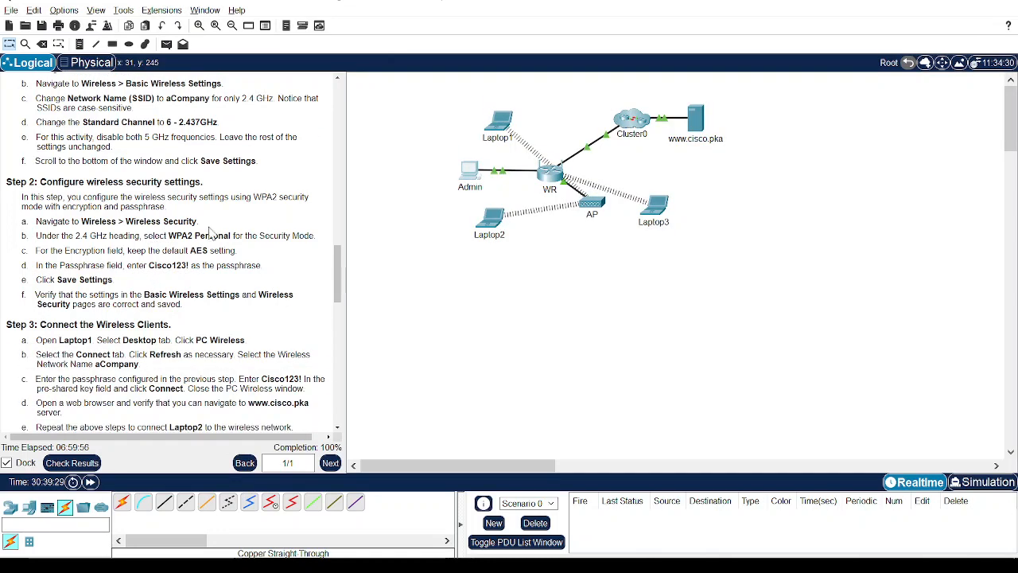
key("alt+Tab")
scroll(602, 224, "up", 3)
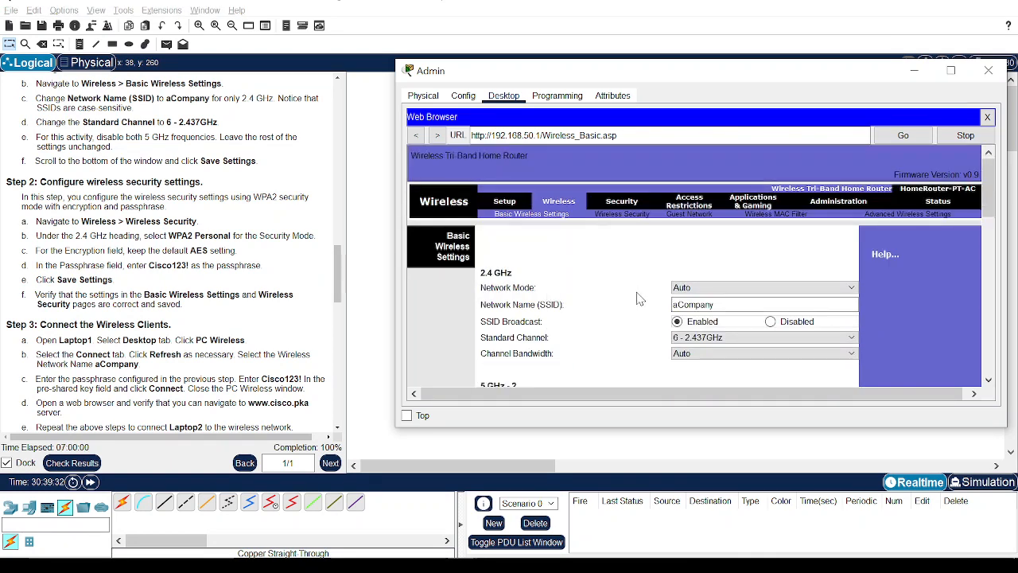
scroll(573, 275, "down", 2)
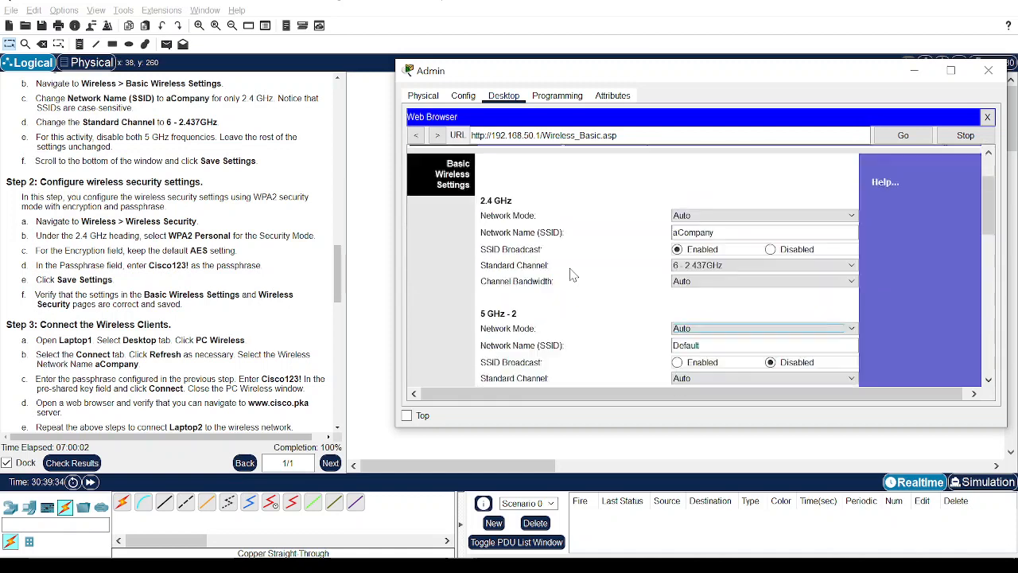
scroll(602, 285, "down", 1)
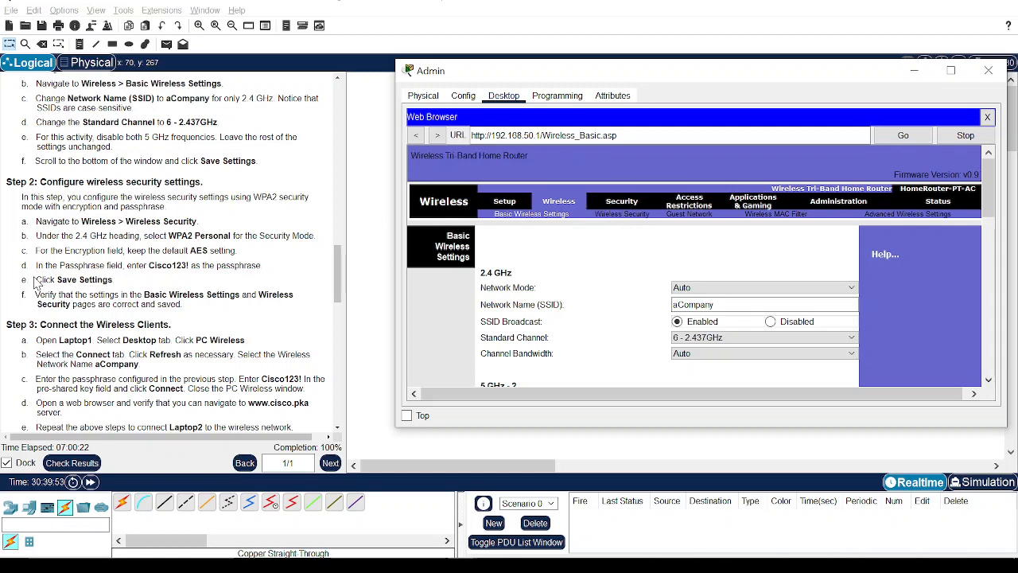
Reread the Step 2 instructions and open WR's Wireless Security page in Admin's browser.
left_click(197, 337)
scroll(194, 340, "down", 2)
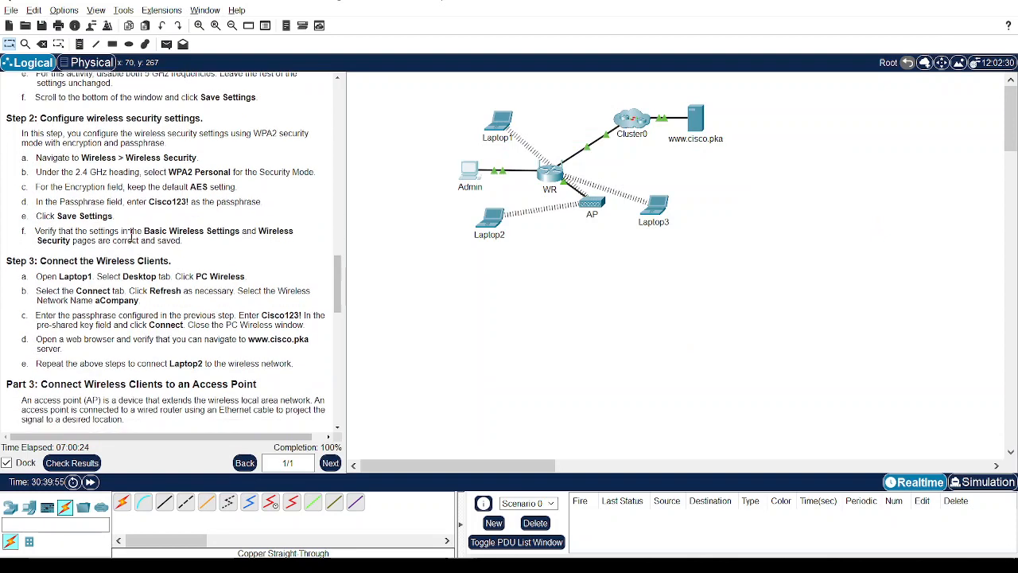
scroll(203, 245, "up", 1)
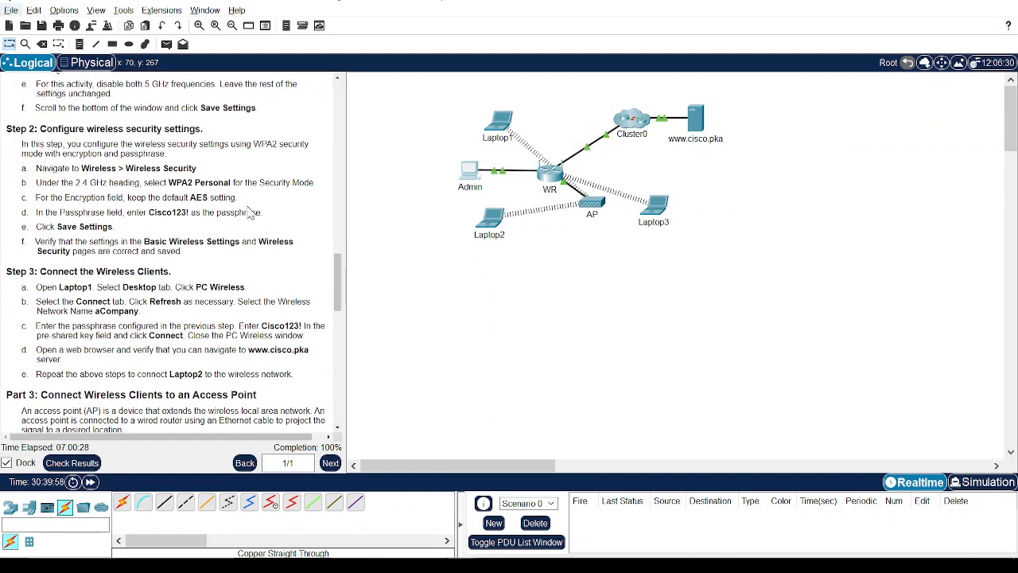
key("alt+Tab")
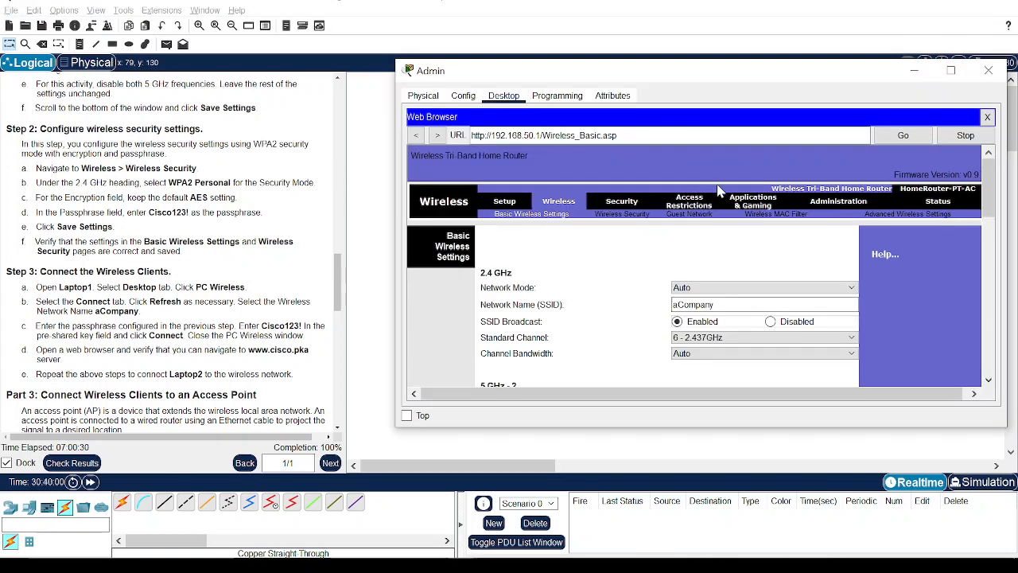
left_click(626, 202)
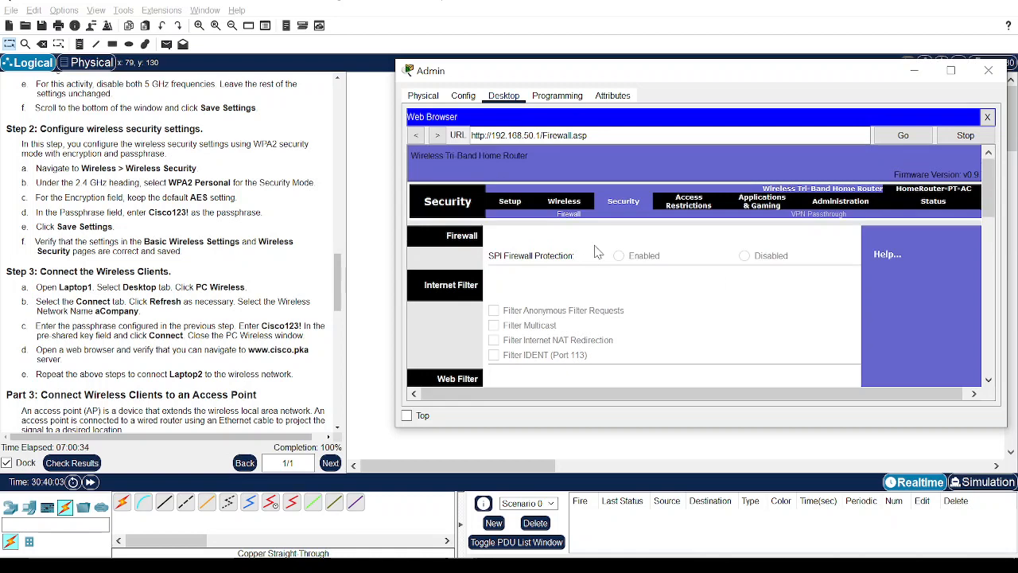
scroll(636, 243, "down", 1)
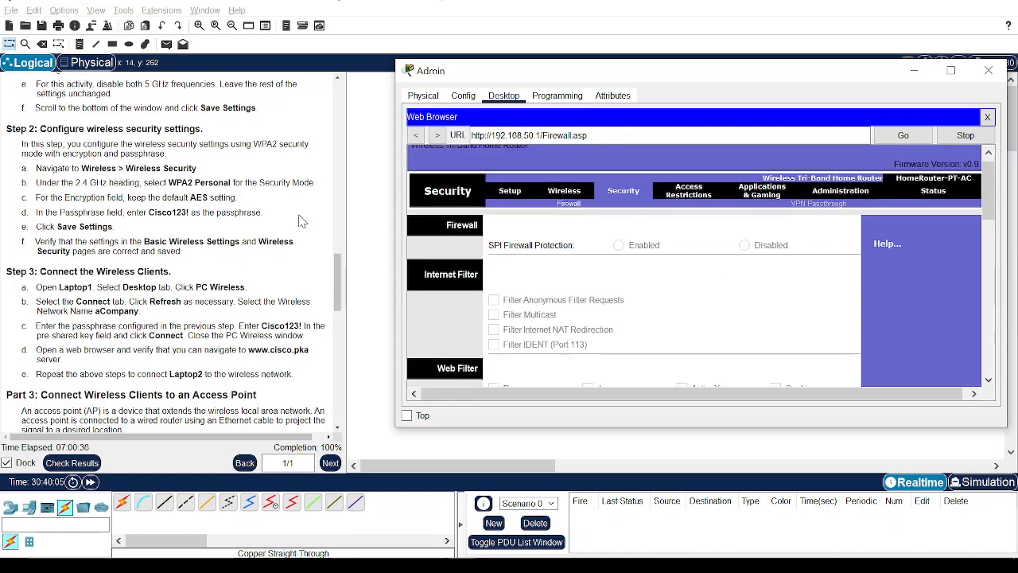
left_click(582, 198)
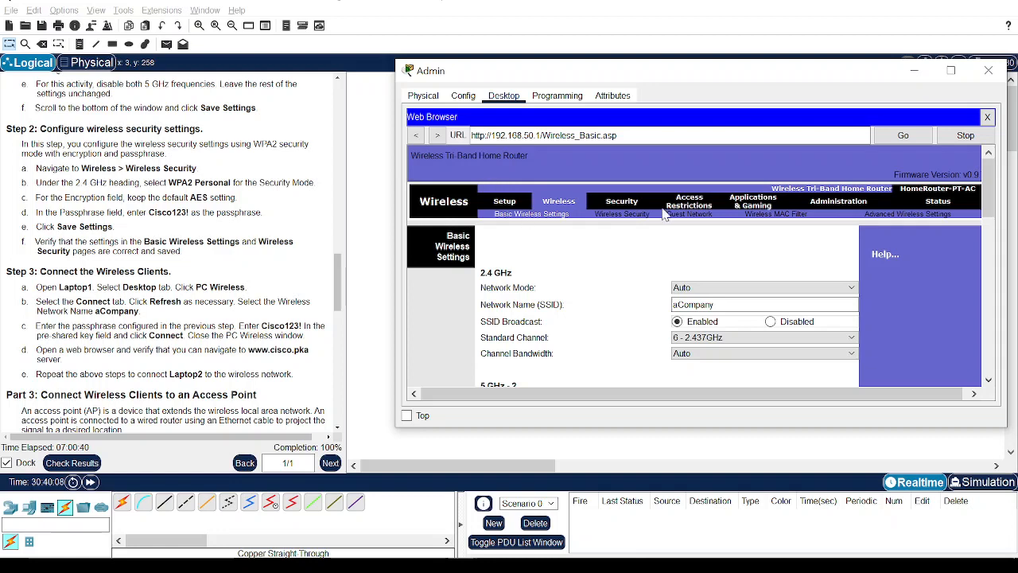
left_click(636, 217)
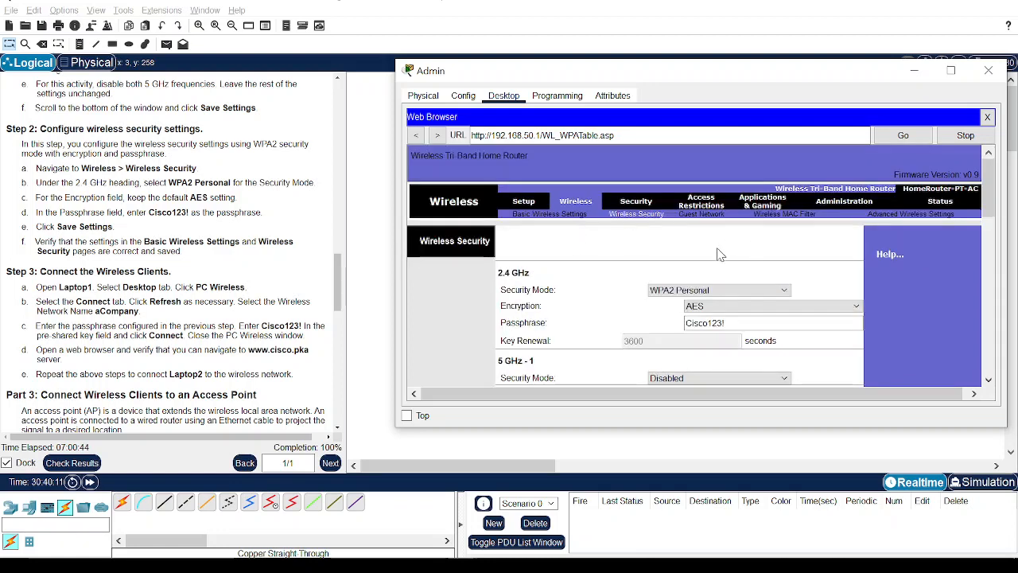
scroll(617, 303, "down", 1)
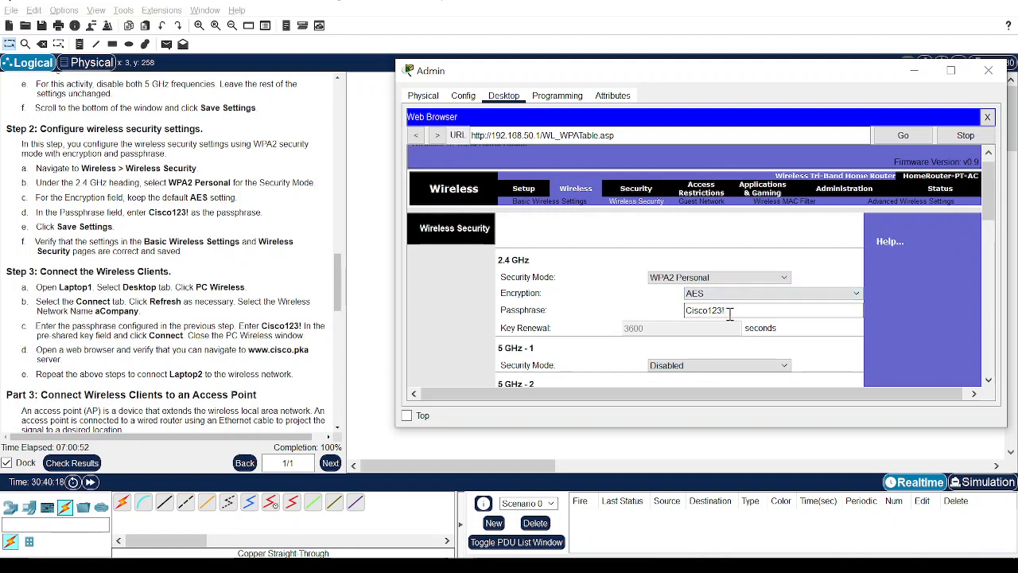
Examine the security mode, encryption and passphrase fields in the 2.4 GHz section of WR's Wireless Security page.
triple_click(730, 313)
left_click(607, 271)
scroll(606, 270, "down", 1)
scroll(606, 276, "down", 1)
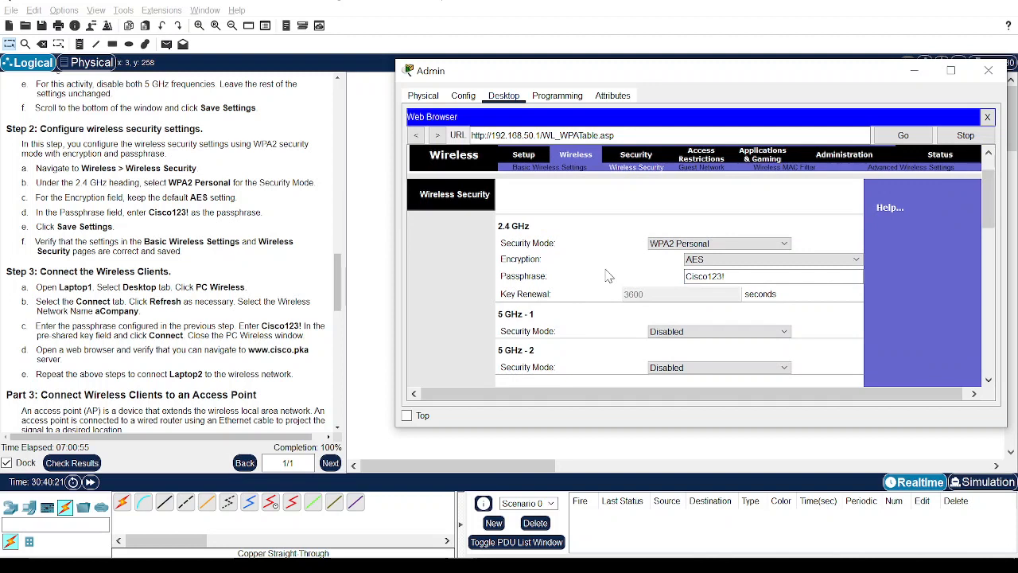
left_click(770, 274)
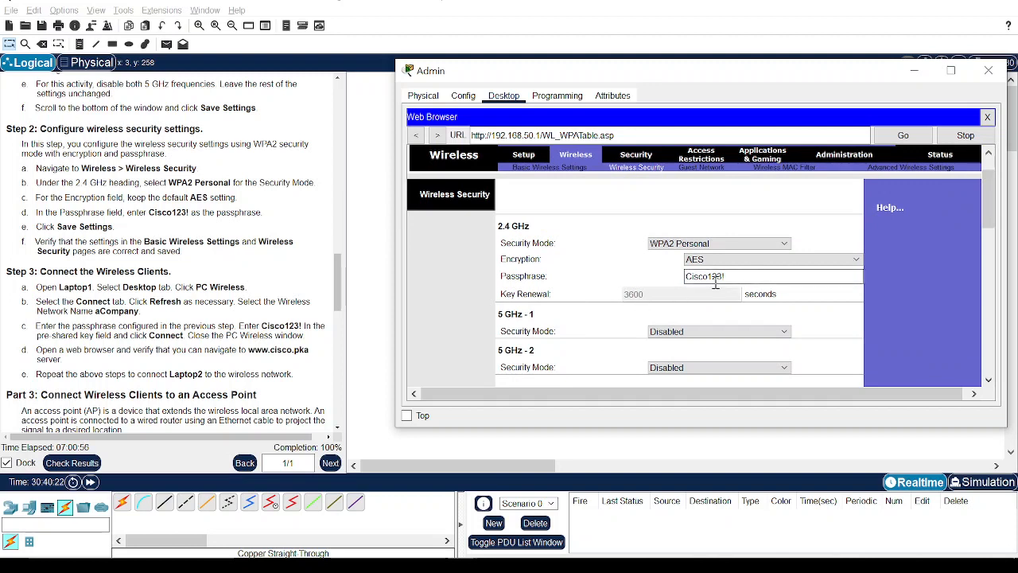
scroll(705, 331, "down", 1)
scroll(705, 332, "up", 1)
Check the 5 GHz - 1 security mode options on the Wireless Security page and move on to the Step 3 instructions.
left_click(706, 331)
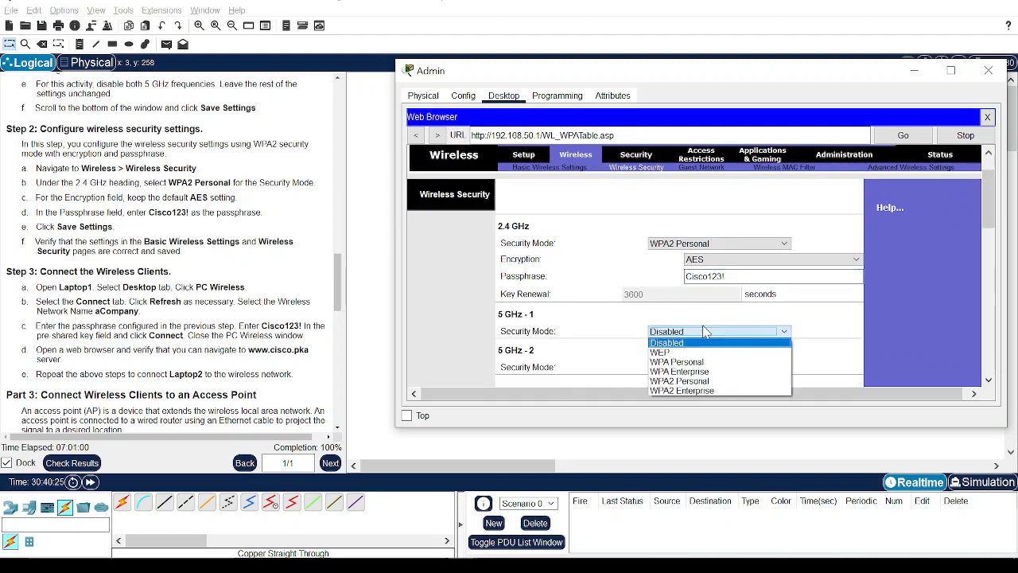
left_click(572, 245)
scroll(598, 284, "down", 5)
scroll(599, 284, "up", 7)
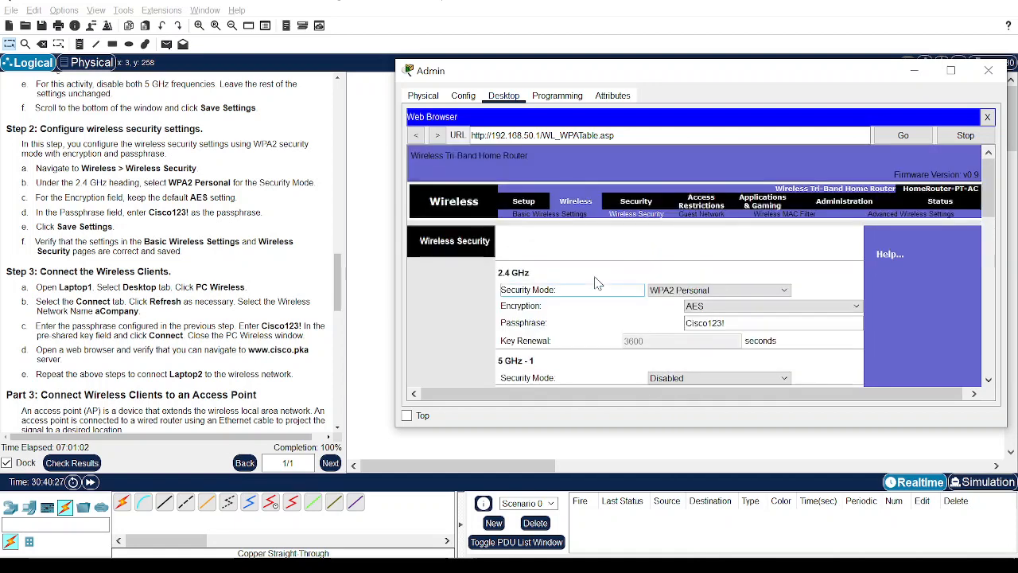
scroll(159, 262, "down", 3)
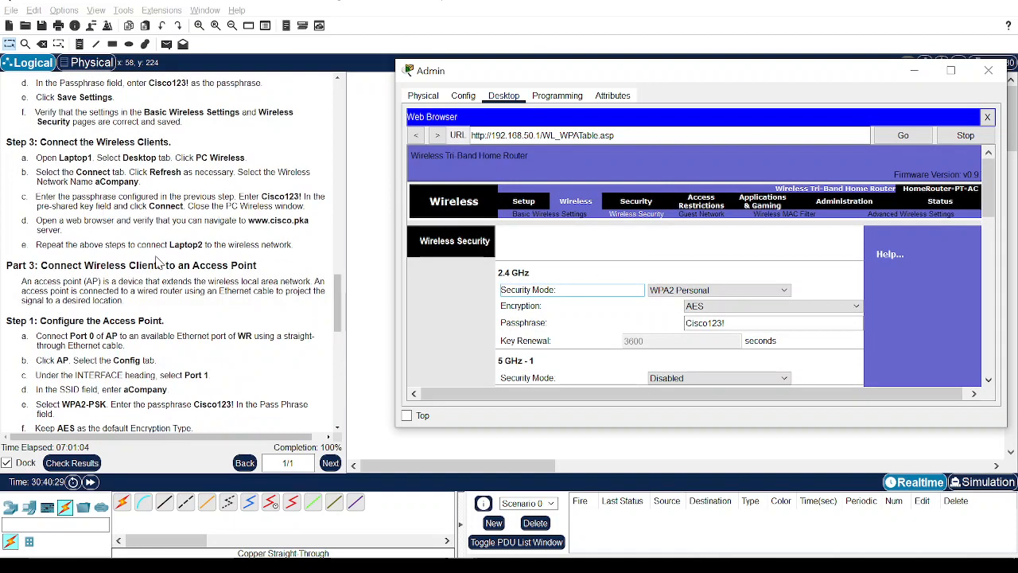
Compare the Step 2 security instructions with the 2.4 GHz and 5 GHz sections of WR's Wireless Security page.
scroll(160, 263, "up", 2)
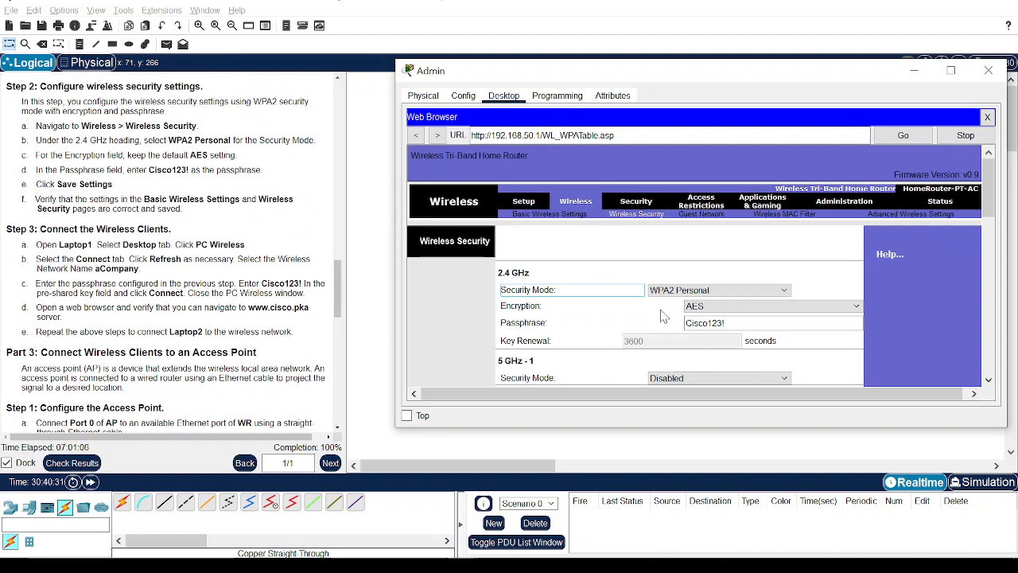
scroll(639, 286, "down", 5)
scroll(639, 286, "up", 5)
scroll(579, 318, "down", 1)
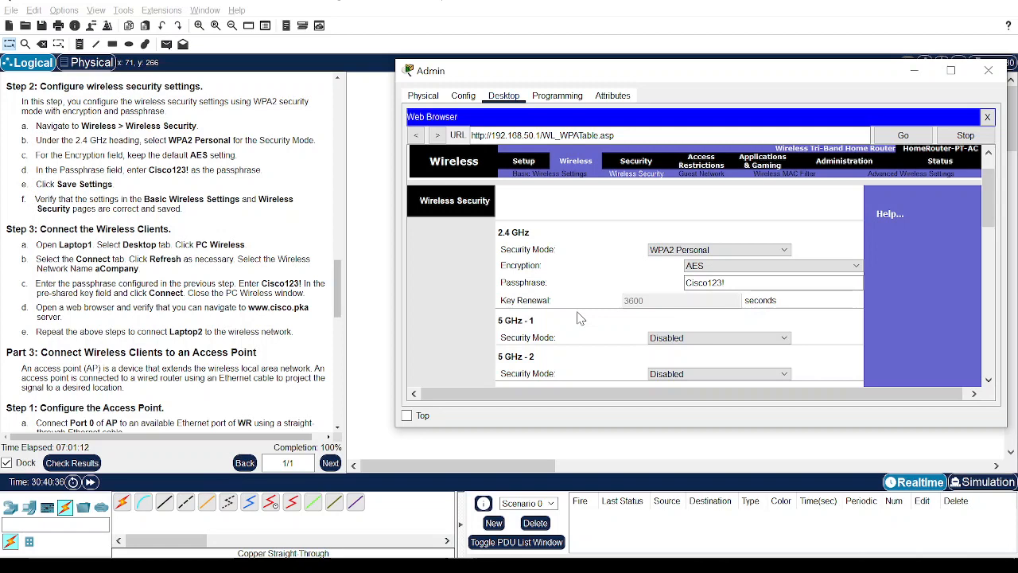
scroll(579, 319, "up", 1)
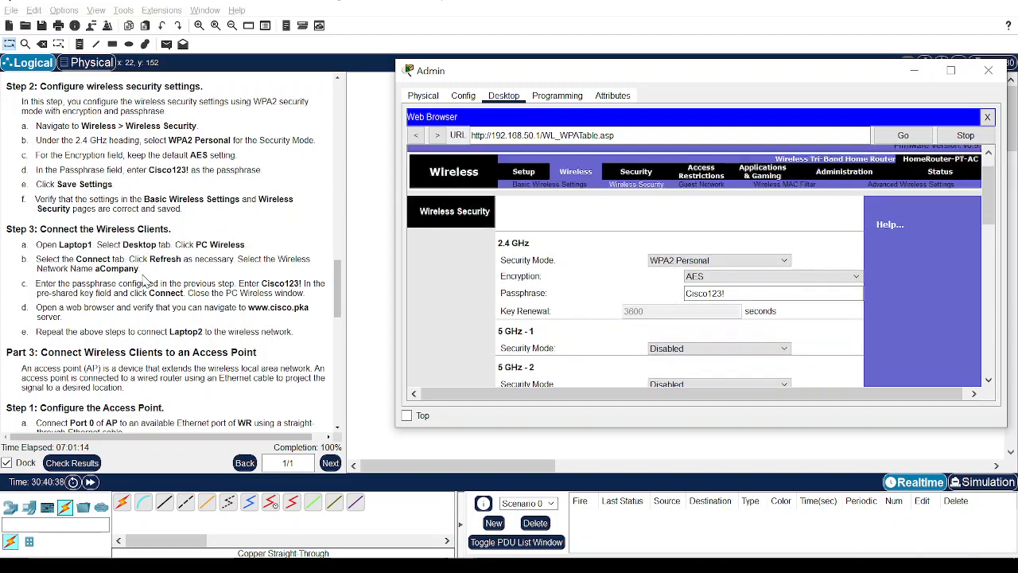
Read Part 2's Step 3 instructions for connecting the wireless clients and look over the laptops in the topology.
scroll(145, 281, "down", 1)
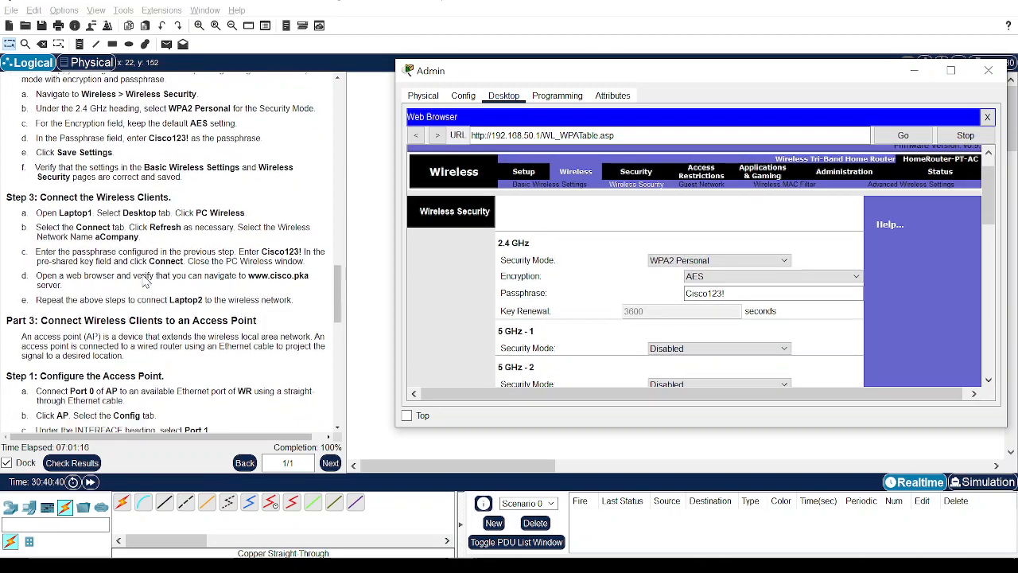
scroll(146, 281, "down", 1)
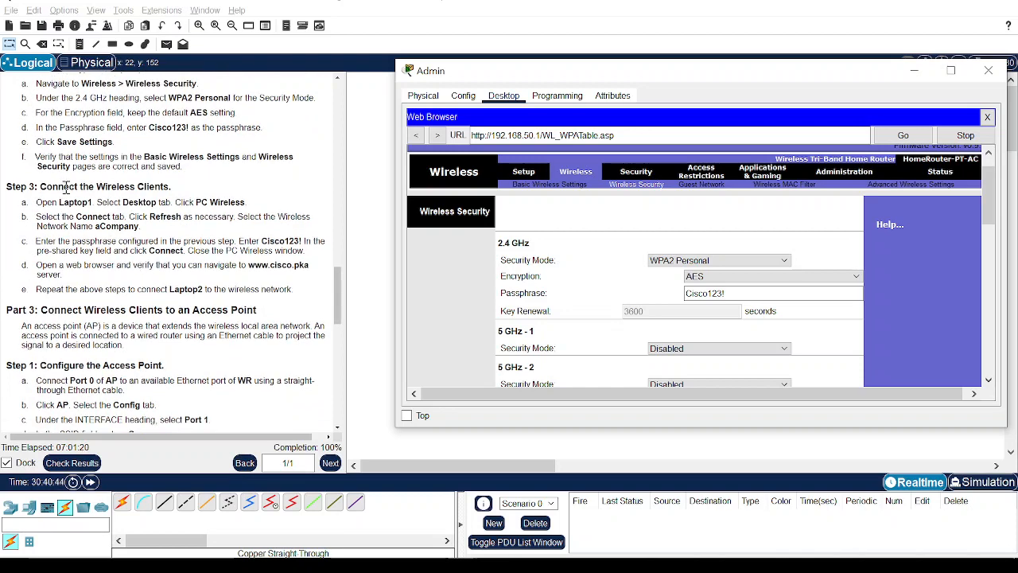
left_click_drag(60, 191, 221, 204)
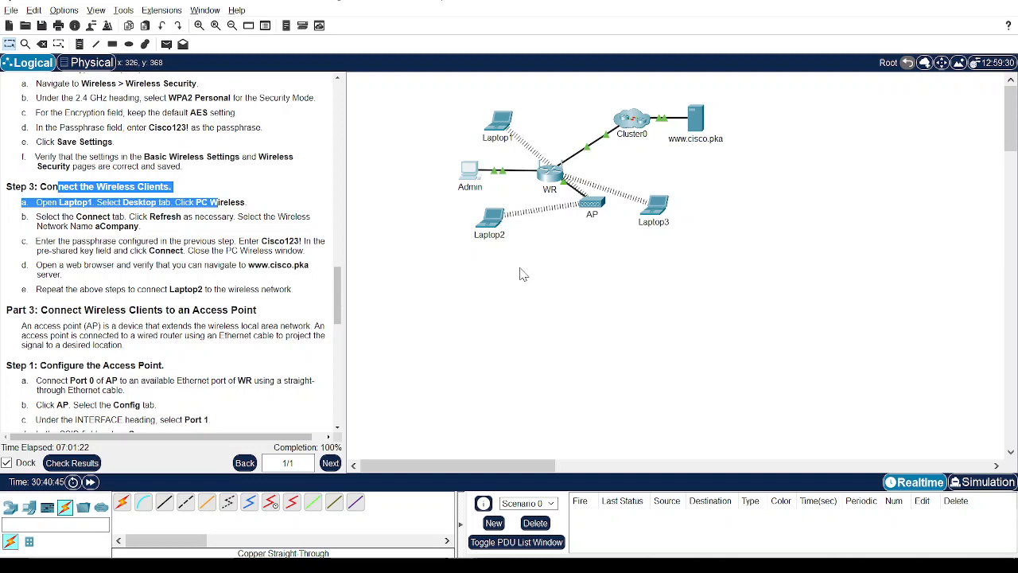
left_click(612, 298)
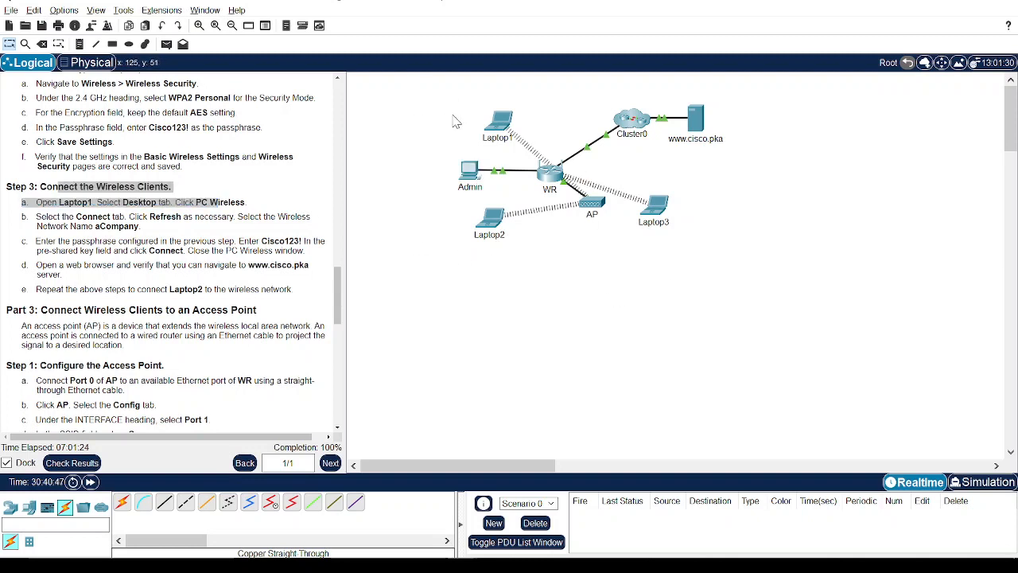
left_click_drag(453, 113, 415, 139)
left_click(97, 247)
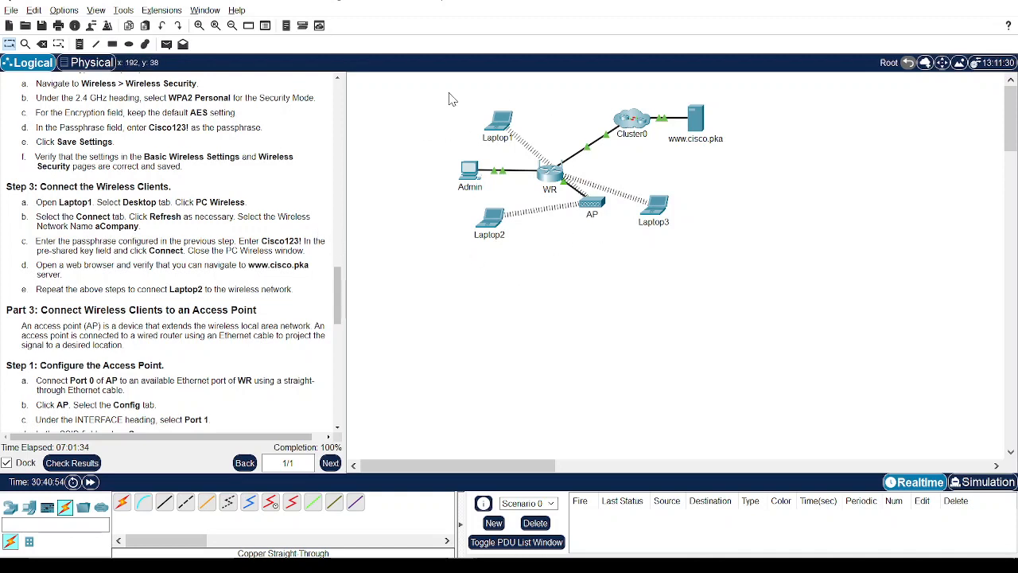
left_click_drag(449, 93, 459, 142)
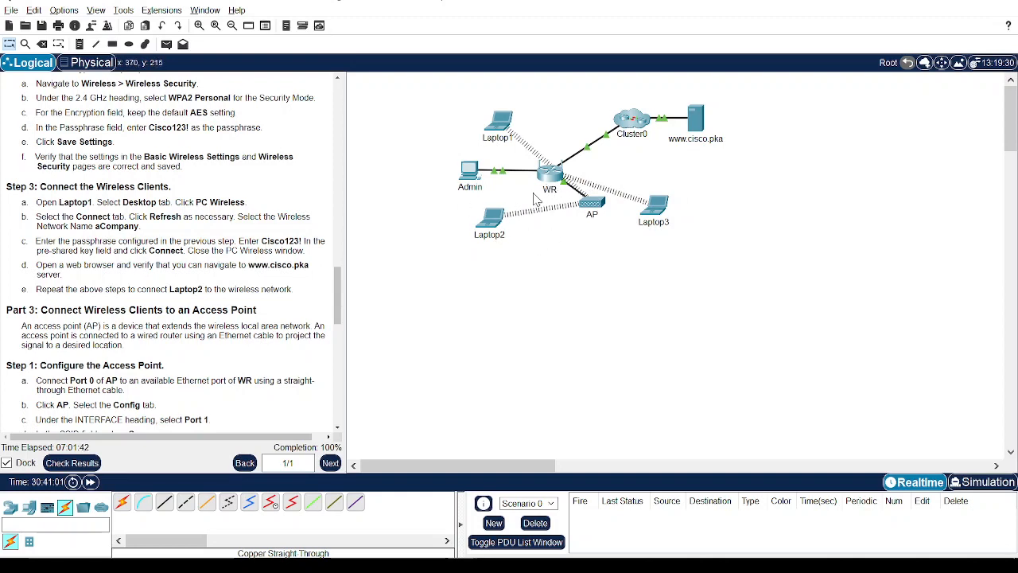
mouse_move(522, 200)
scroll(98, 167, "down", 1)
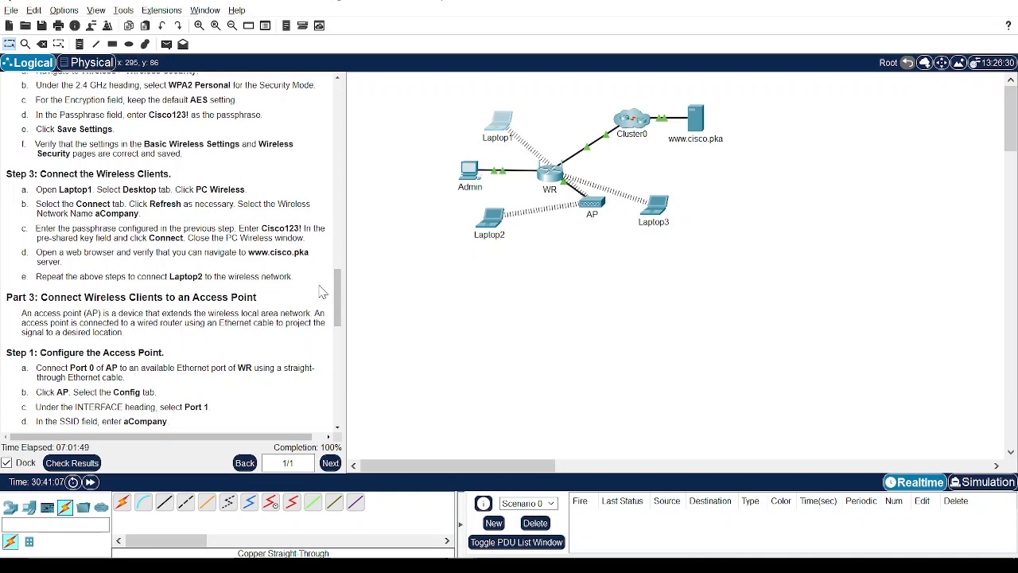
Open PC Wireless on Laptop1, refresh its list of available wireless networks, and close the Laptop1 window.
left_click(499, 124)
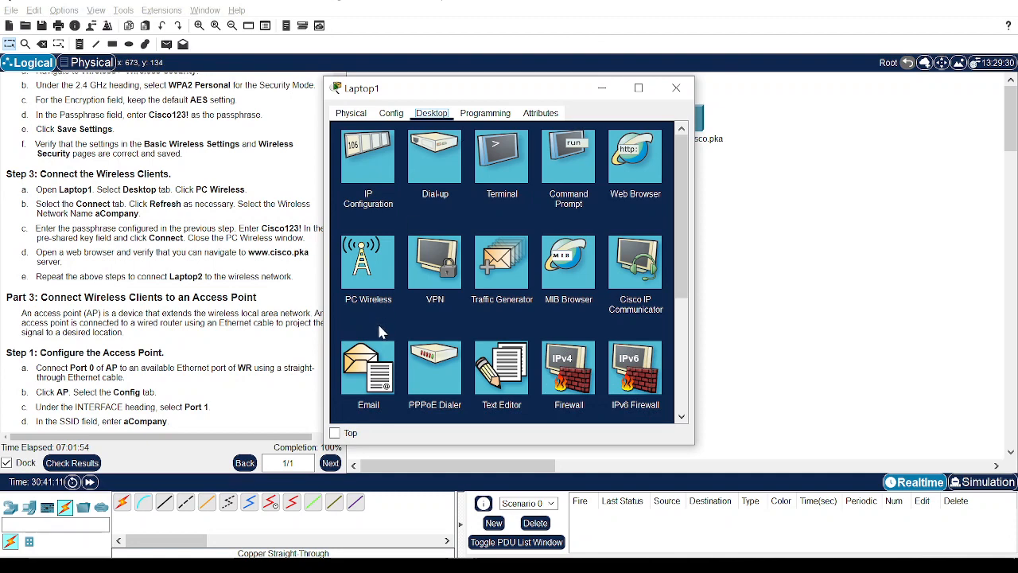
left_click(367, 271)
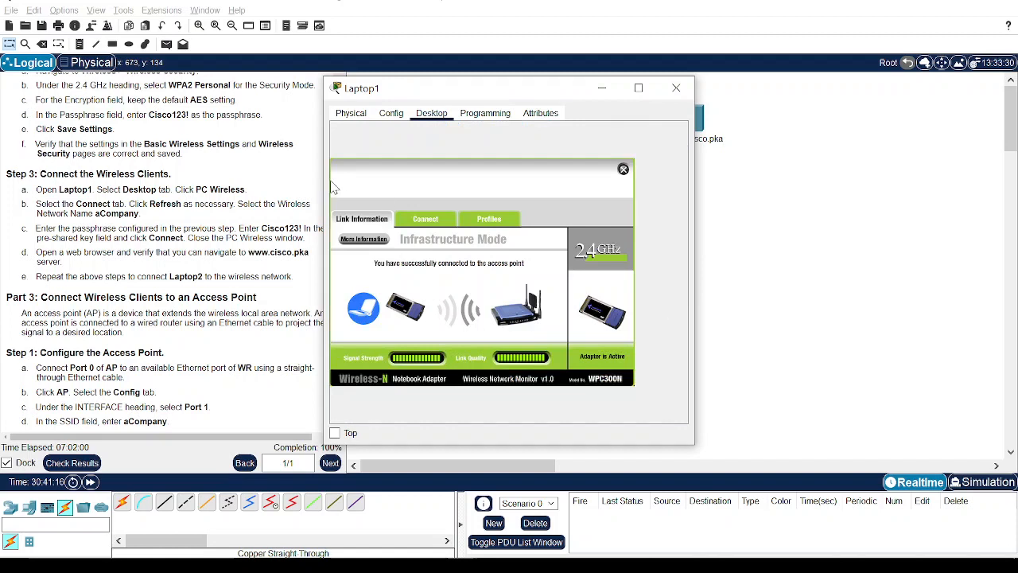
left_click(427, 220)
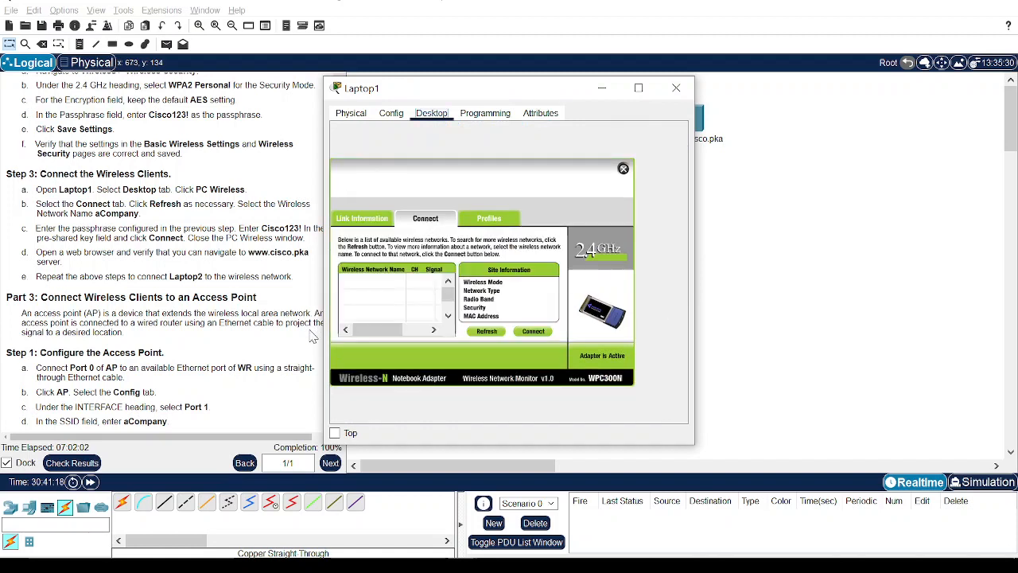
left_click(483, 333)
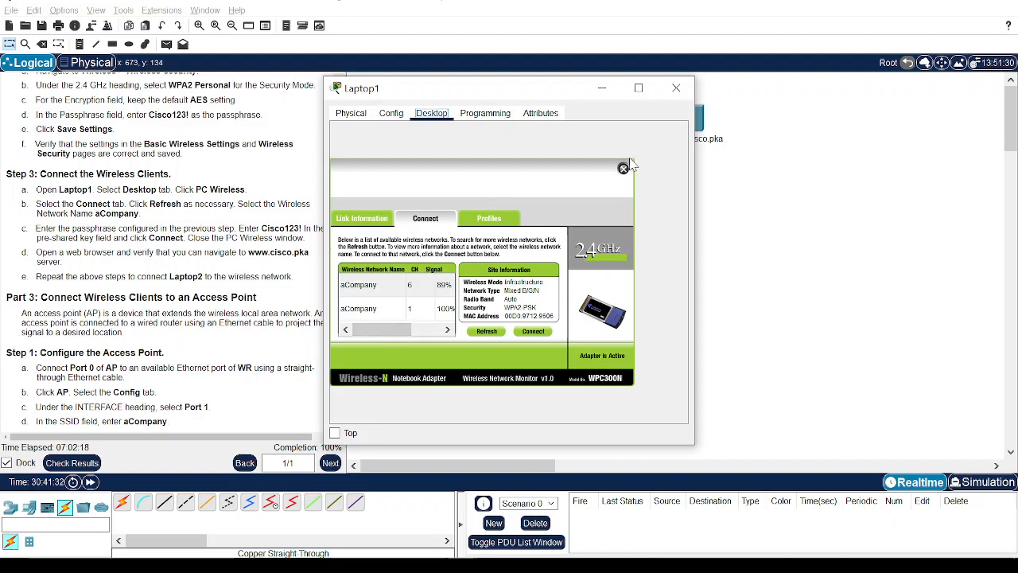
left_click(676, 88)
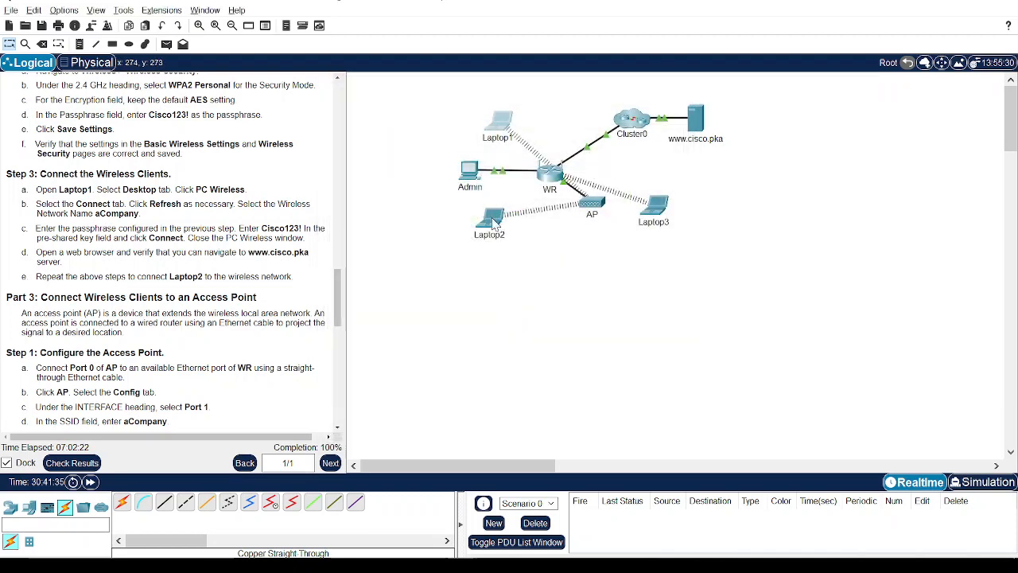
Read Part 3's introduction and the Step 1 instructions for configuring the access point.
scroll(119, 239, "down", 4)
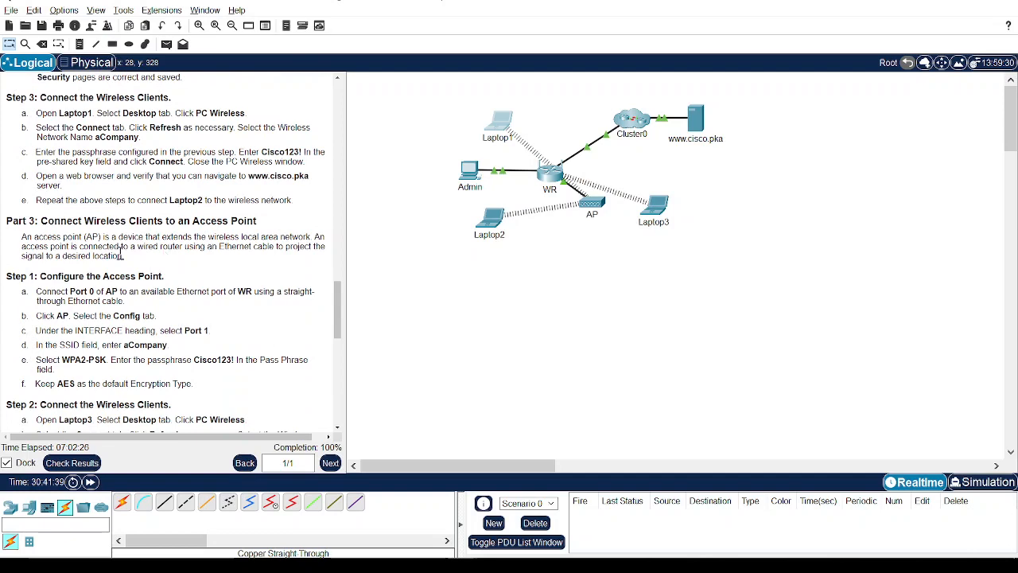
scroll(120, 251, "down", 2)
left_click_drag(49, 240, 196, 253)
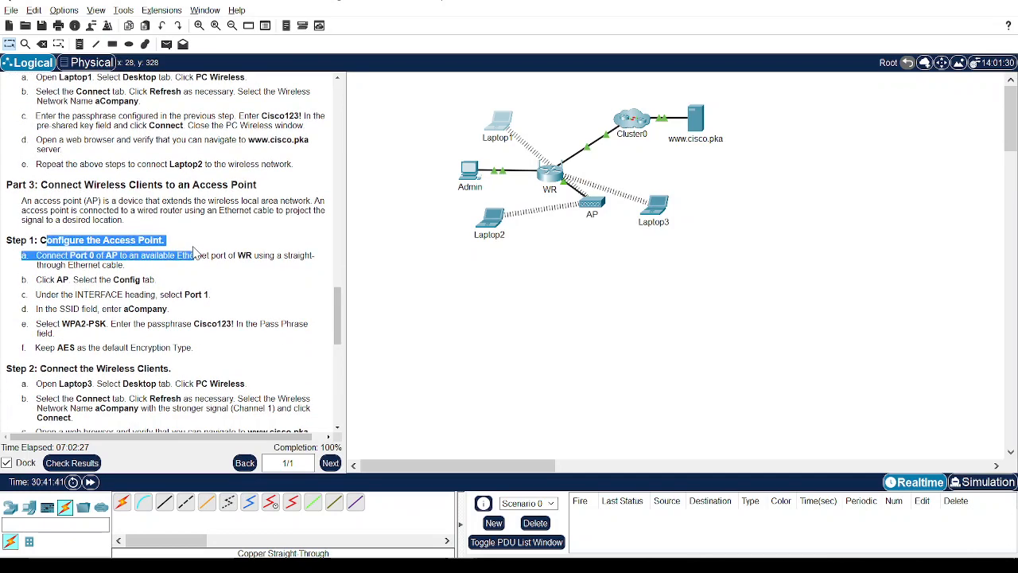
left_click(198, 253)
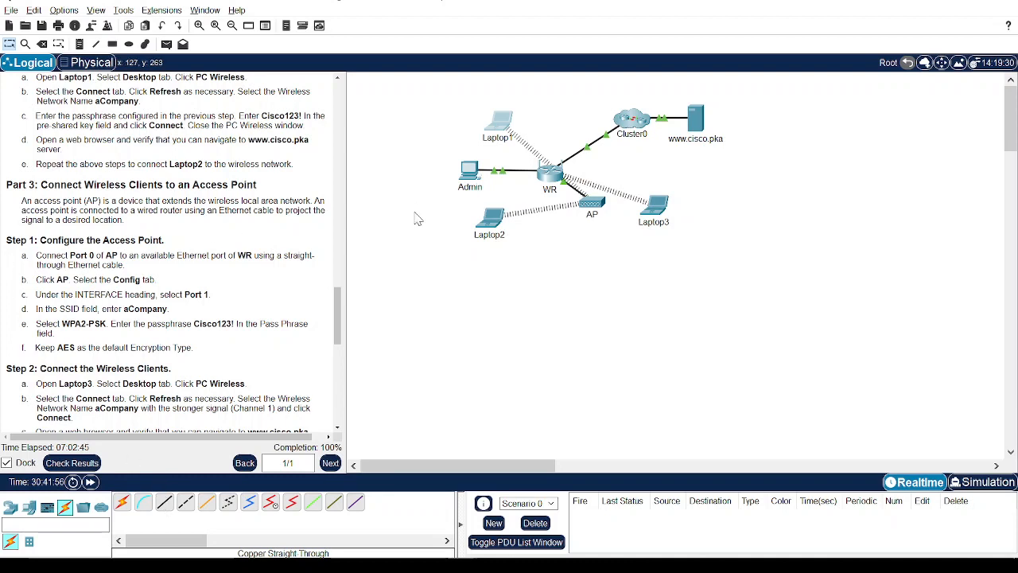
scroll(220, 227, "down", 3)
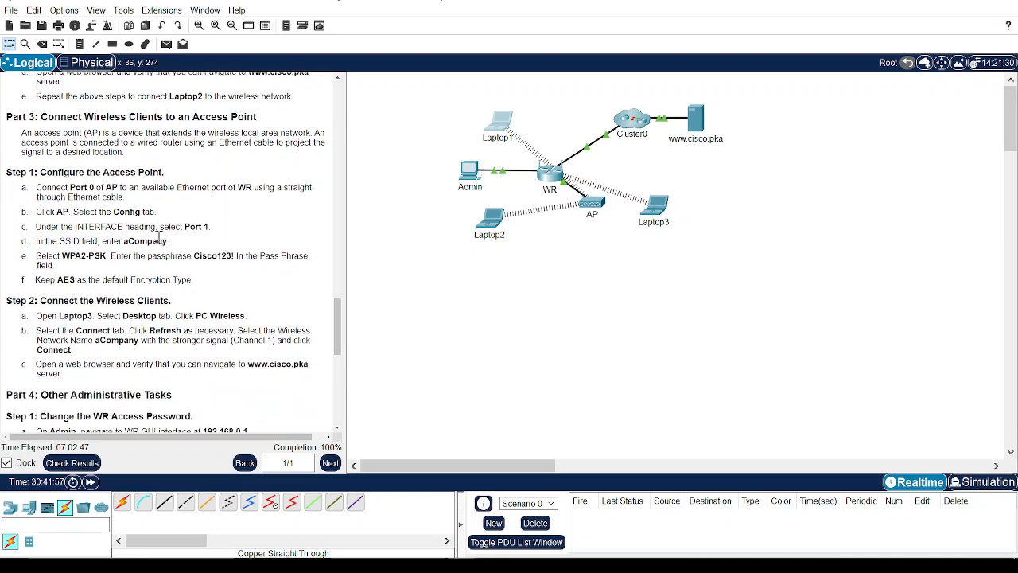
Open AP's Port 1 configuration, check its SSID field, and reposition the AP window over the topology.
left_click(588, 204)
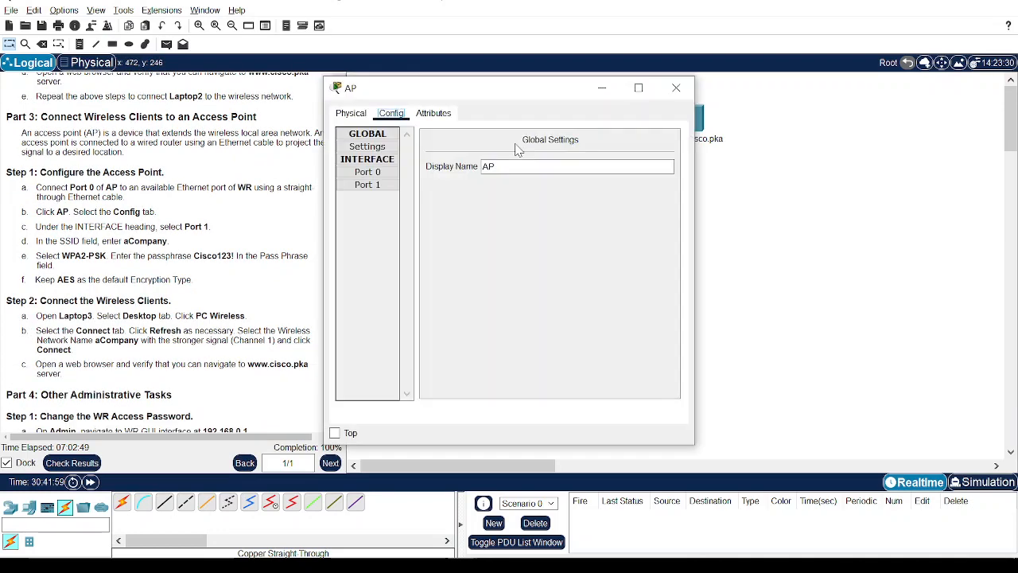
left_click(364, 188)
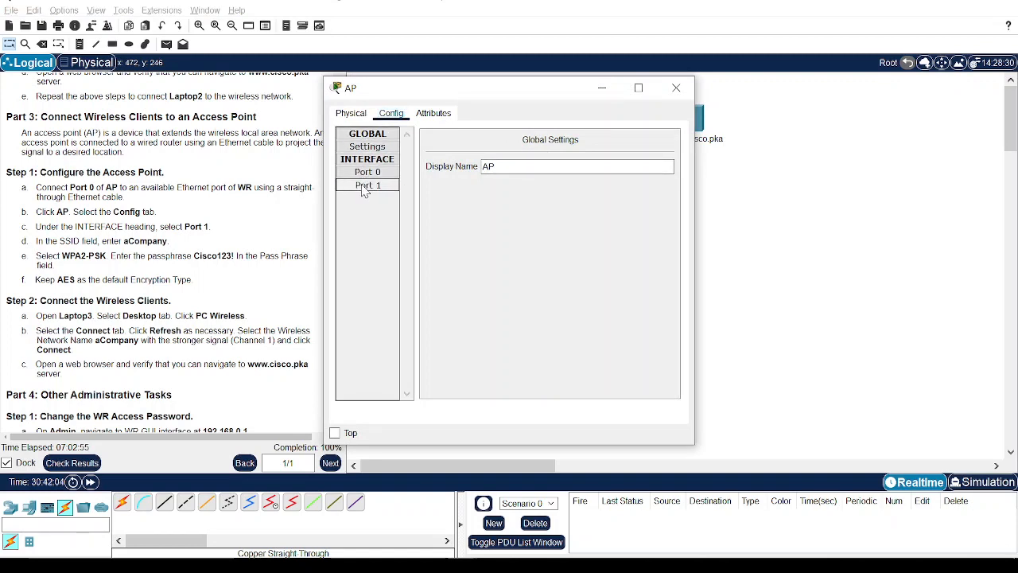
left_click(376, 191)
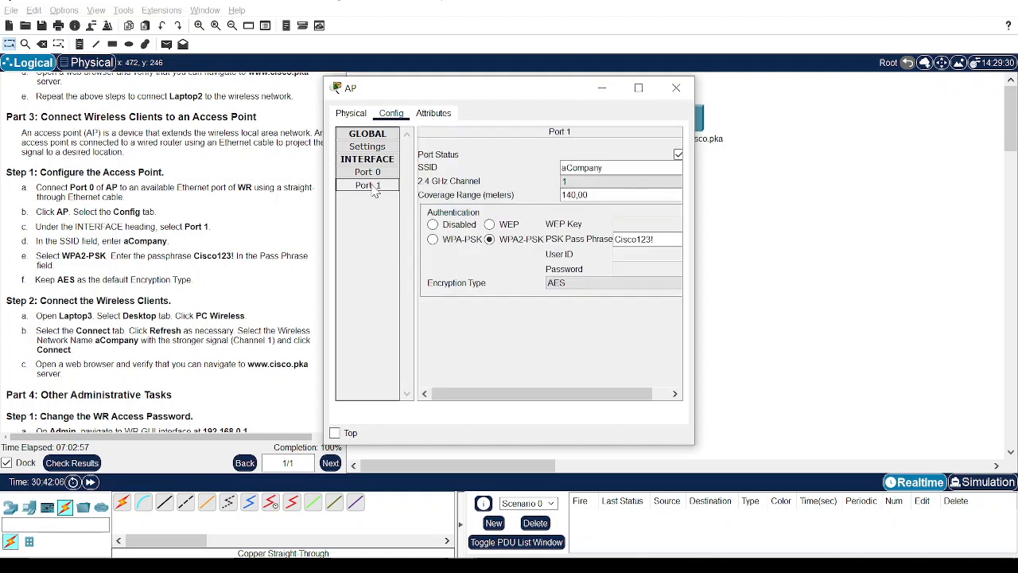
left_click(606, 169)
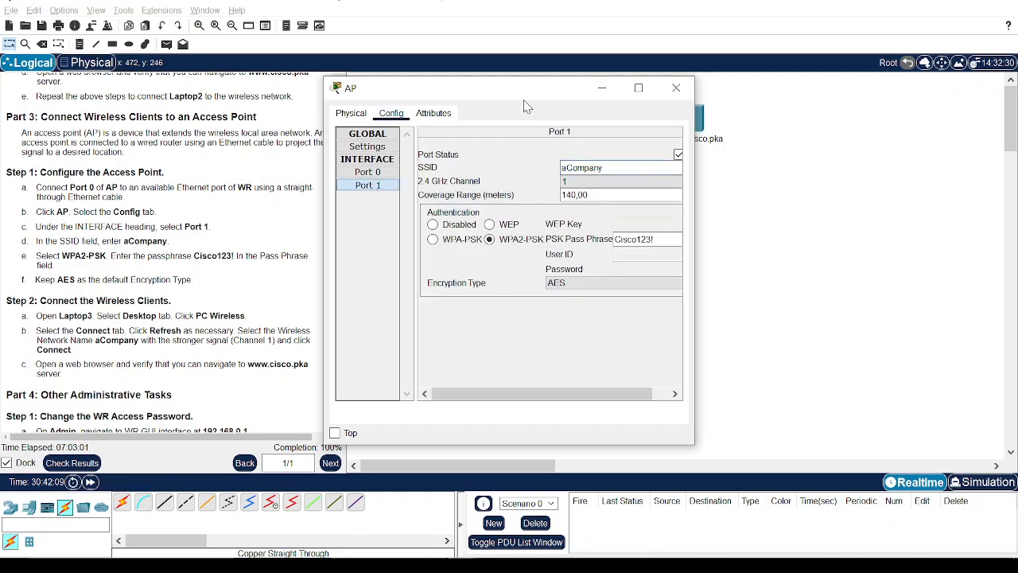
left_click_drag(491, 90, 589, 231)
key("alt+Tab")
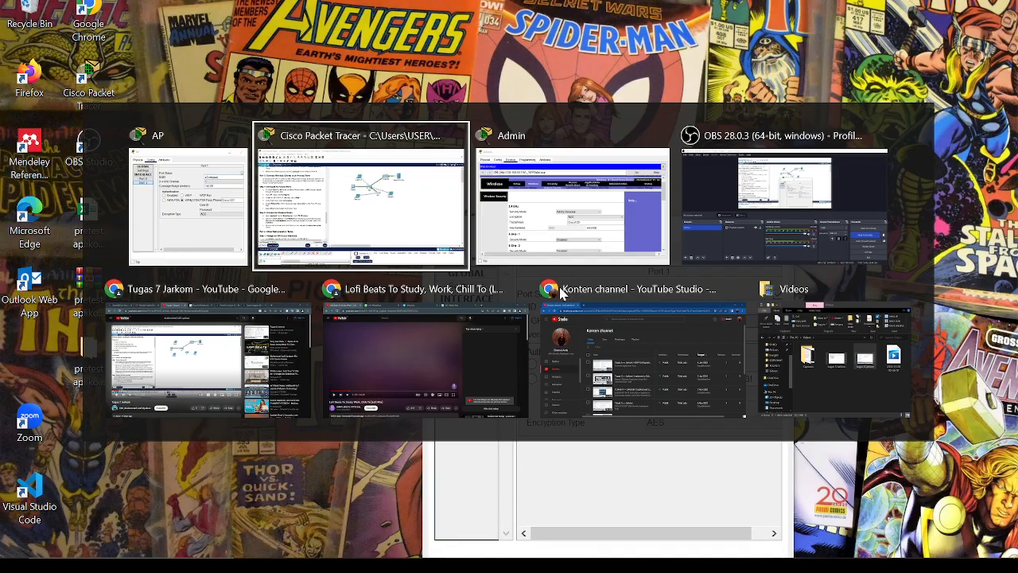
key("alt+Tab")
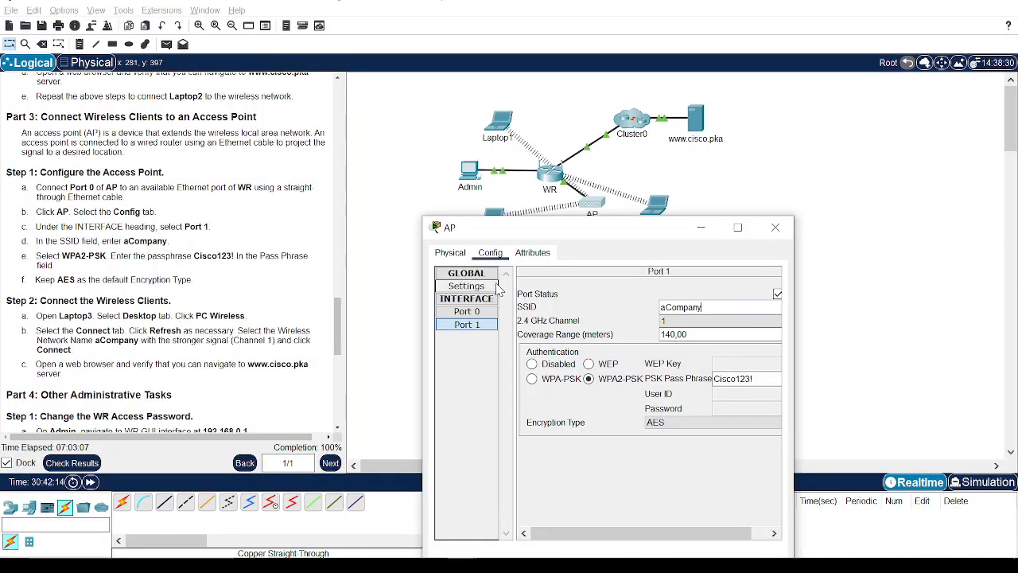
left_click_drag(559, 232, 524, 128)
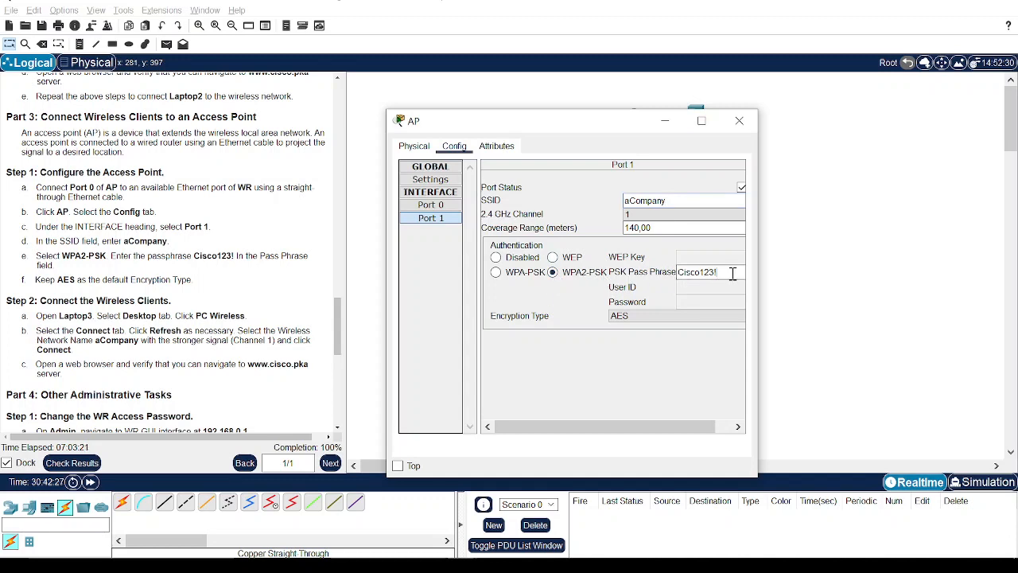
Check the PSK pass phrase field in AP's Port 1 settings and close the AP window.
left_click_drag(733, 273, 666, 273)
left_click(552, 365)
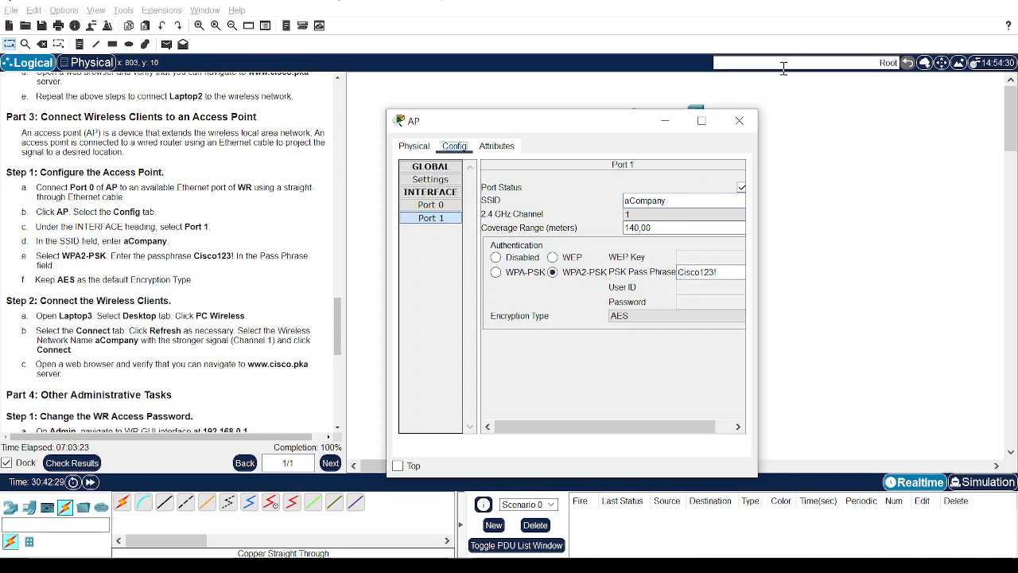
left_click(739, 121)
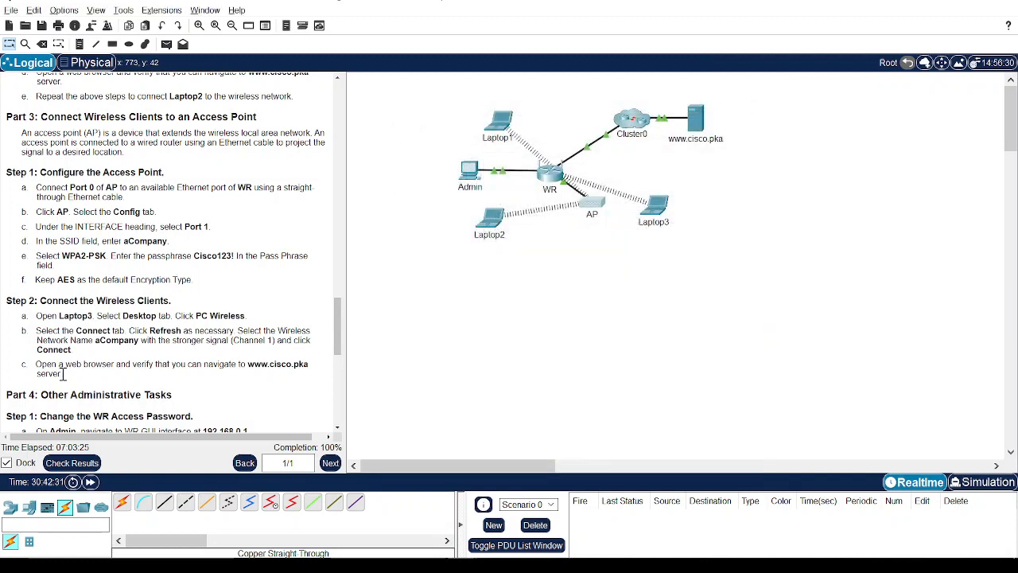
Read Part 4's Step 1 instructions for changing the WR access password and look over WR and AP in the topology.
scroll(64, 374, "down", 4)
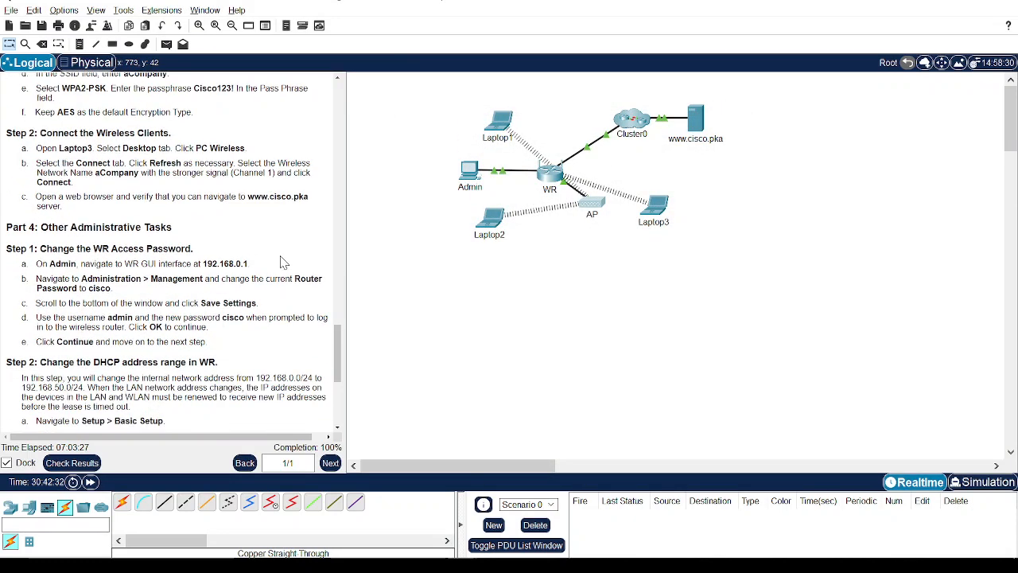
scroll(119, 259, "down", 1)
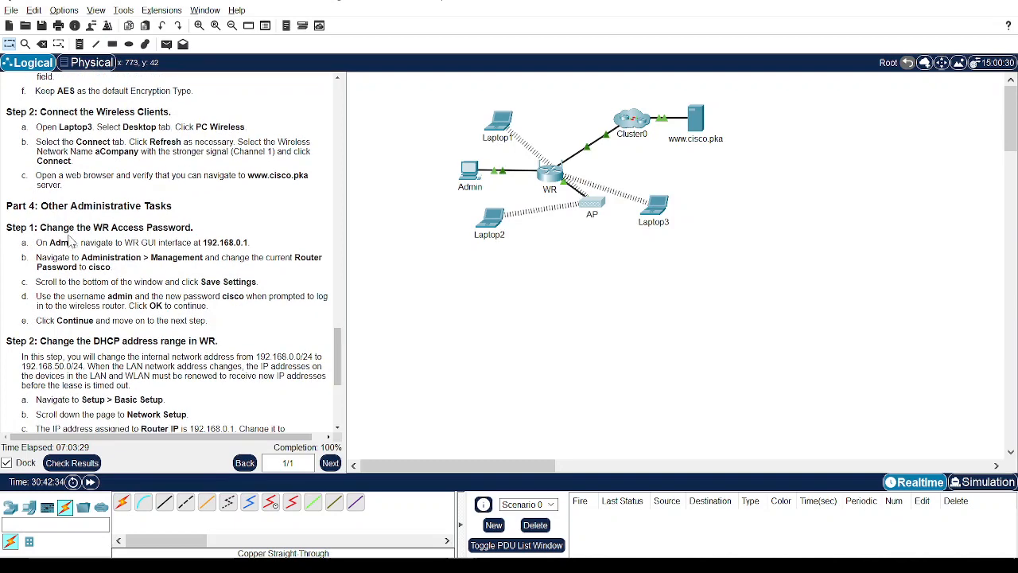
left_click_drag(38, 227, 246, 229)
left_click(239, 229)
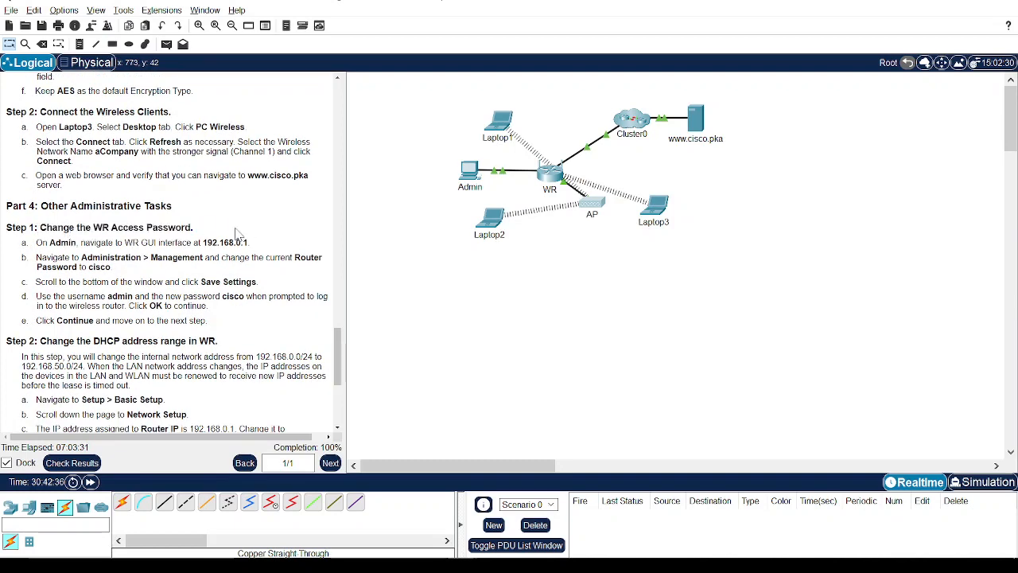
left_click_drag(124, 227, 176, 227)
left_click(269, 226)
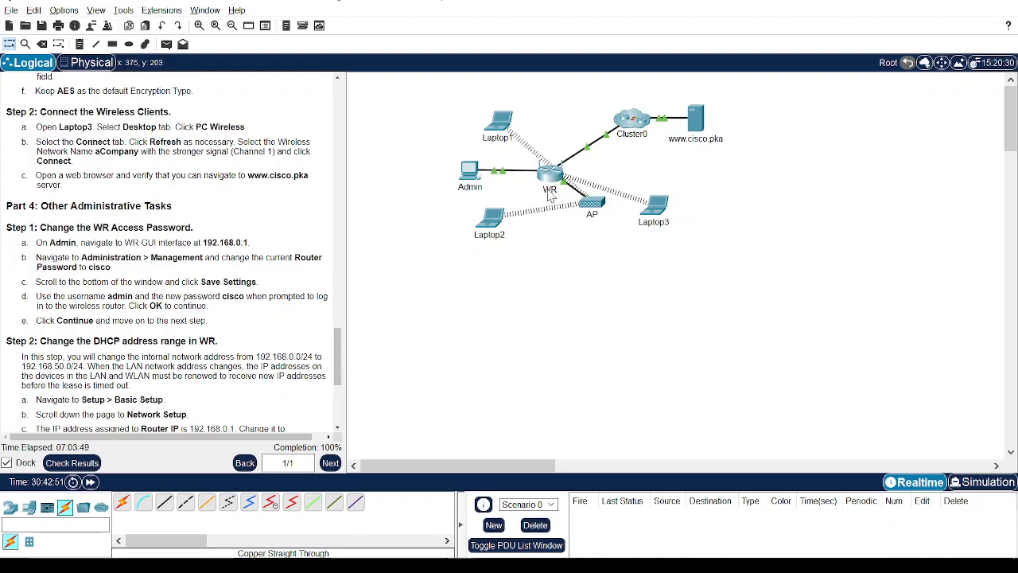
mouse_move(539, 168)
mouse_move(600, 226)
left_click_drag(588, 232, 573, 264)
left_click(417, 273)
Read through Part 4's administrative instructions, moving on to Step 2 about changing the DHCP address range in WR.
scroll(37, 243, "down", 1)
scroll(37, 244, "down", 2)
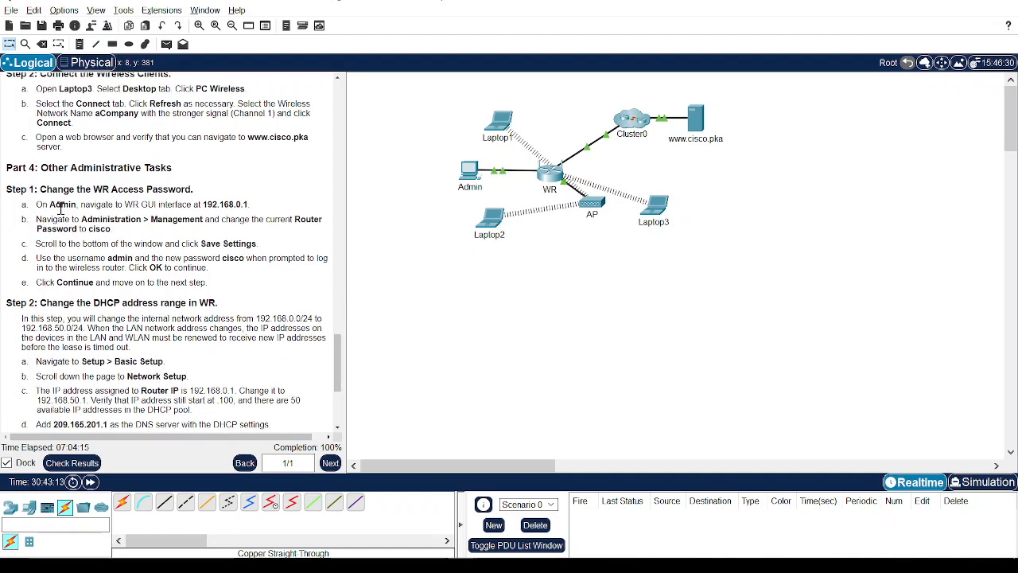
scroll(183, 258, "down", 3)
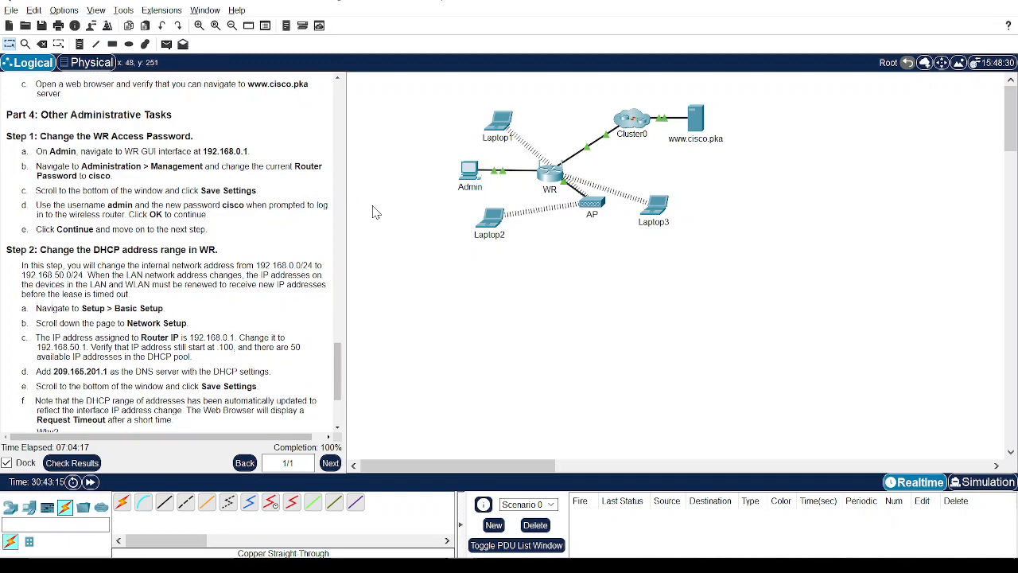
scroll(216, 249, "down", 4)
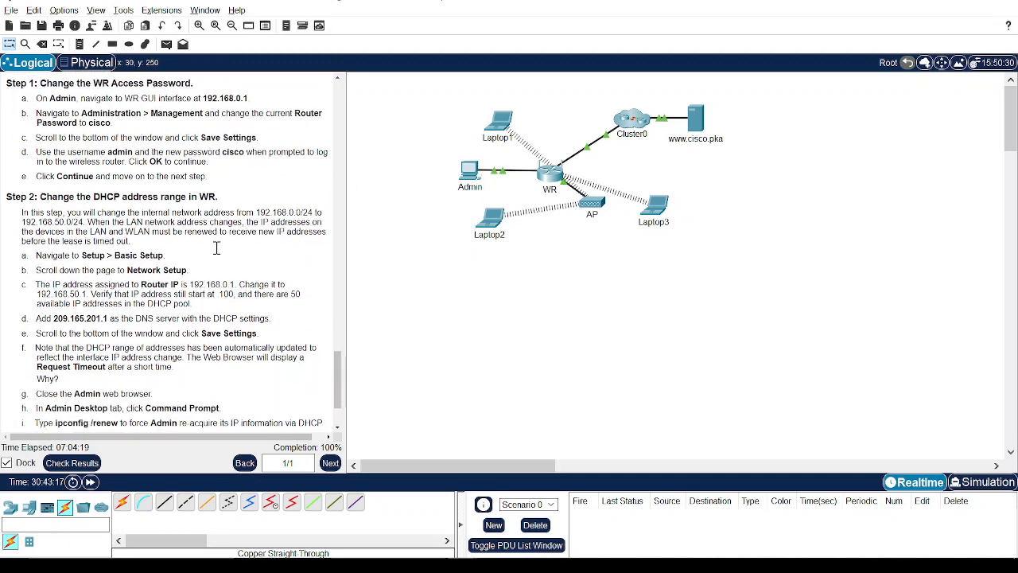
Read Part 4's Step 2 instructions for changing the DHCP address range in WR through to their end.
scroll(133, 254, "down", 1)
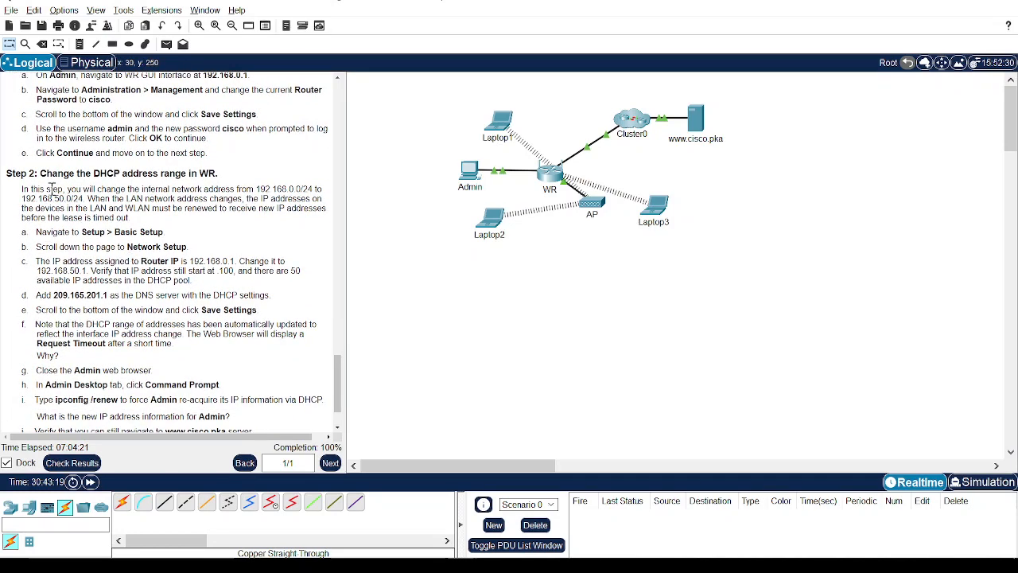
scroll(51, 189, "down", 3)
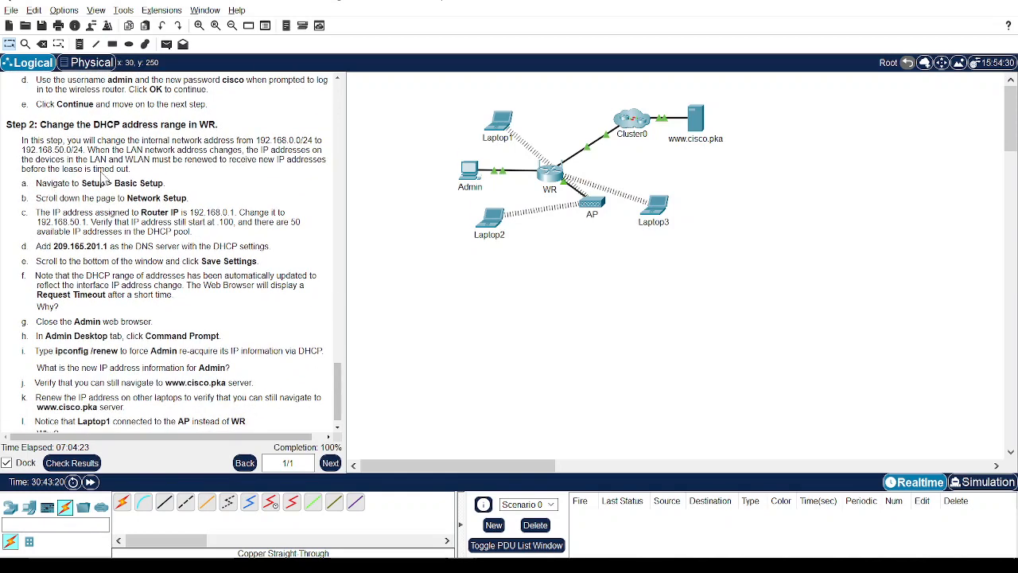
left_click_drag(46, 125, 123, 121)
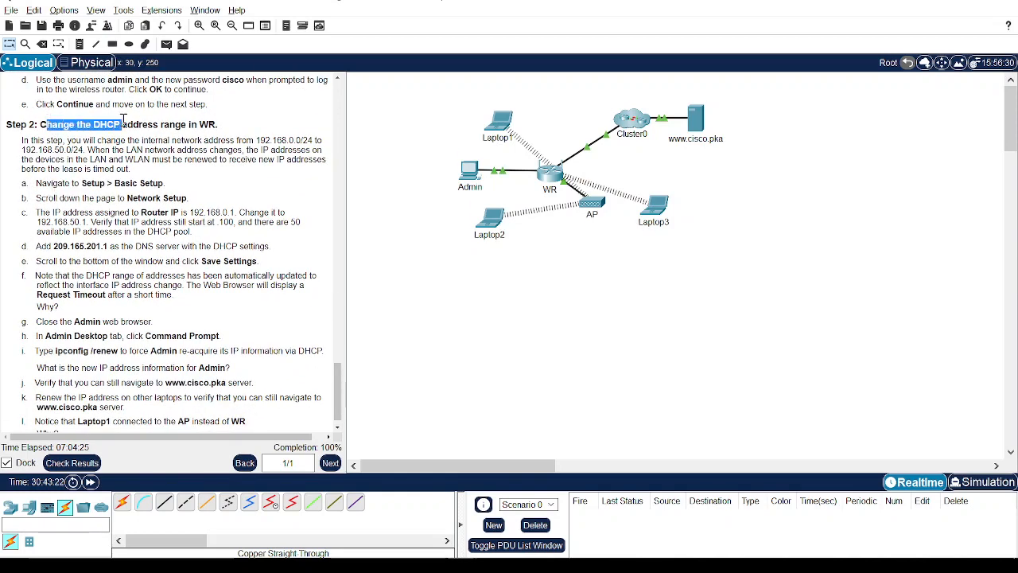
left_click(83, 125)
triple_click(114, 125)
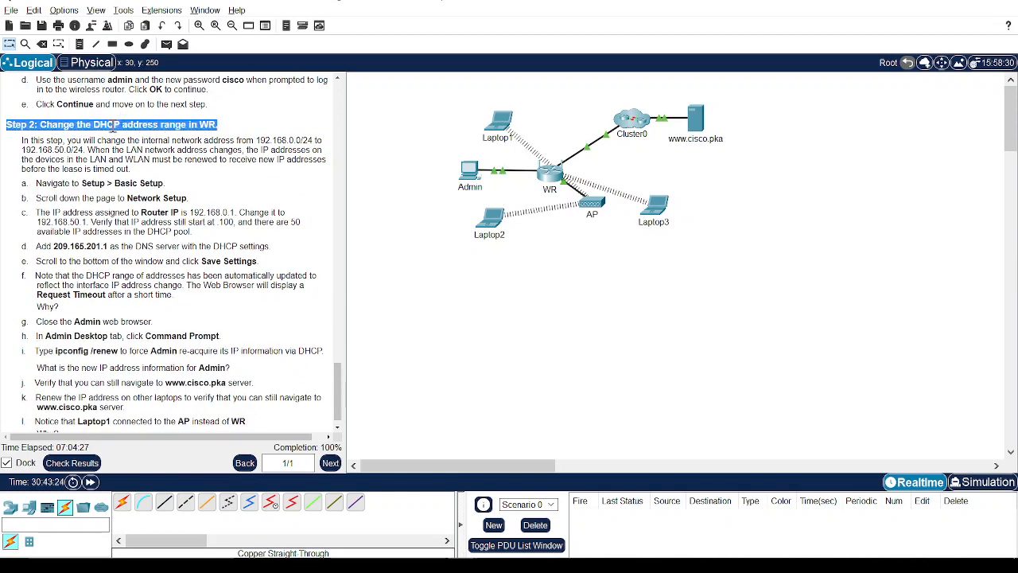
left_click(109, 136)
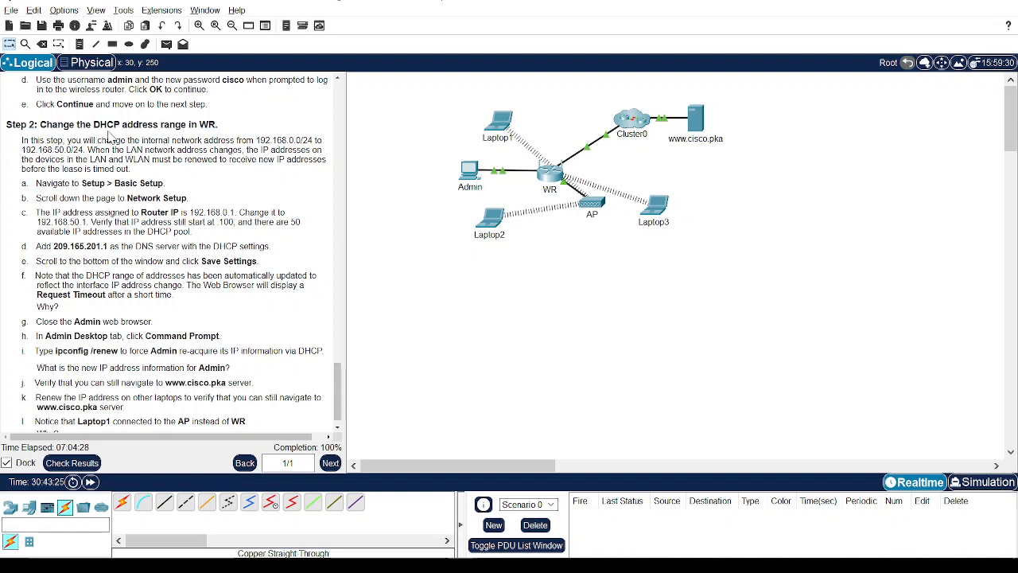
triple_click(182, 125)
left_click(155, 127)
scroll(182, 310, "down", 1)
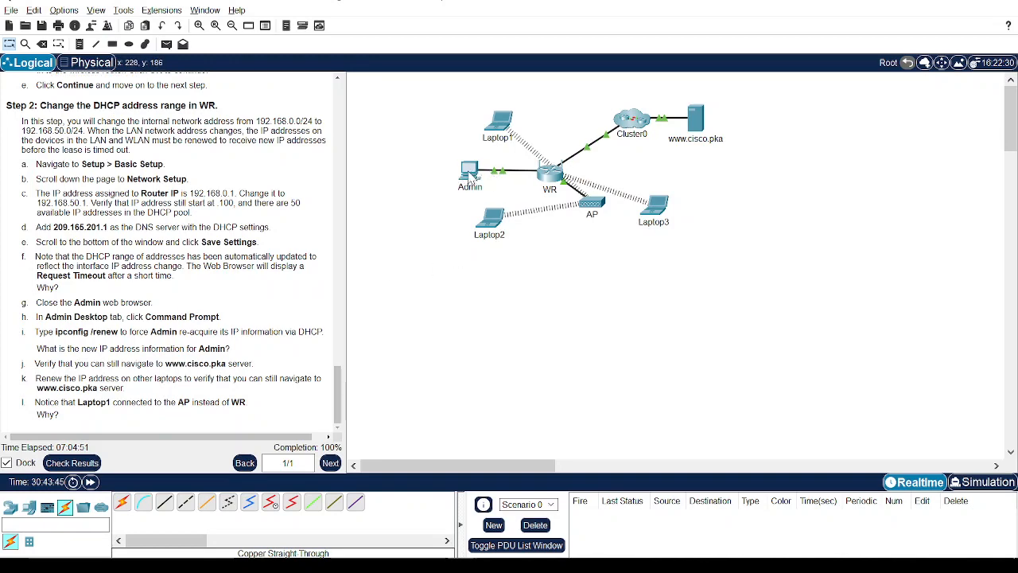
Open WR's Basic Setup page in Admin's web browser and examine the router IP and DHCP server settings under Network Setup.
left_click(469, 175)
scroll(634, 250, "down", 4)
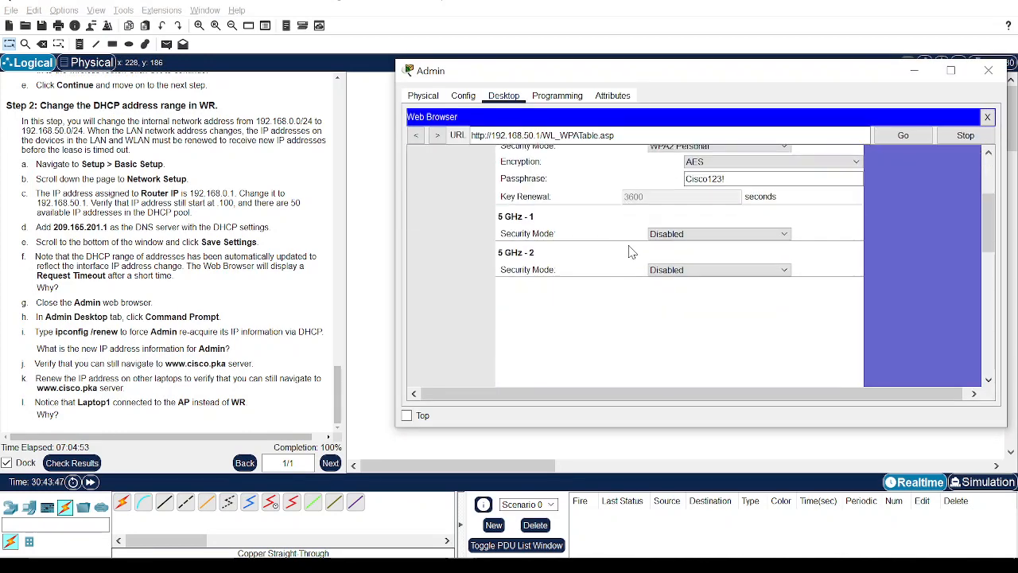
scroll(633, 250, "up", 5)
left_click(524, 202)
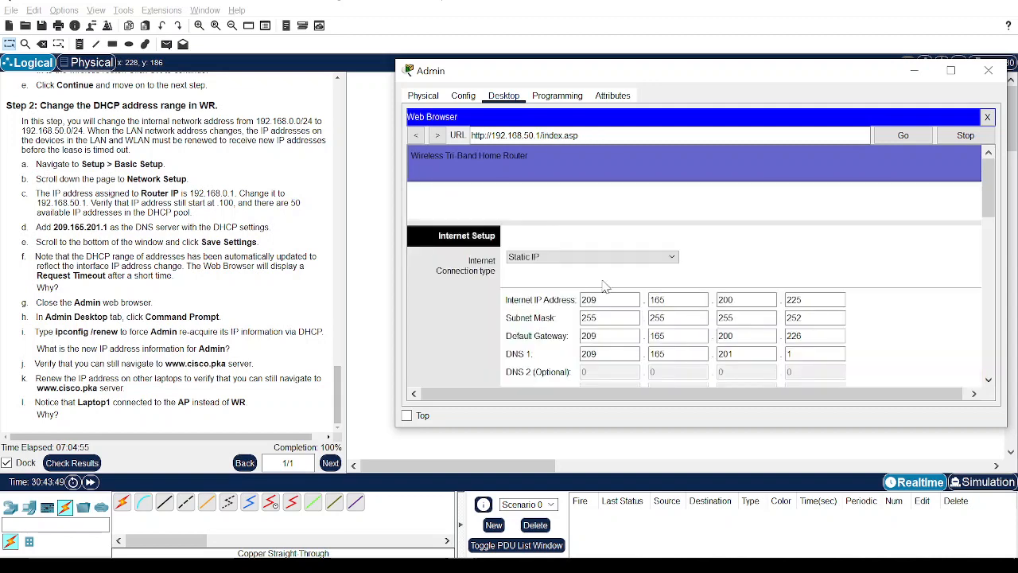
scroll(676, 238, "down", 5)
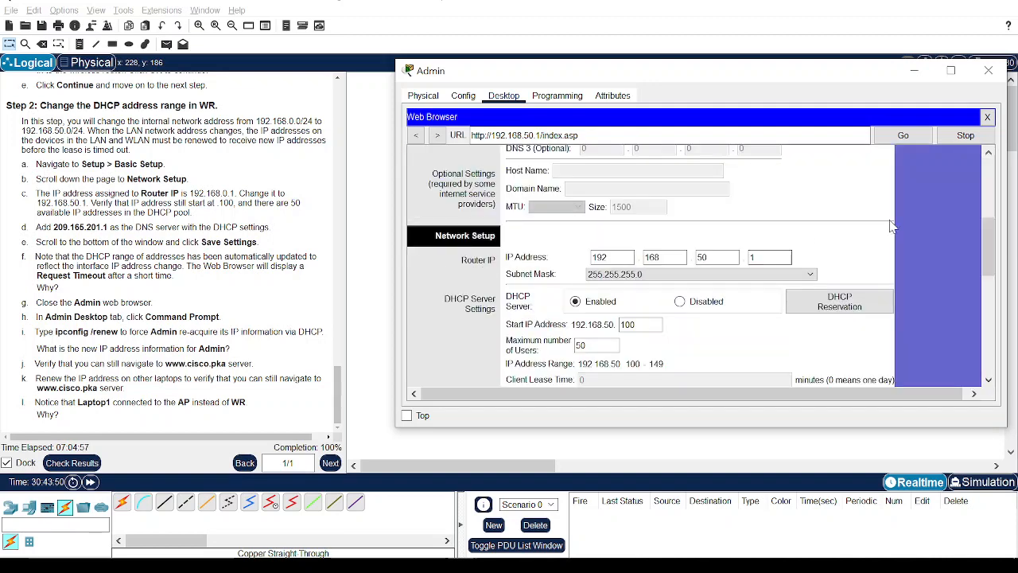
scroll(861, 213, "down", 1)
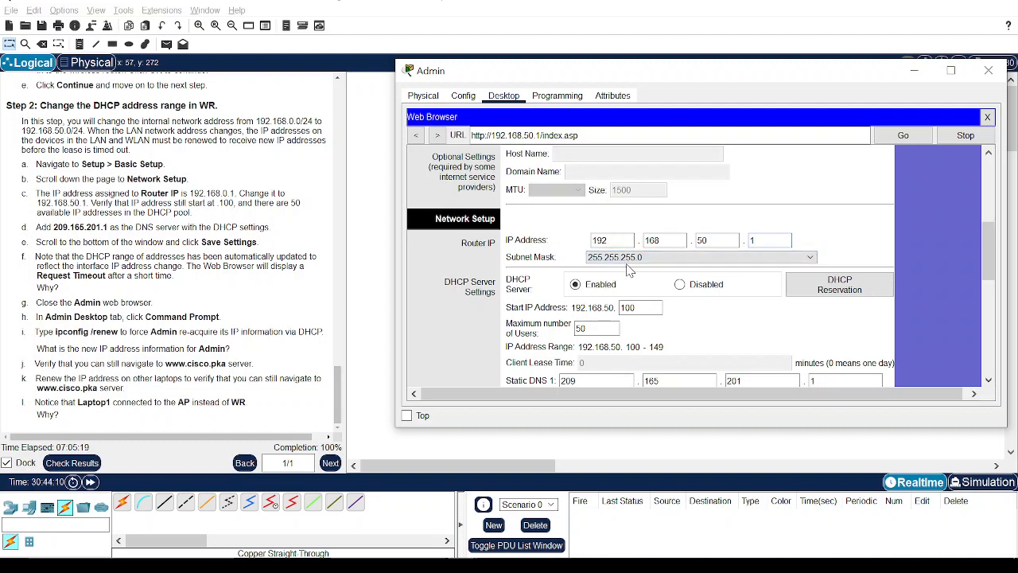
scroll(606, 259, "down", 4)
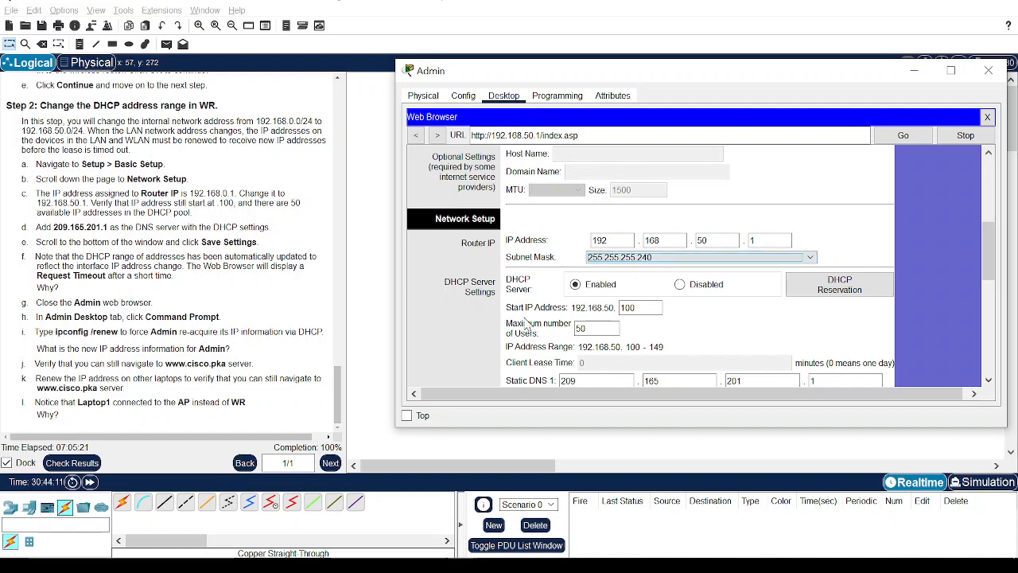
left_click(465, 318)
scroll(466, 318, "down", 3)
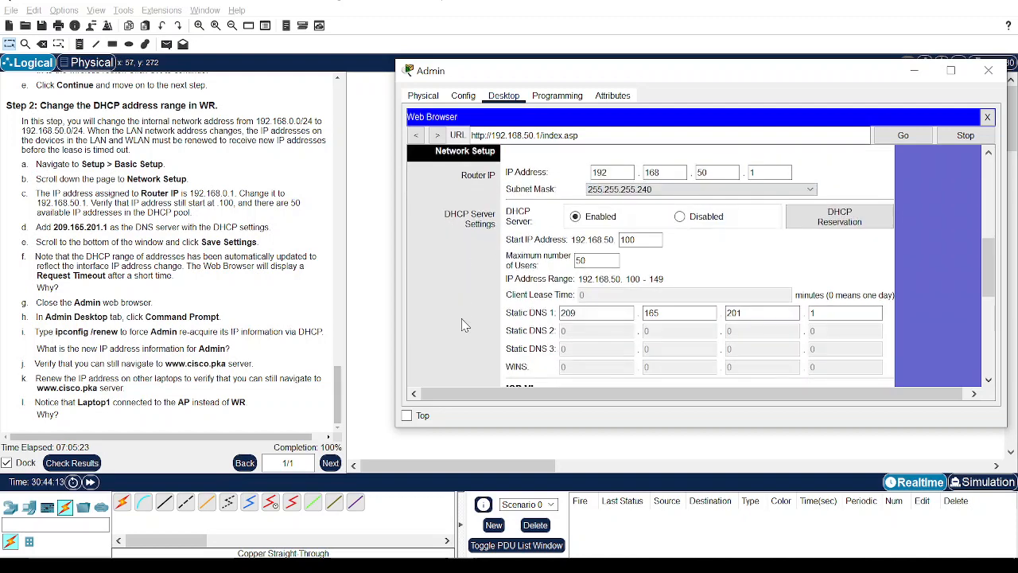
Check the DHCP start IP address and maximum number of users, and reposition the Admin window beside the instructions.
left_click(636, 241)
key("shift+Home")
double_click(598, 260)
left_click(619, 262)
scroll(636, 268, "down", 1)
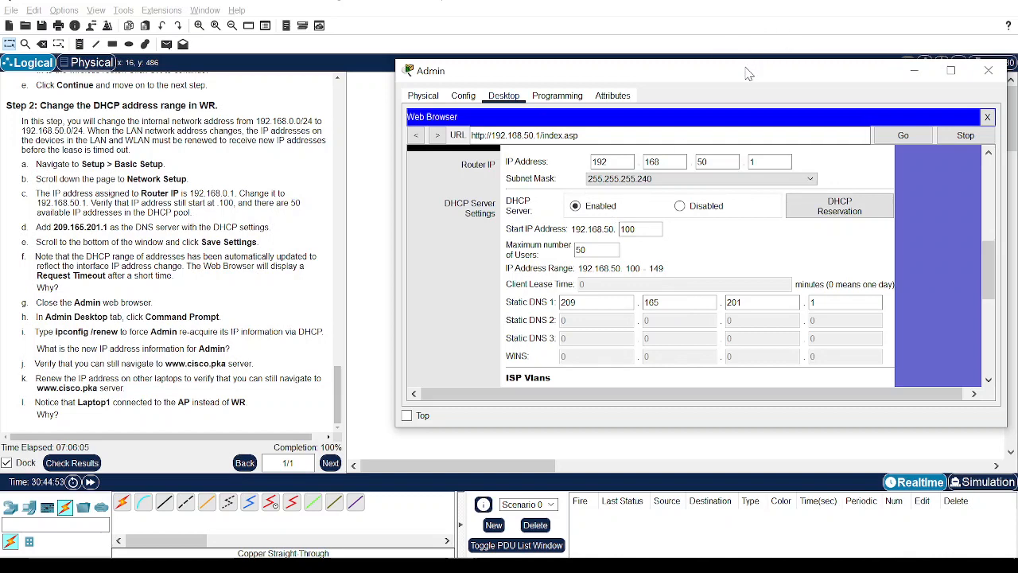
left_click_drag(742, 76, 725, 77)
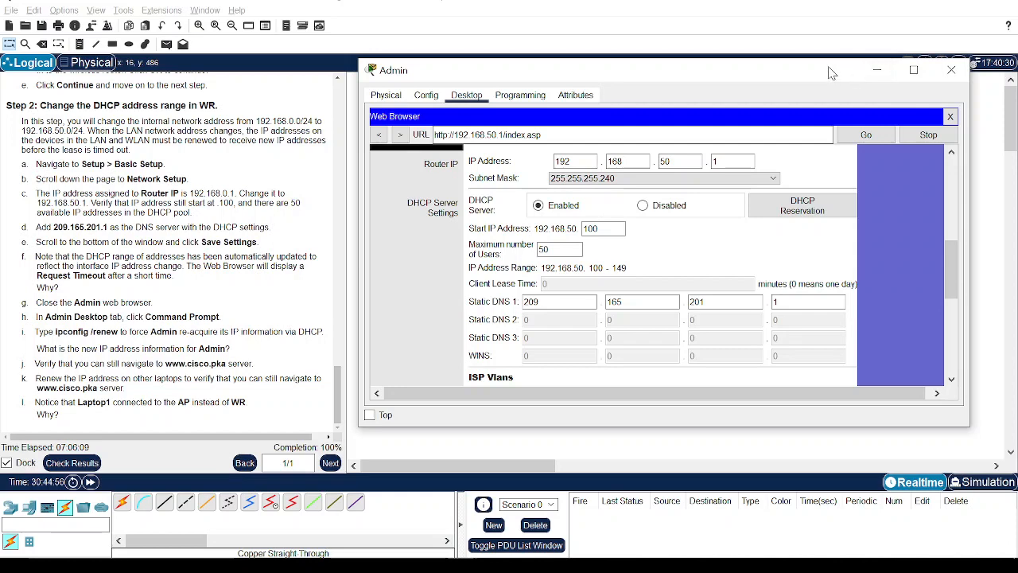
left_click_drag(829, 67, 836, 61)
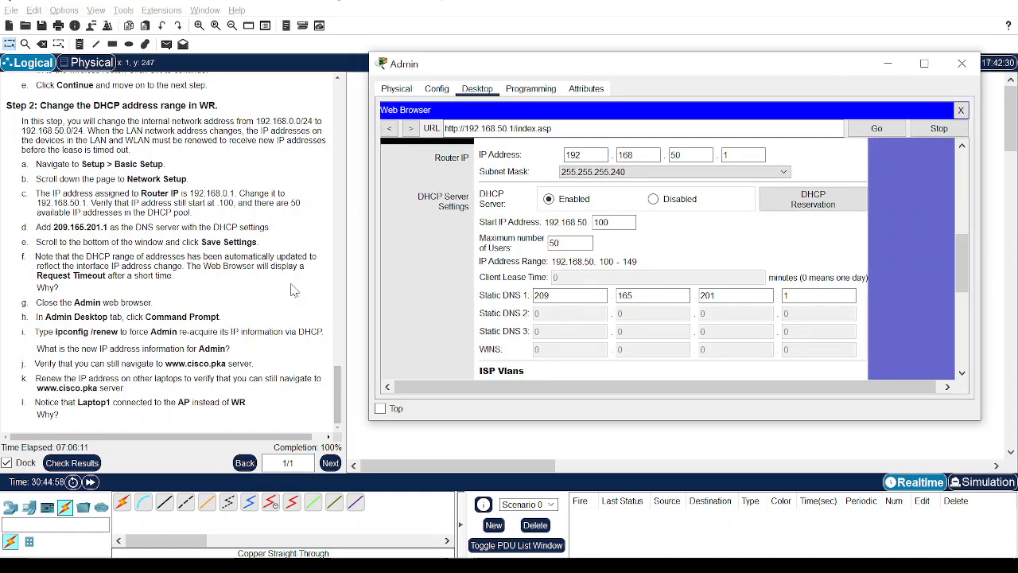
Read the instructions for closing Admin's web browser and opening the Command Prompt, and look over the topology.
left_click(127, 300)
scroll(127, 300, "up", 3)
scroll(127, 300, "down", 3)
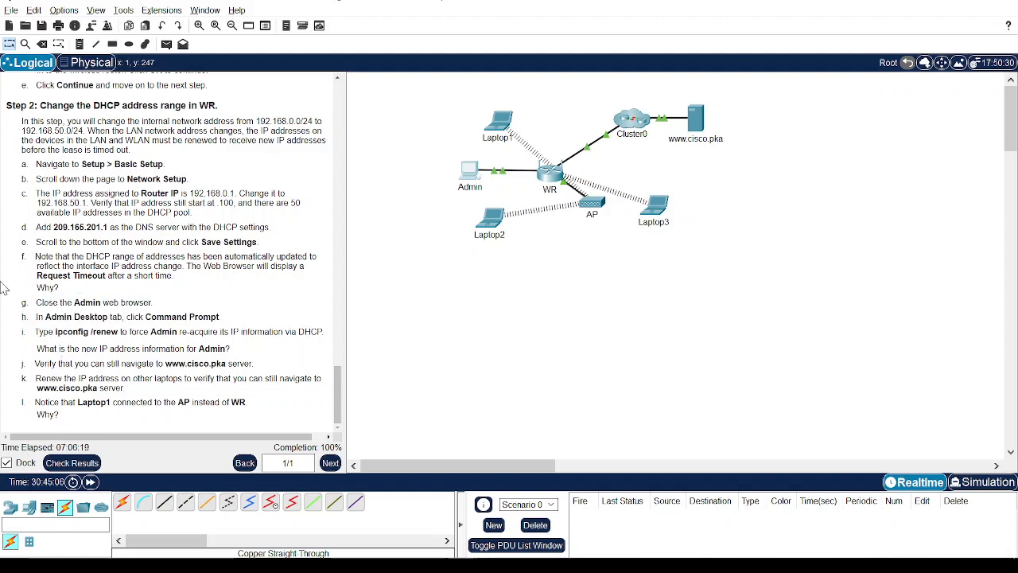
left_click_drag(127, 317, 251, 317)
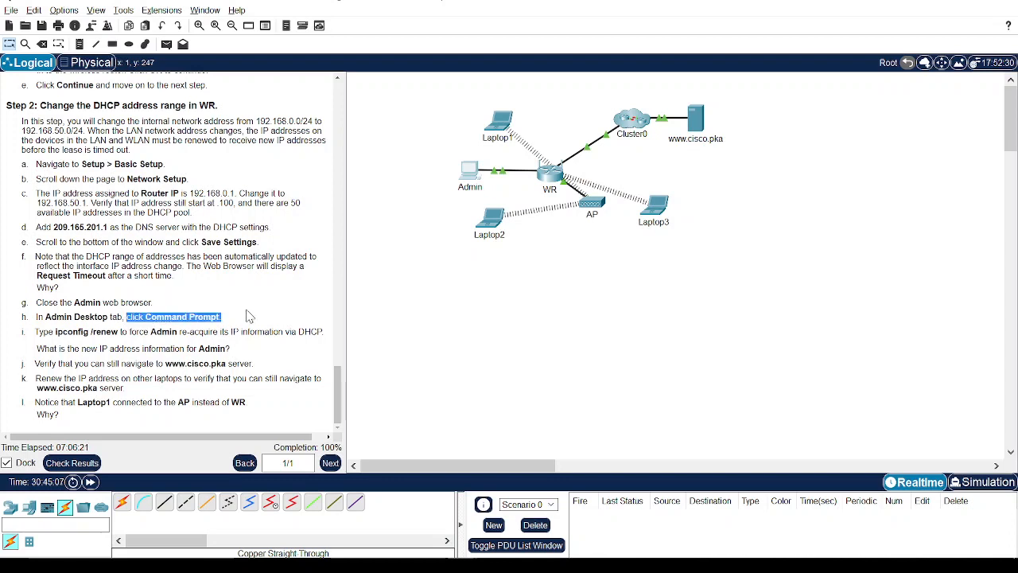
left_click(93, 318)
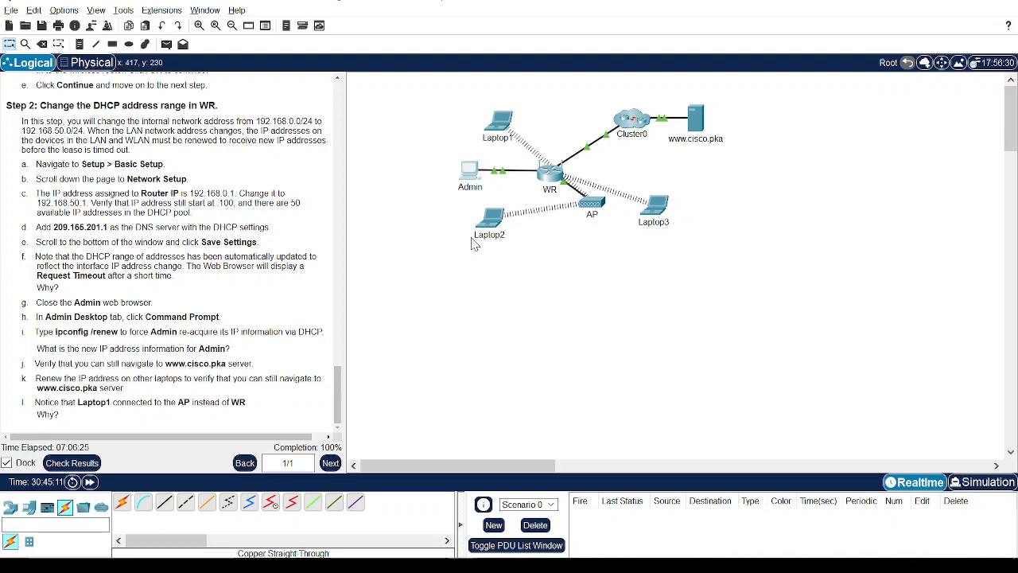
left_click_drag(461, 301, 692, 339)
Close Admin's web browser, open its Command Prompt and run ipconfig /renew.
left_click(470, 172)
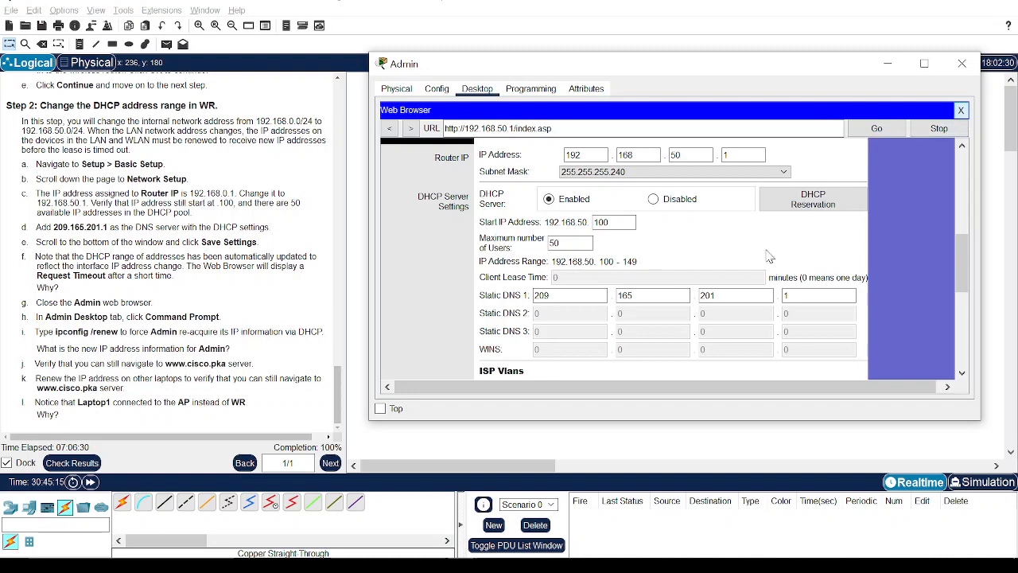
left_click(961, 110)
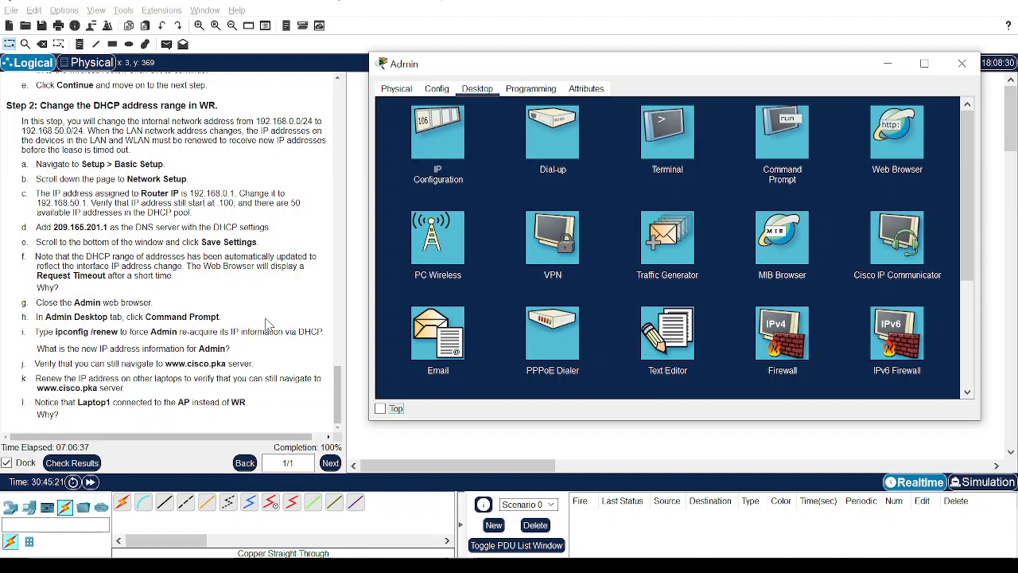
left_click(782, 147)
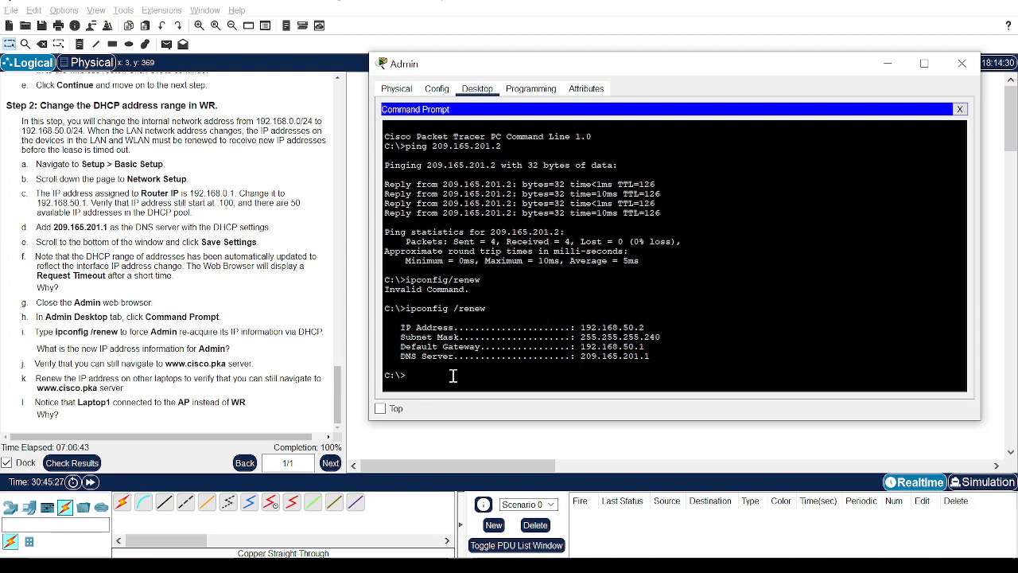
type("ipconfig /renew")
key("Return")
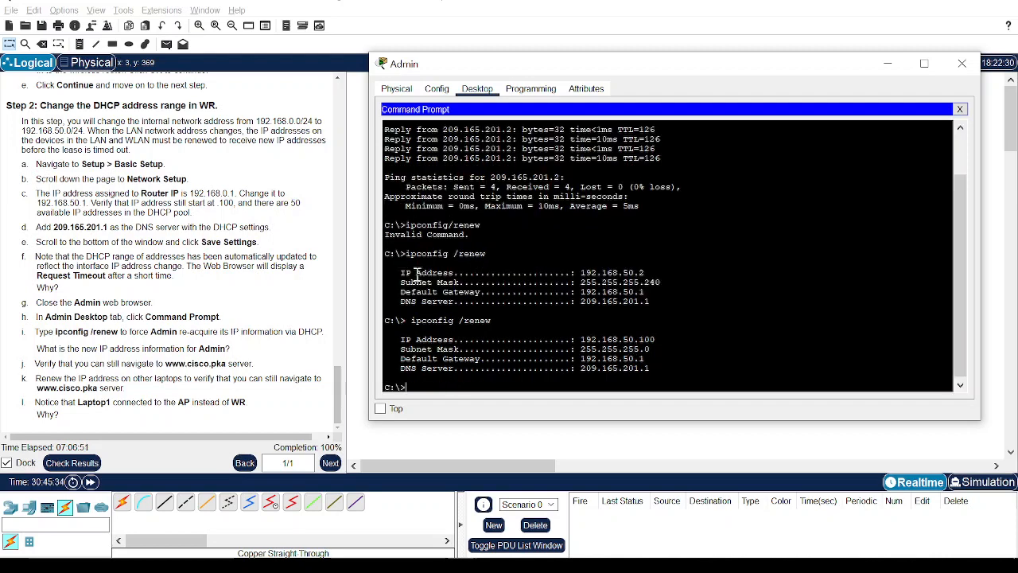
Compare the earlier and latest ipconfig /renew outputs, examining the IP address, subnet mask, default gateway and DNS server lines.
left_click_drag(418, 274, 519, 269)
left_click(519, 271)
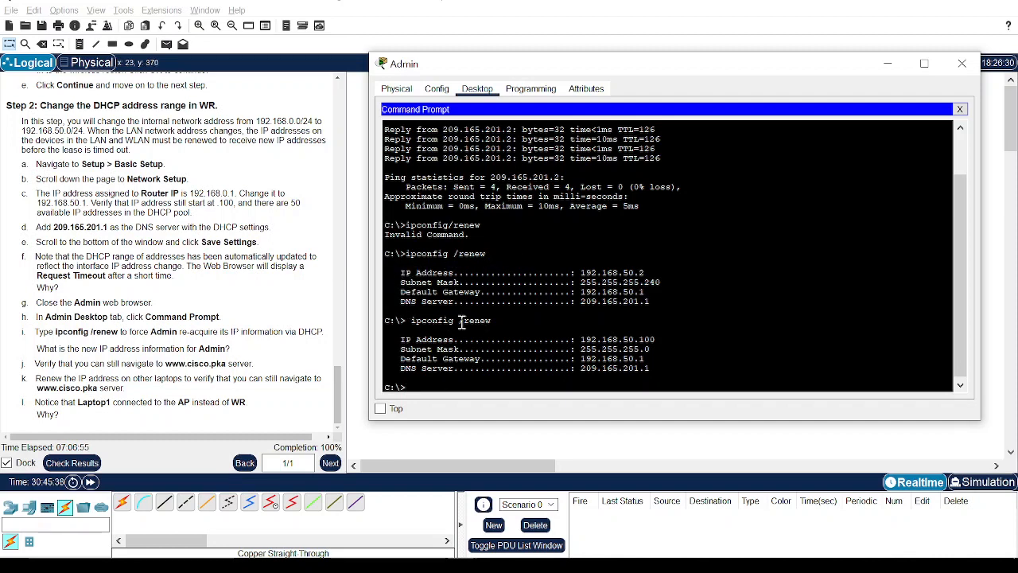
left_click_drag(401, 345, 406, 347)
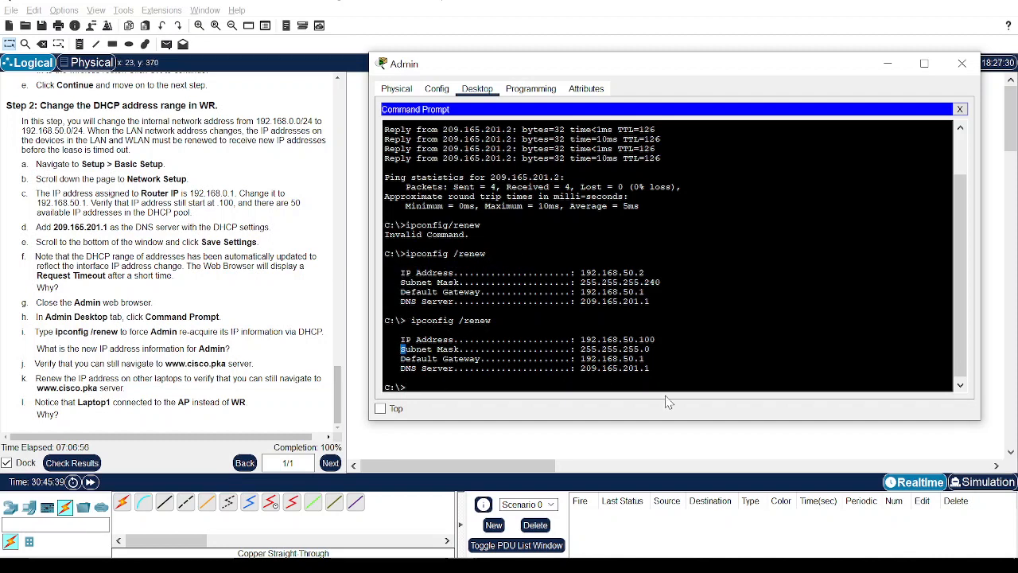
double_click(648, 339)
left_click(614, 349)
double_click(645, 350)
left_click_drag(591, 350, 629, 343)
left_click(672, 367)
mouse_move(672, 368)
left_mouse_down()
mouse_move(380, 342)
mouse_move(661, 367)
left_mouse_up()
left_click(529, 342)
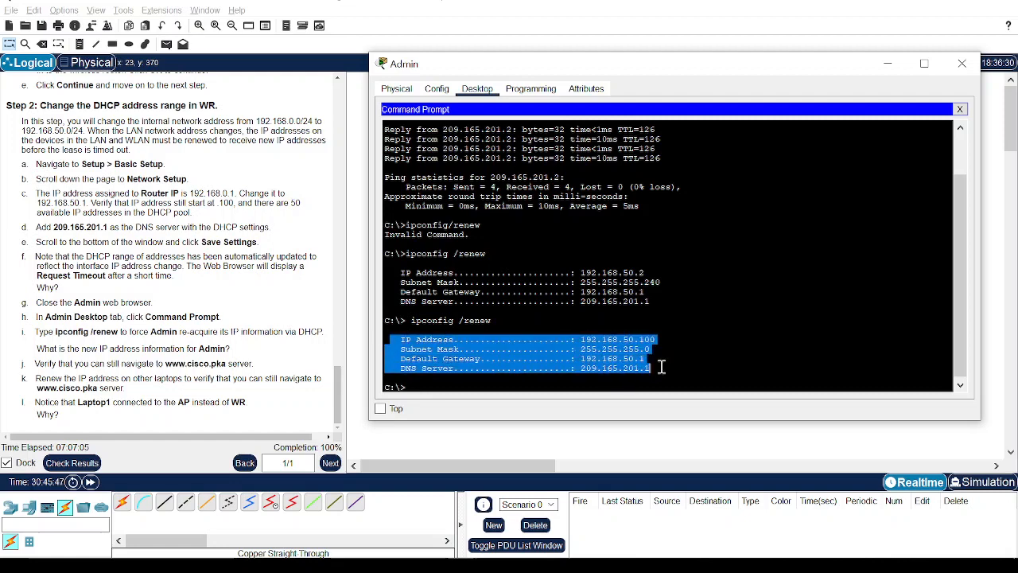
left_click(672, 367)
left_click_drag(397, 339, 652, 368)
left_click(657, 363)
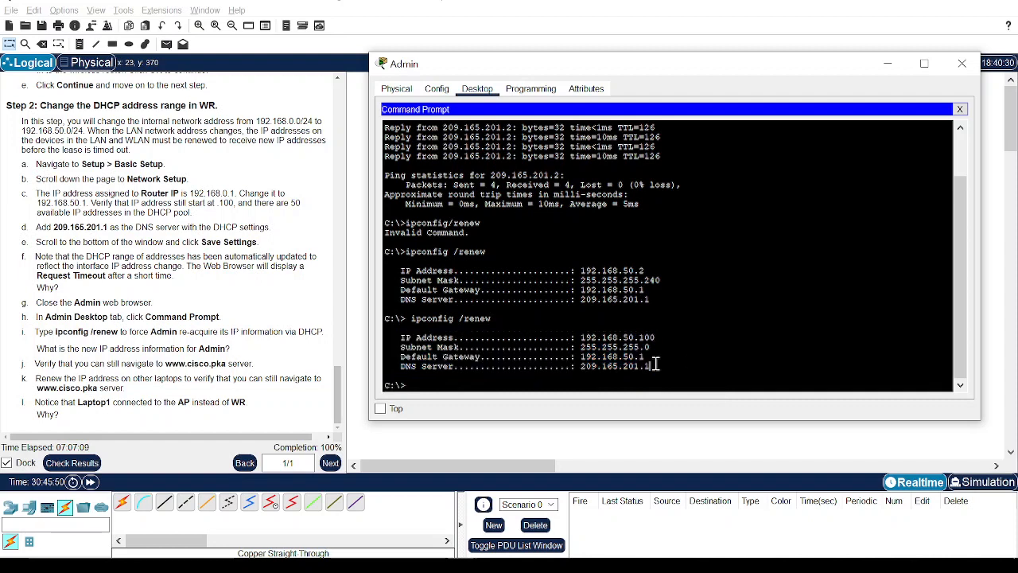
left_click_drag(580, 337, 391, 338)
left_click(714, 347)
left_click(616, 357)
left_click(684, 320)
triple_click(654, 338)
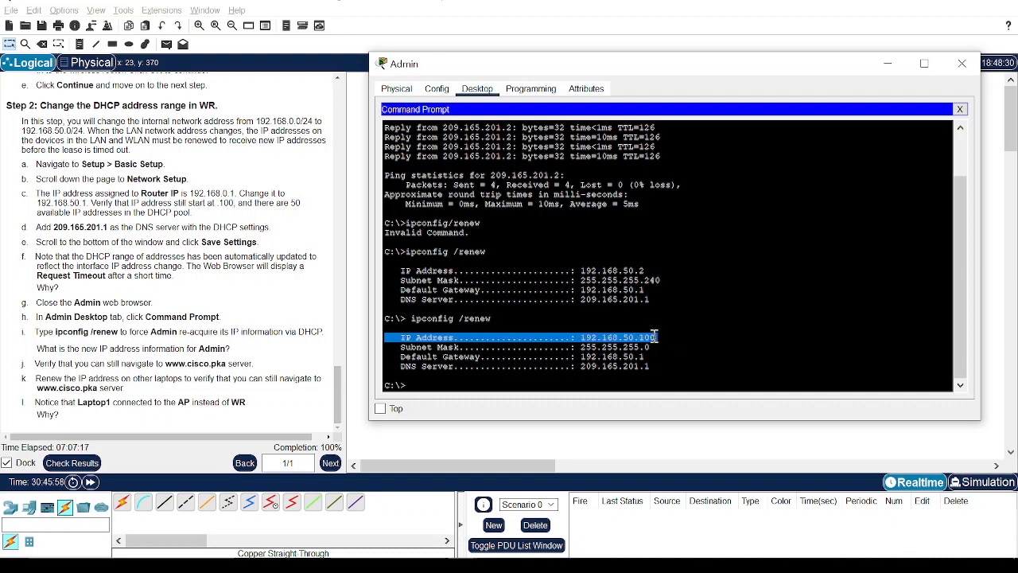
left_click(654, 337)
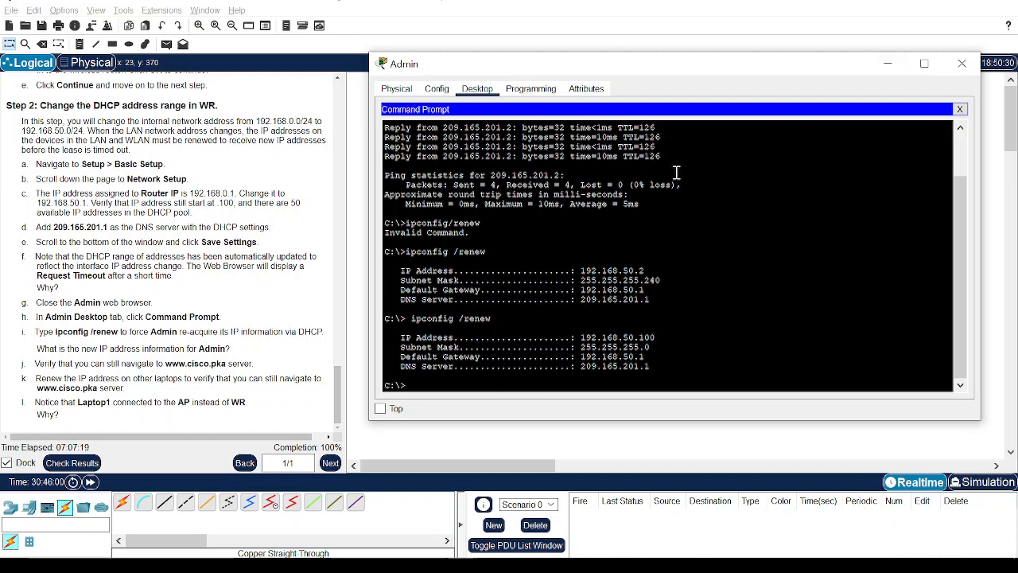
Minimise and reopen the Admin window, recheck the earlier renewed IP address, and restart Command Prompt.
left_click(884, 63)
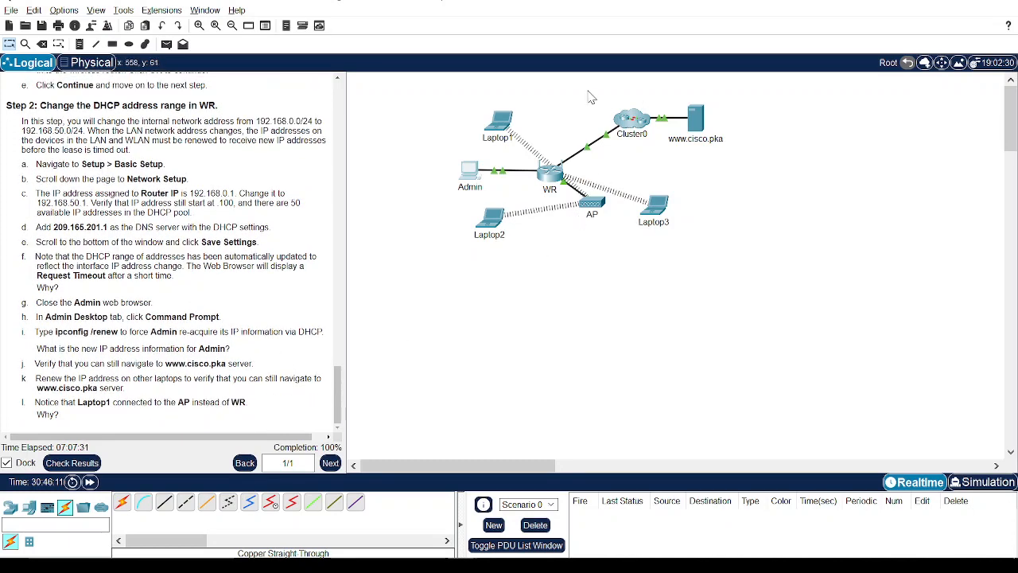
left_click(472, 177)
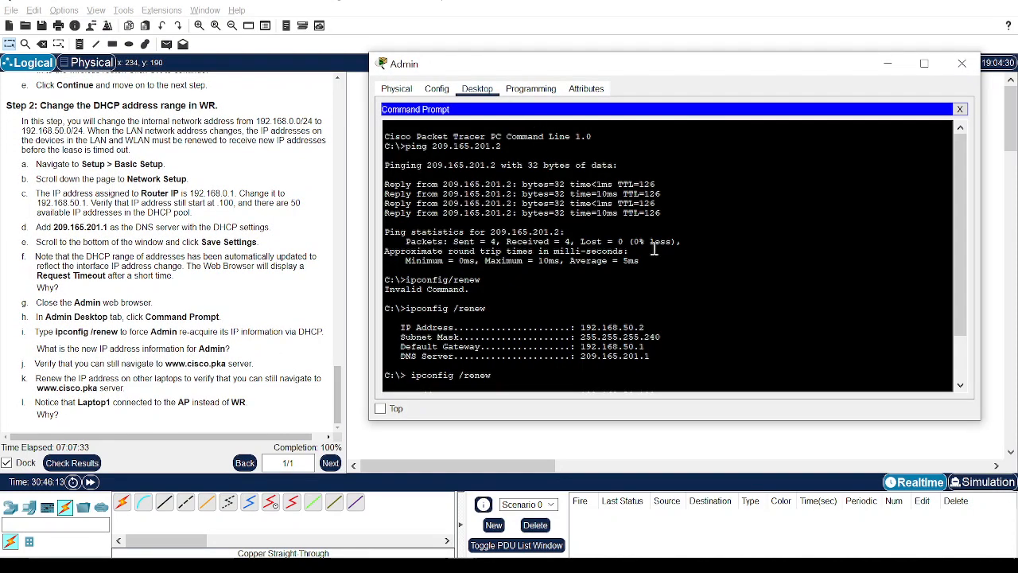
left_click_drag(582, 326, 750, 318)
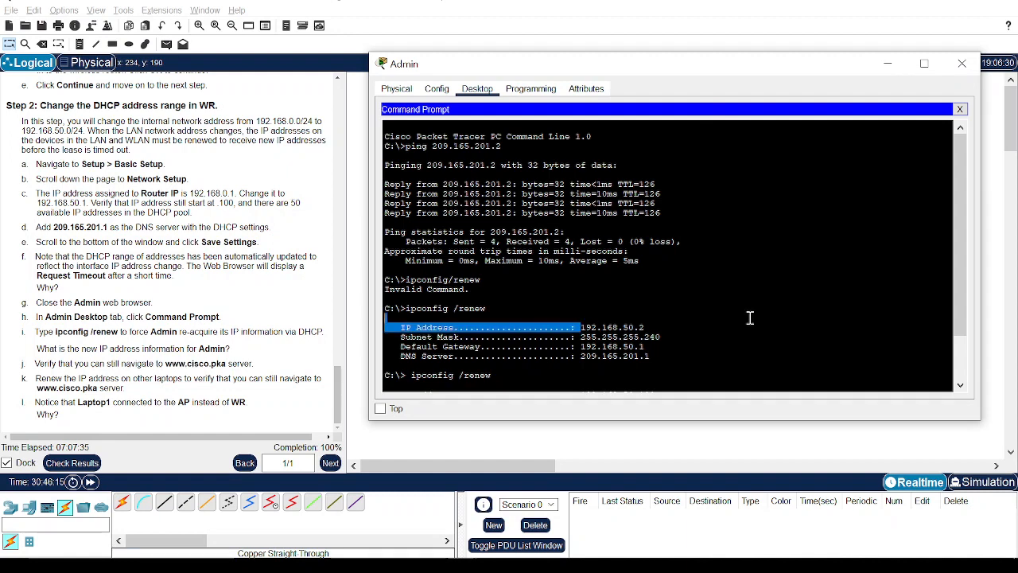
left_click(681, 314)
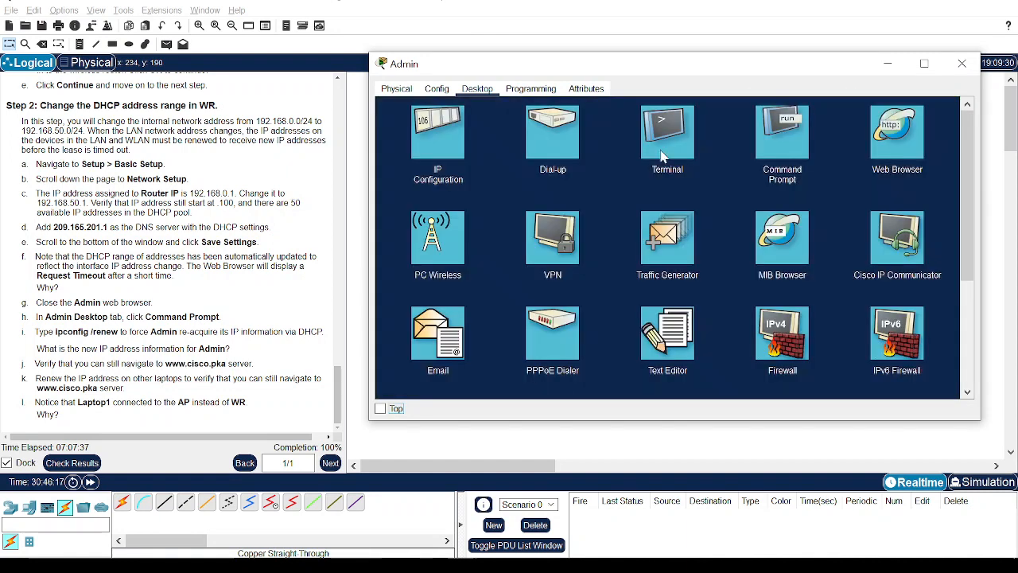
left_click(960, 109)
left_click(771, 125)
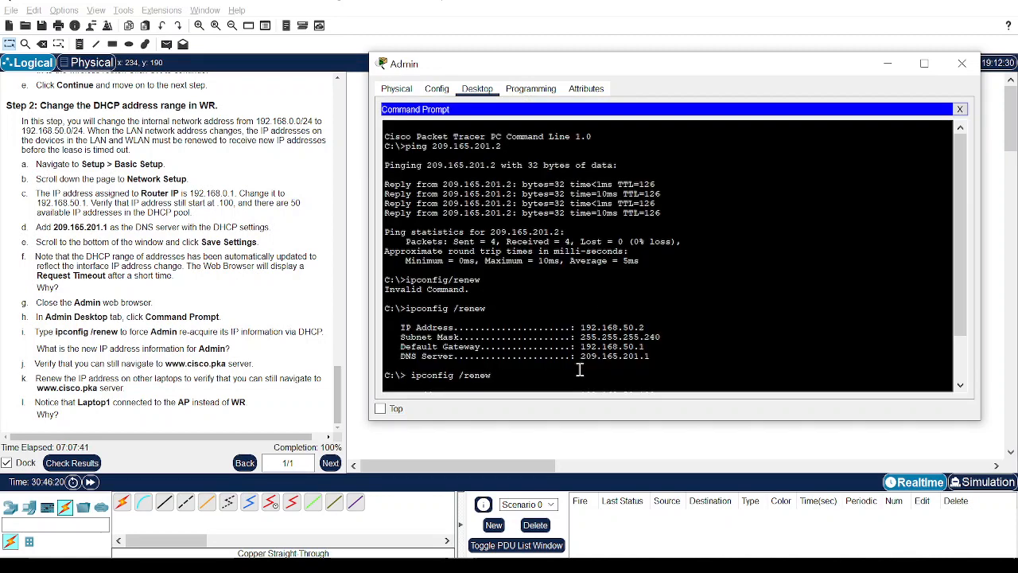
Copy the server address from the earlier ping output and run ping 209.165.201.2 from Admin's Command Prompt.
left_click_drag(427, 165, 497, 167)
right_click(497, 167)
left_click(521, 176)
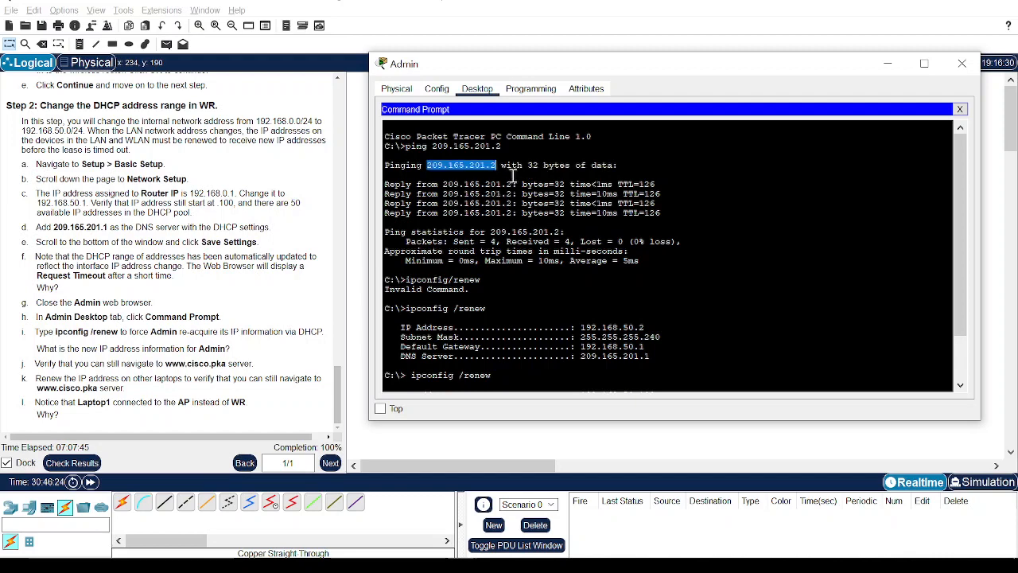
left_click(510, 382)
scroll(509, 381, "down", 2)
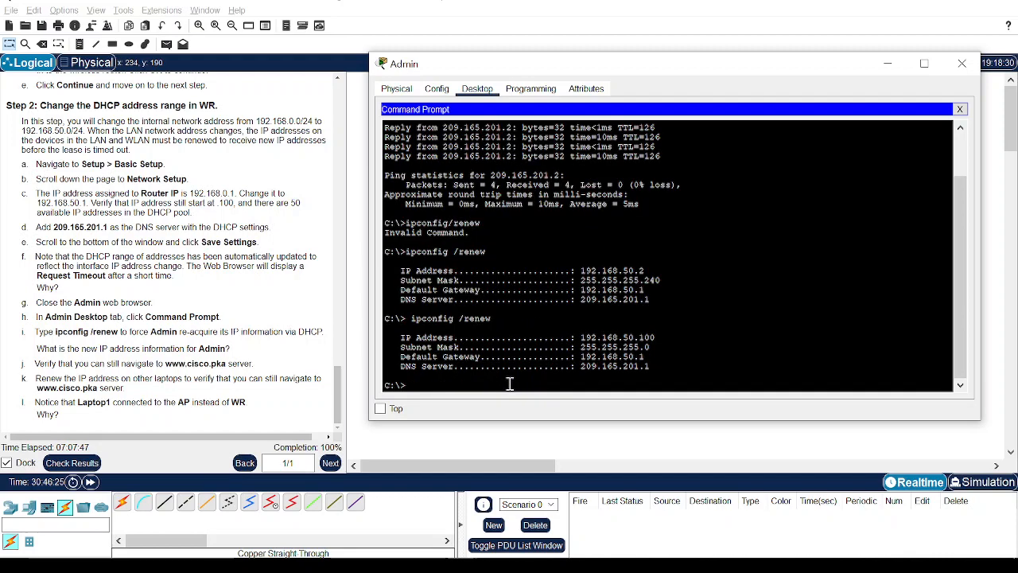
type("ping")
right_click(485, 383)
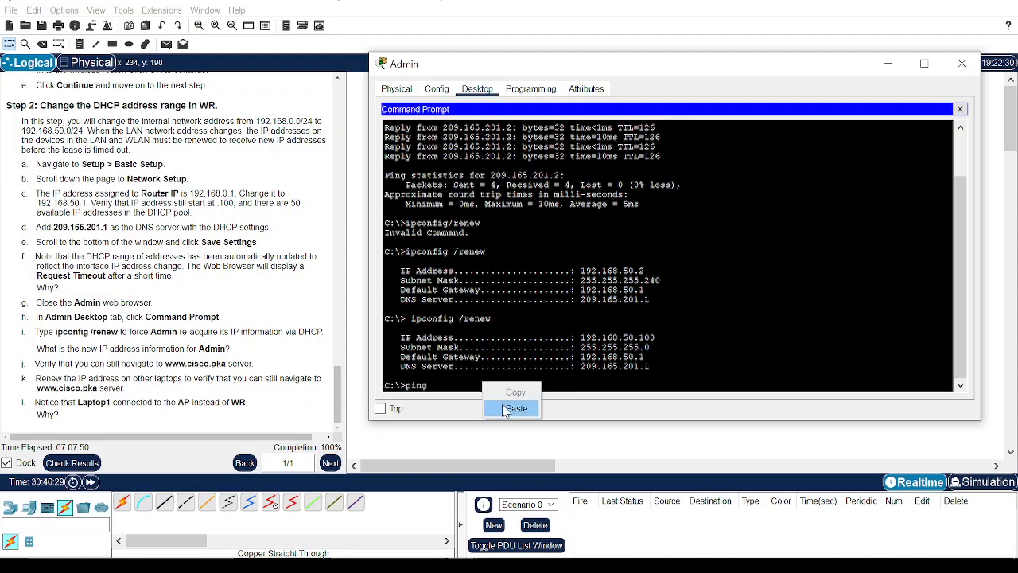
left_click(513, 409)
key("Return")
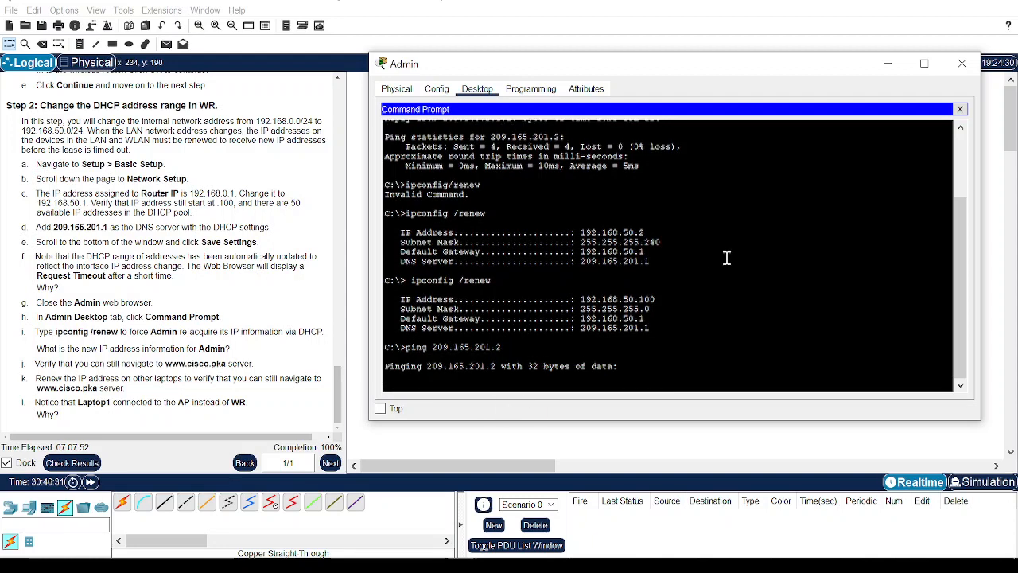
left_click_drag(659, 69, 474, 106)
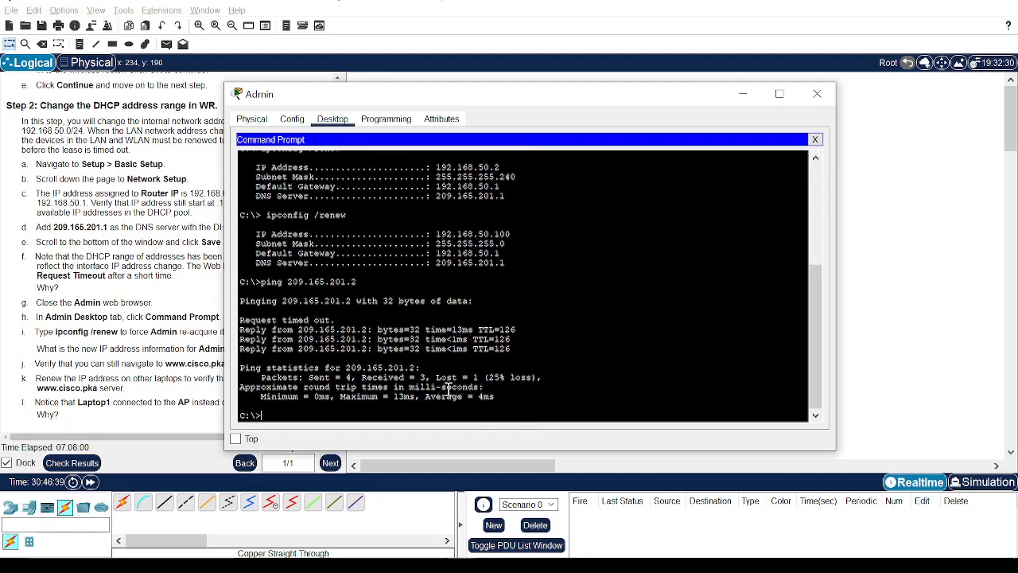
left_click_drag(642, 101, 667, 323)
left_click_drag(657, 266, 623, 184)
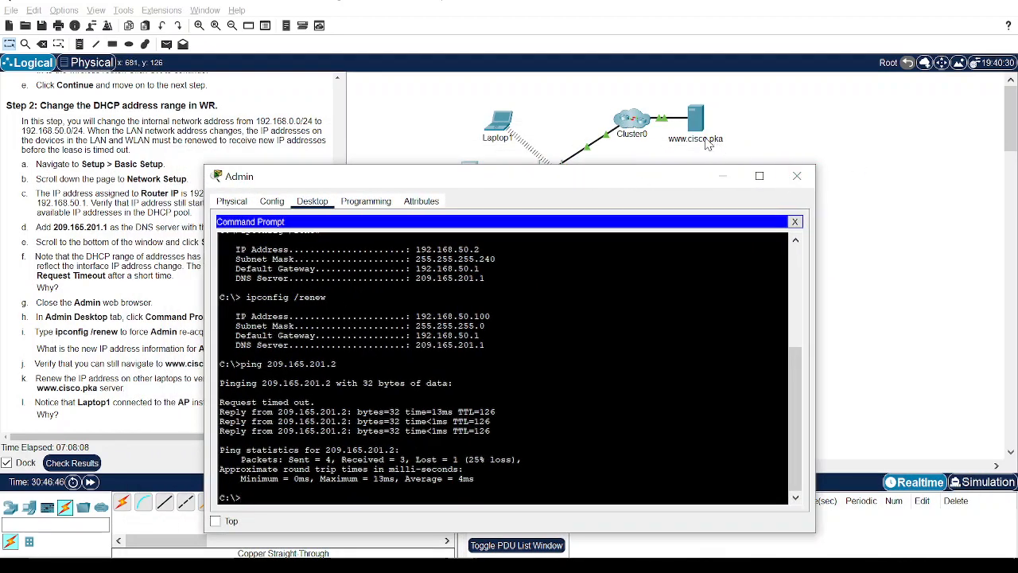
left_click(798, 175)
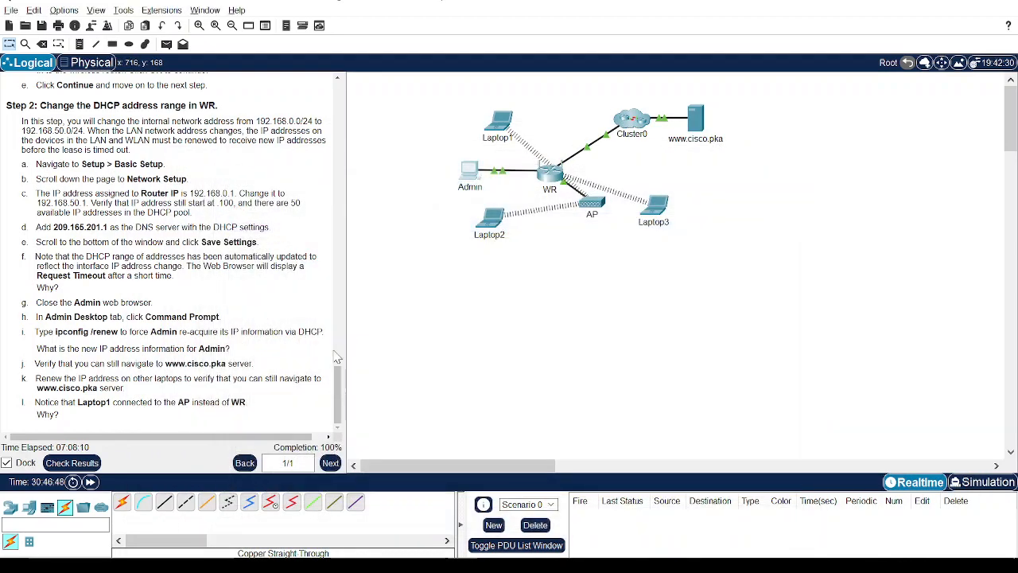
scroll(300, 290, "up", 5)
scroll(300, 291, "down", 5)
key("alt+Tab")
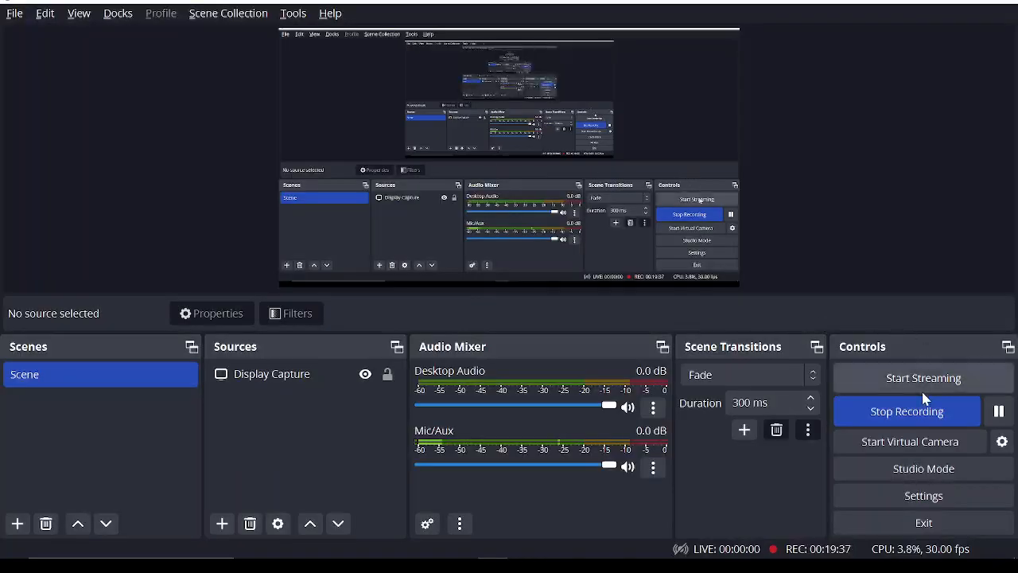